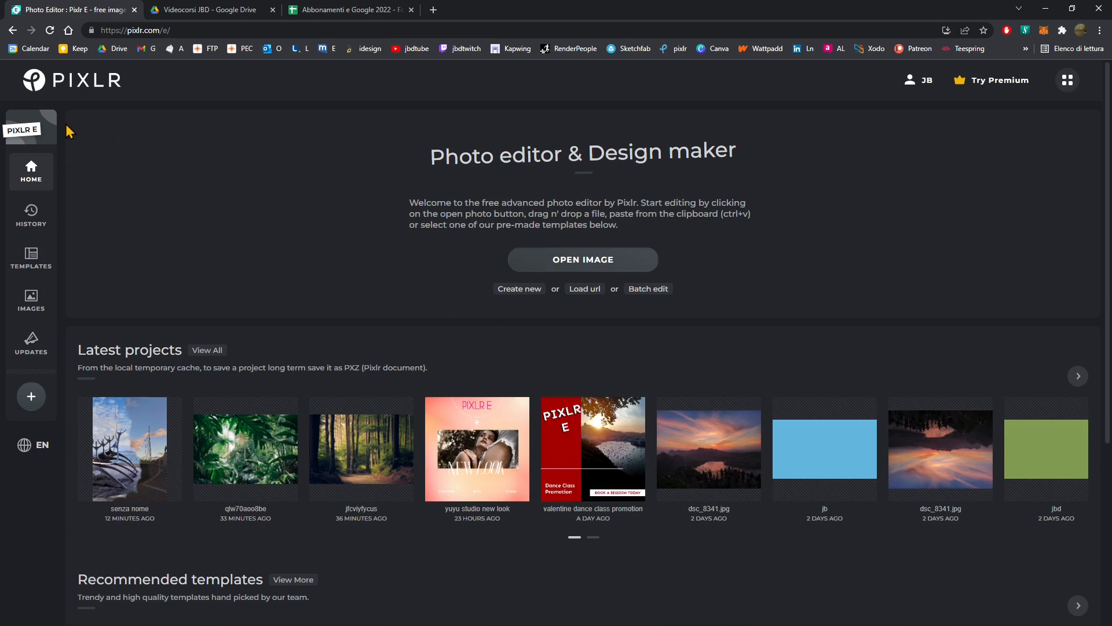
- Start a new image from the A4 210 x 297 mm print preset and name it A4 Test
{"action": "left_click", "coordinate": [515, 295]}
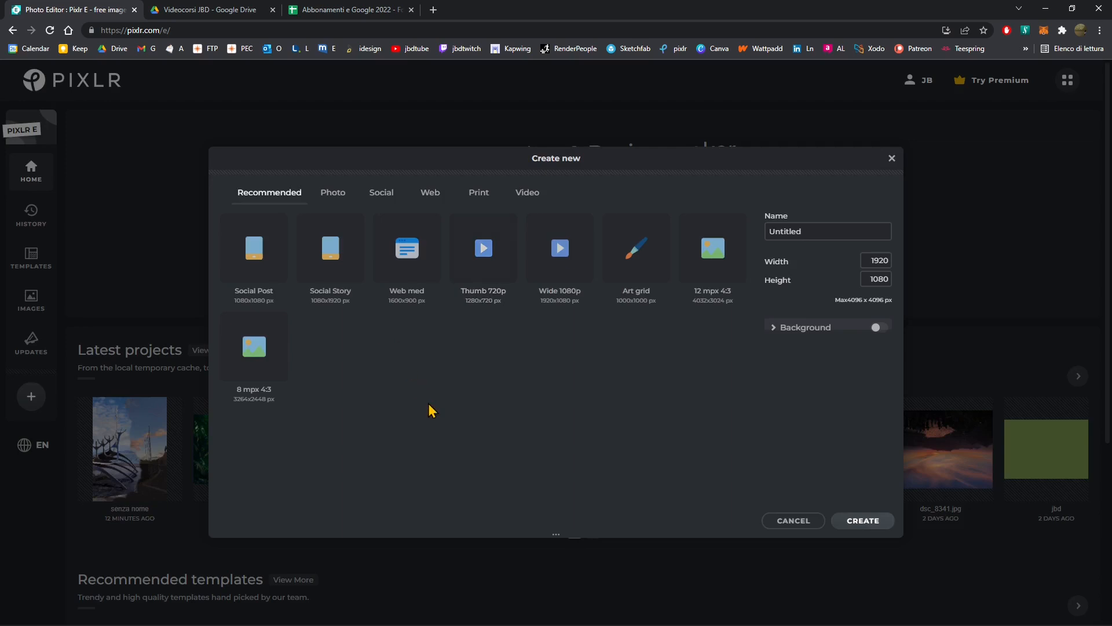
{"action": "left_click", "coordinate": [476, 204]}
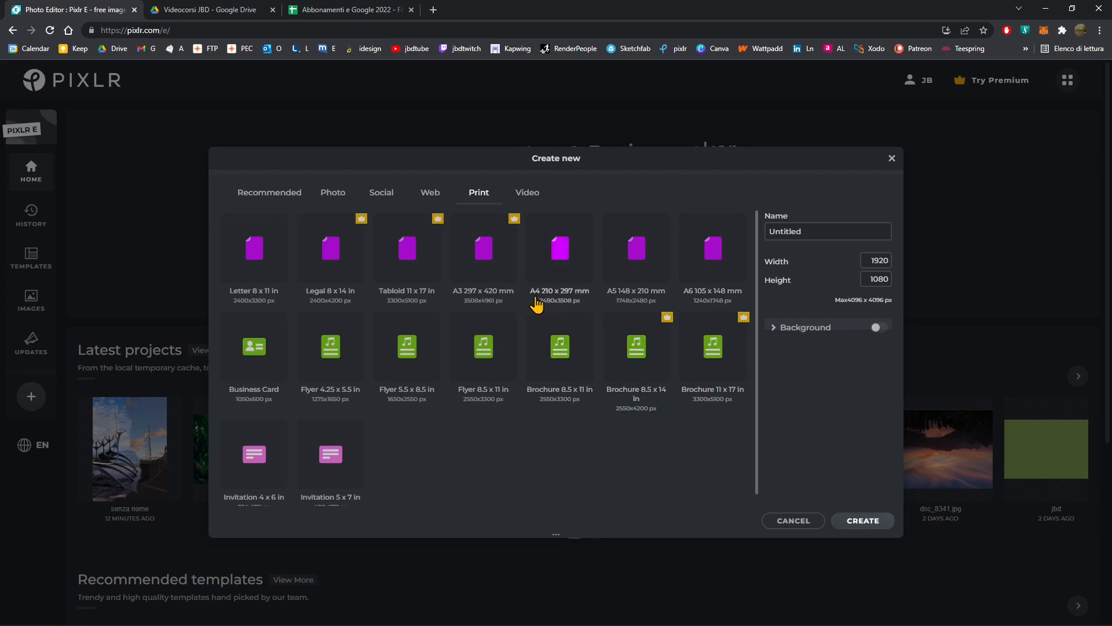
{"action": "left_click", "coordinate": [566, 275]}
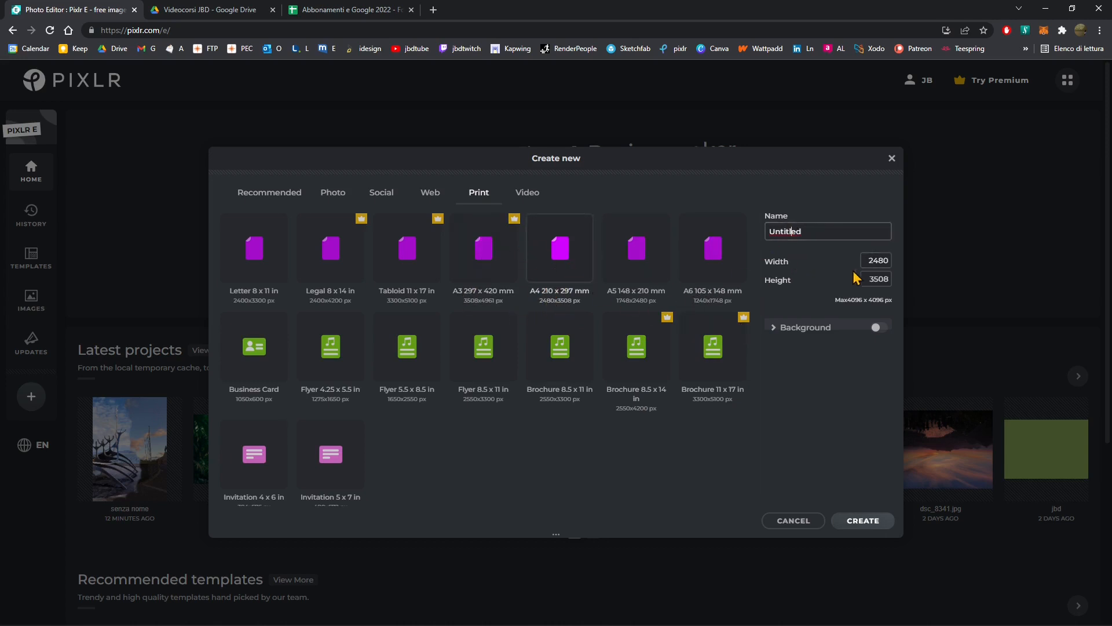
{"action": "left_click", "coordinate": [818, 232]}
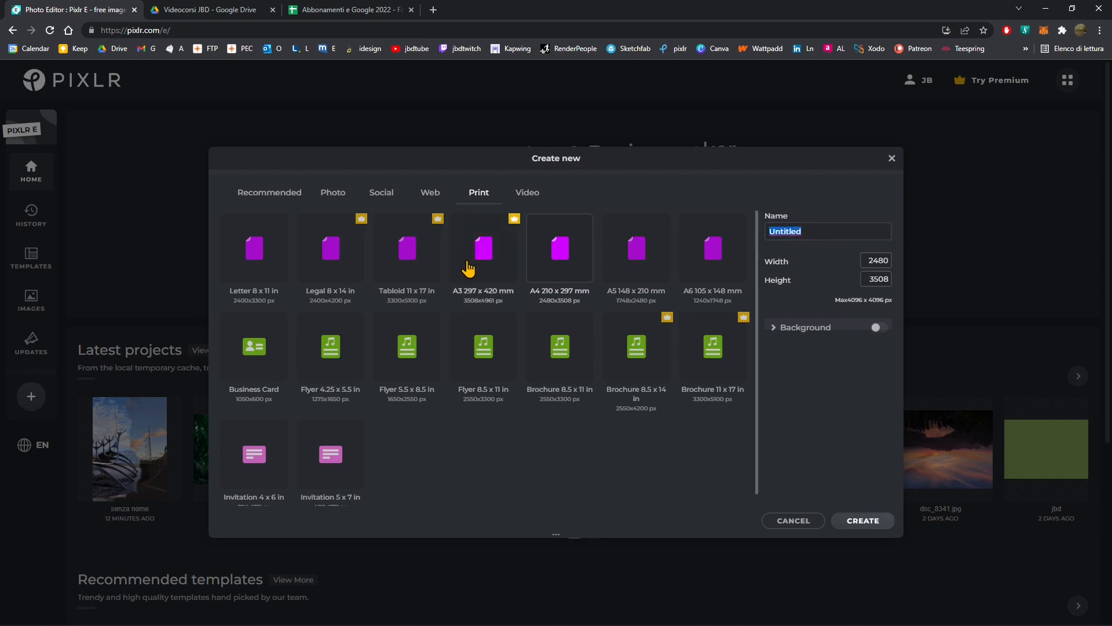
{"action": "type", "text": "A4 Test"}
{"action": "left_click", "coordinate": [868, 260]}
{"action": "left_click", "coordinate": [869, 279]}
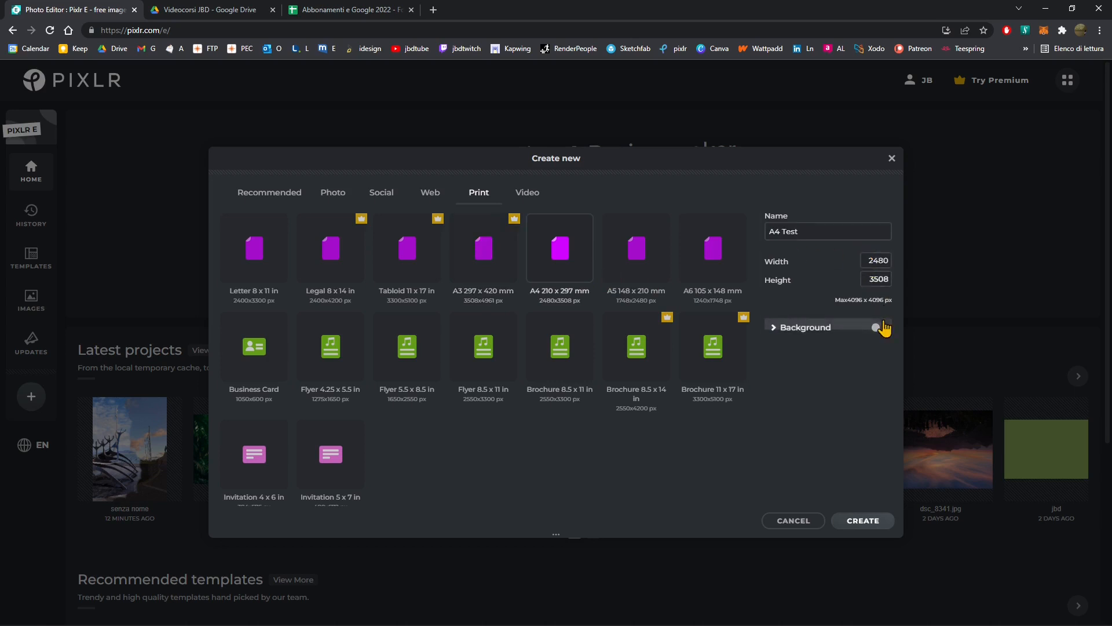
- Turn the background fill off and create the A4 Test document
{"action": "left_click", "coordinate": [771, 330]}
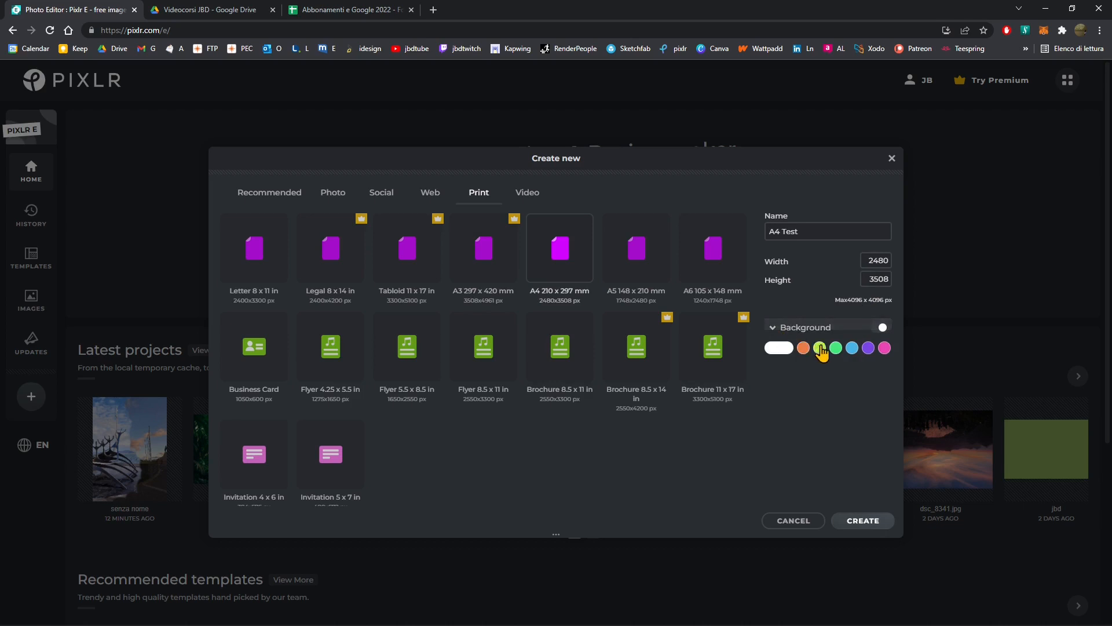
{"action": "left_click", "coordinate": [788, 327]}
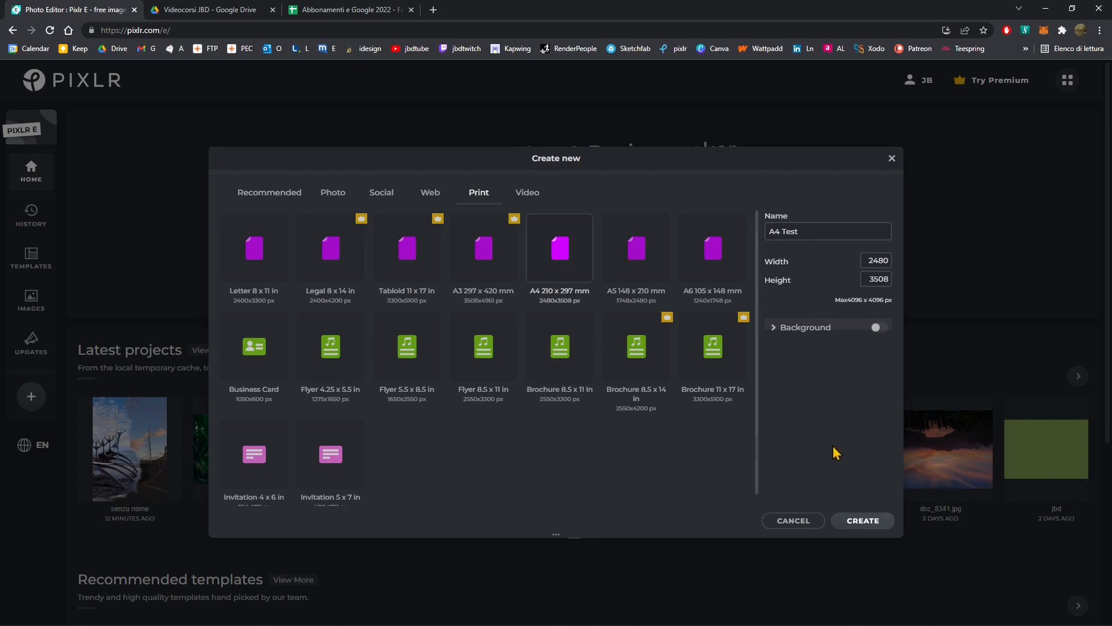
{"action": "left_click", "coordinate": [793, 332]}
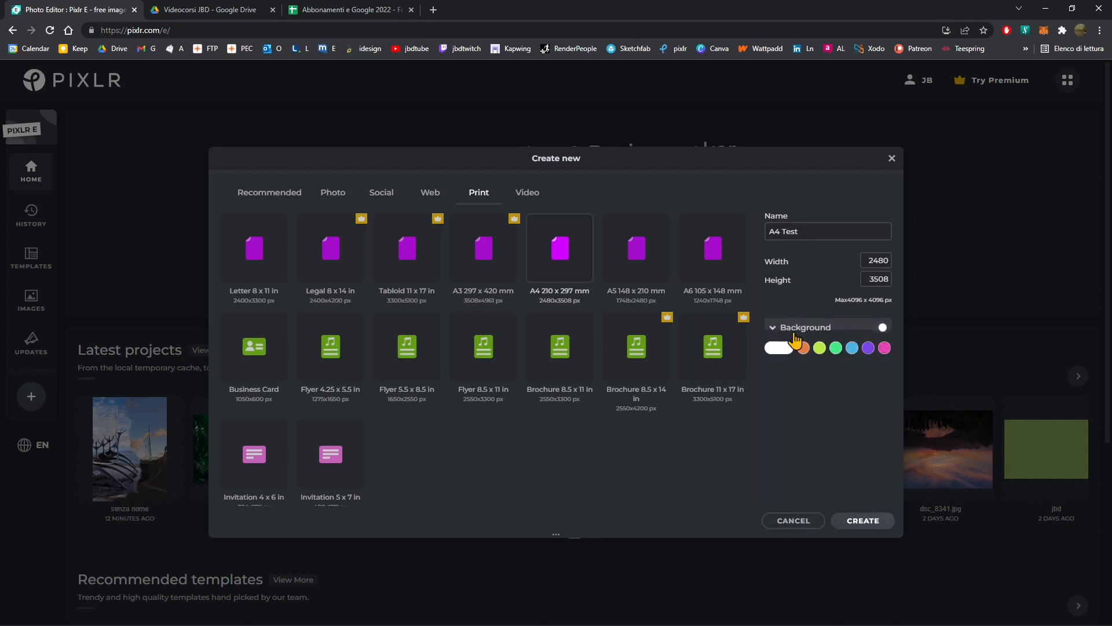
{"action": "left_click", "coordinate": [882, 329]}
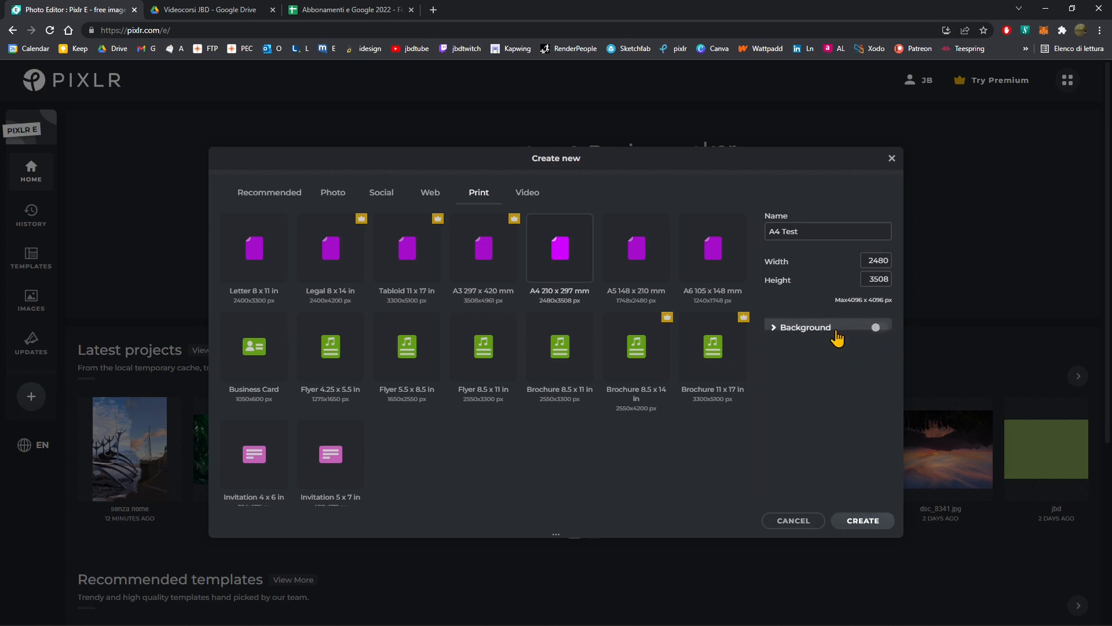
{"action": "left_click", "coordinate": [863, 524]}
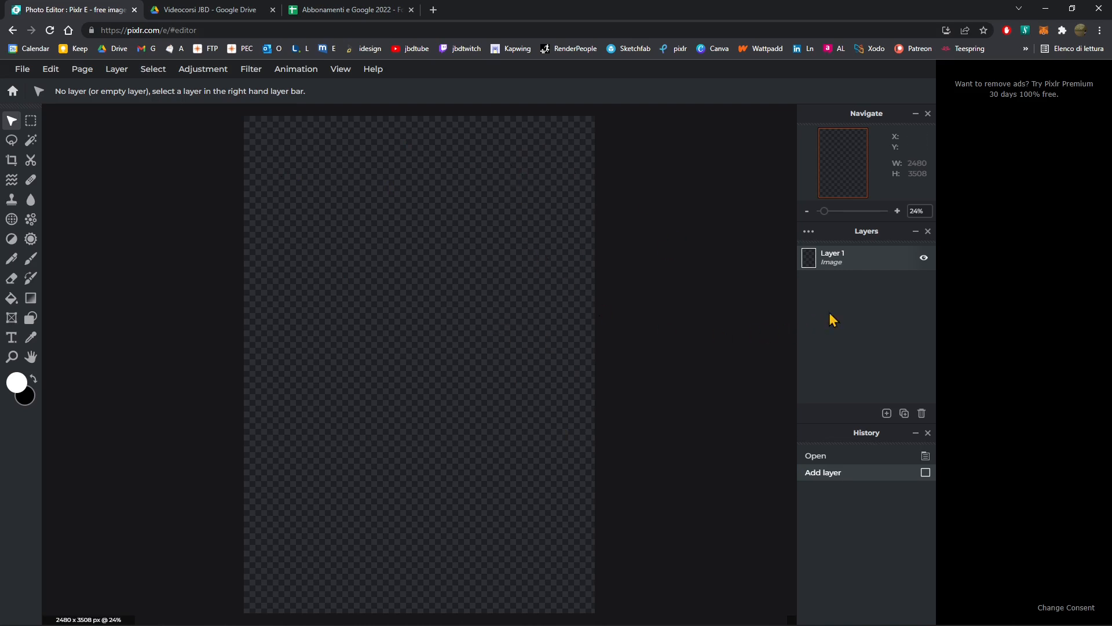
- Hide Layer 1 and make it visible again
{"action": "left_click", "coordinate": [923, 258]}
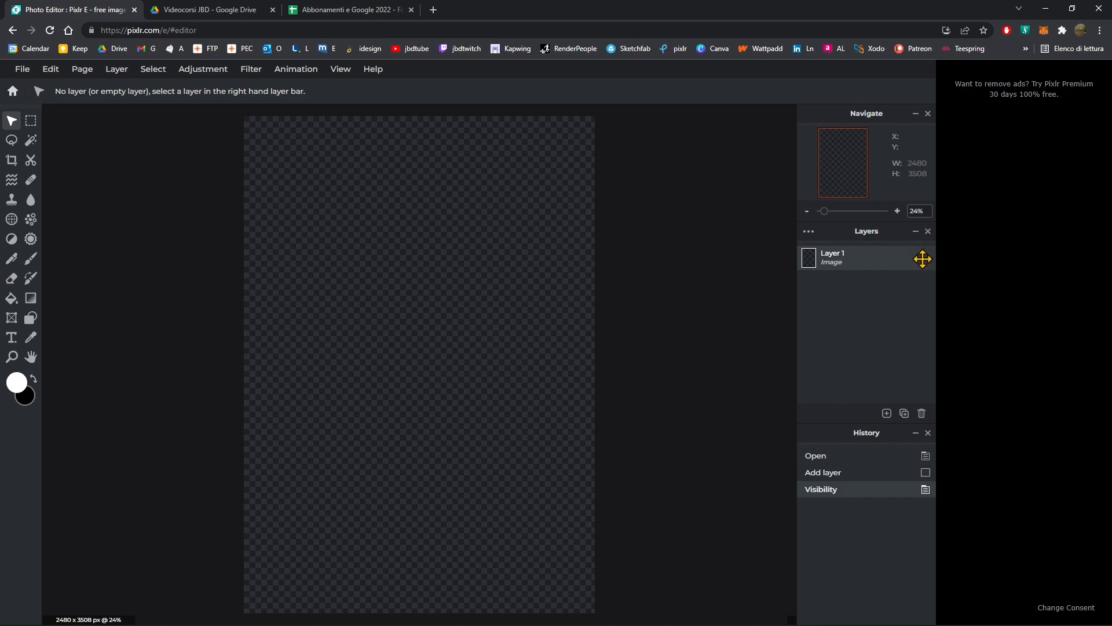
{"action": "left_click", "coordinate": [924, 260]}
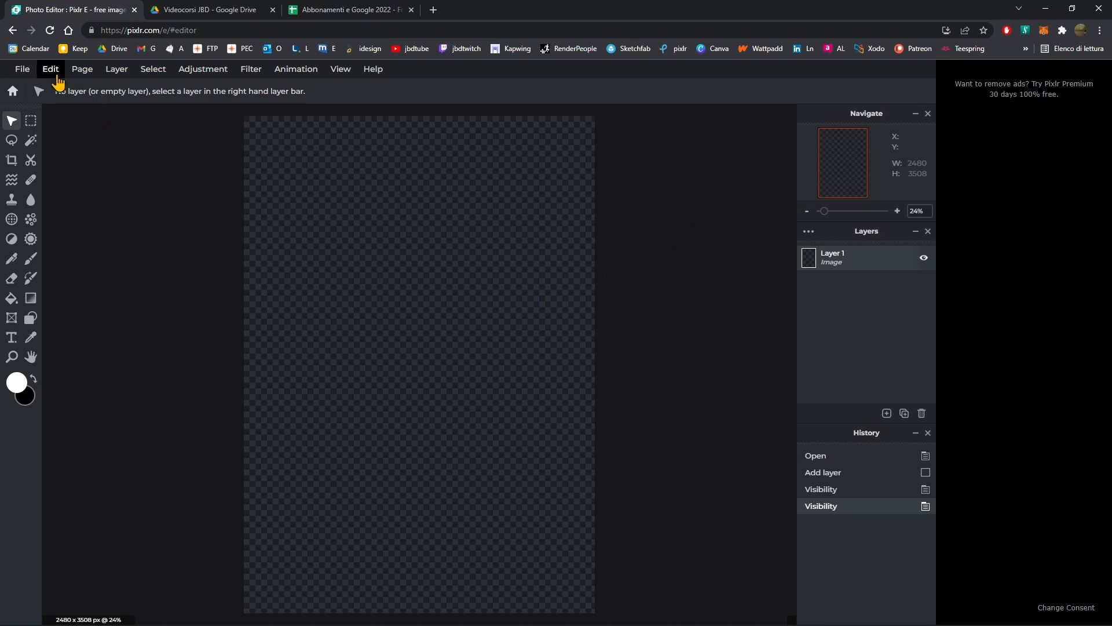
{"action": "left_click", "coordinate": [23, 69]}
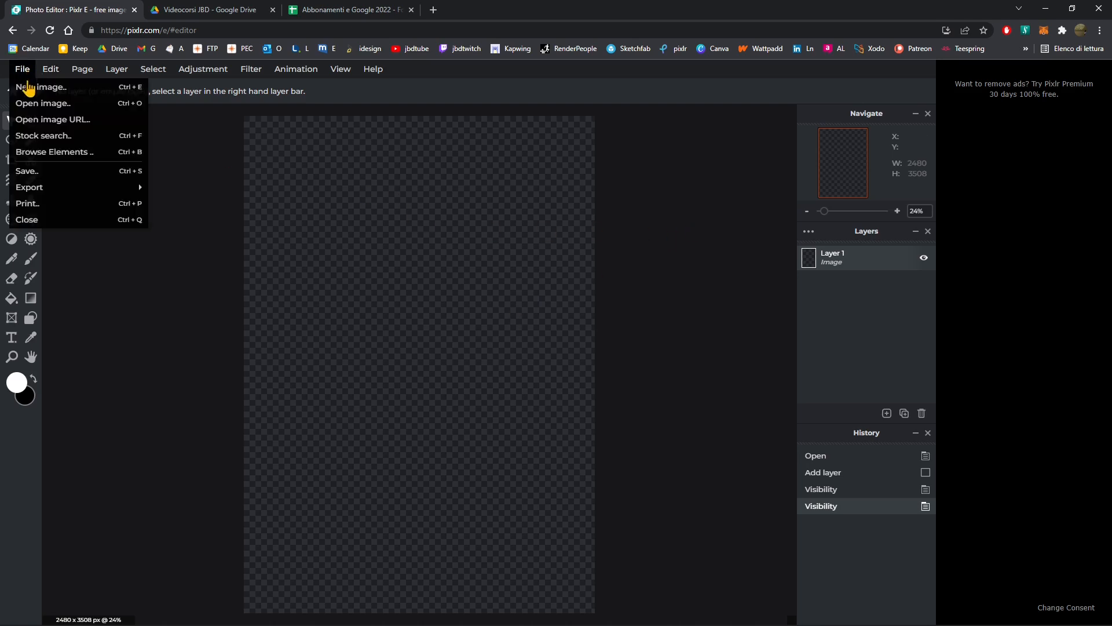
{"action": "left_click", "coordinate": [49, 92]}
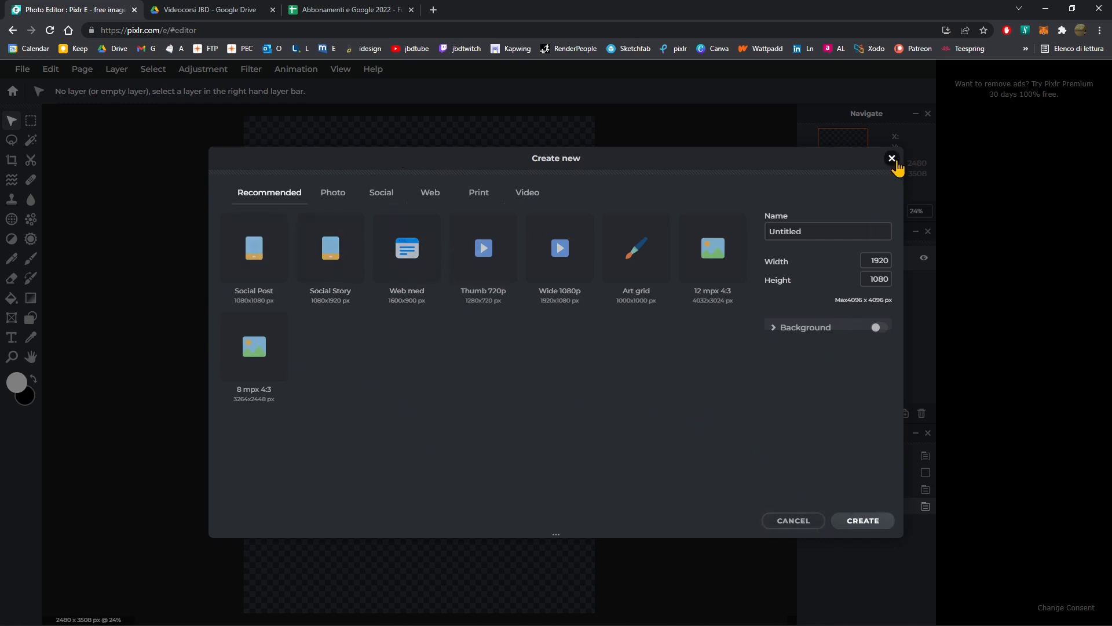
{"action": "left_click", "coordinate": [892, 158]}
- Open the photo DSC_2678 from the Foto e Video folder as a separate document
{"action": "left_click", "coordinate": [22, 69]}
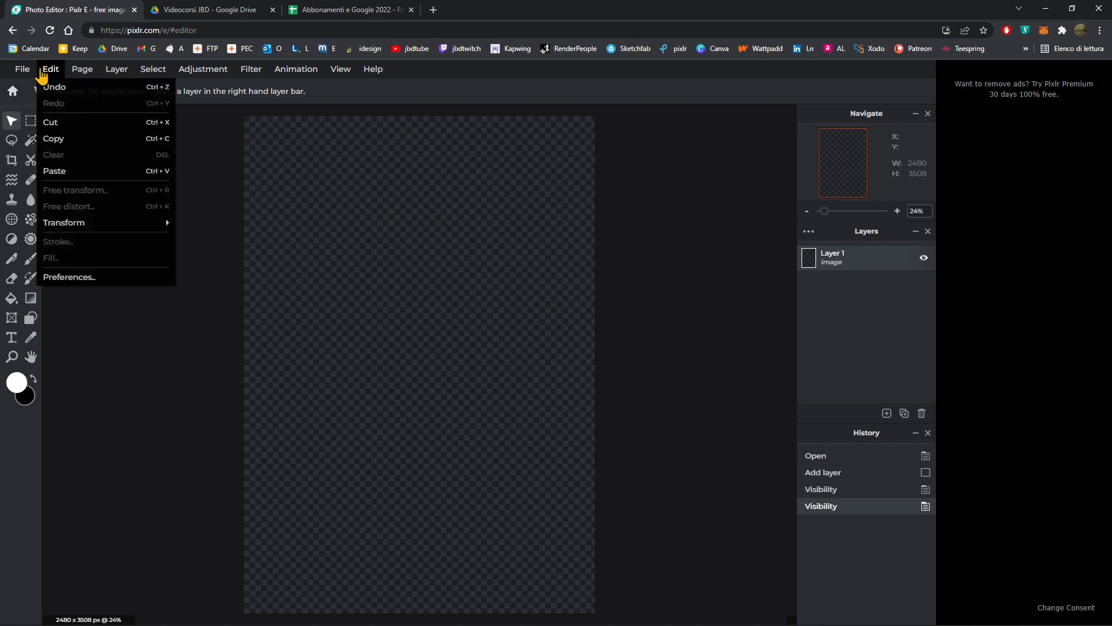
{"action": "mouse_move", "coordinate": [24, 69]}
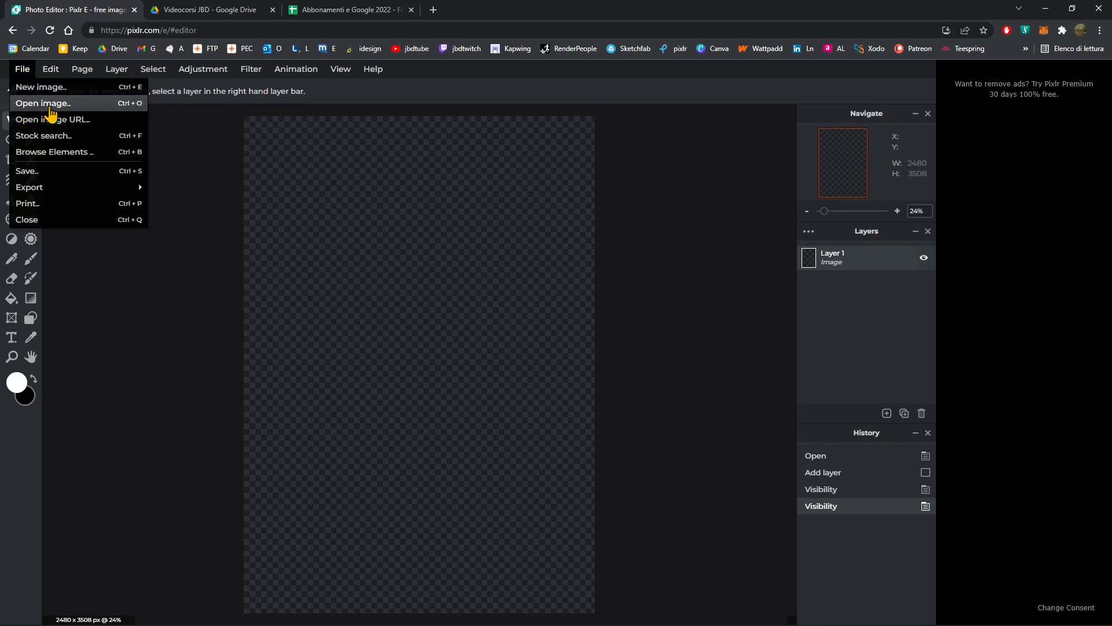
{"action": "left_click", "coordinate": [50, 106]}
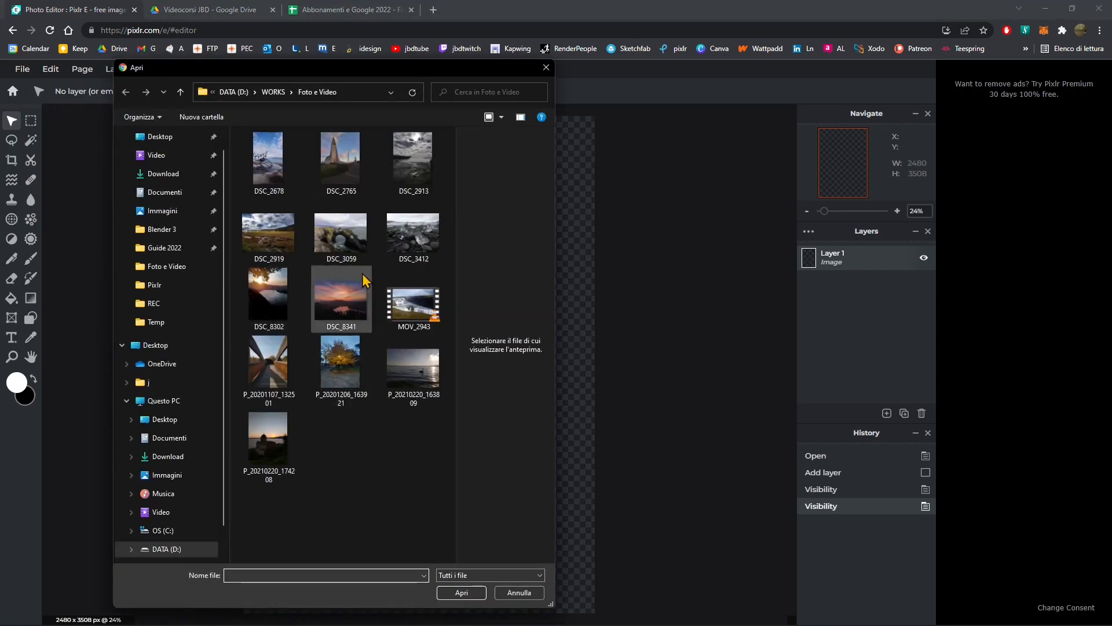
{"action": "left_click", "coordinate": [289, 171]}
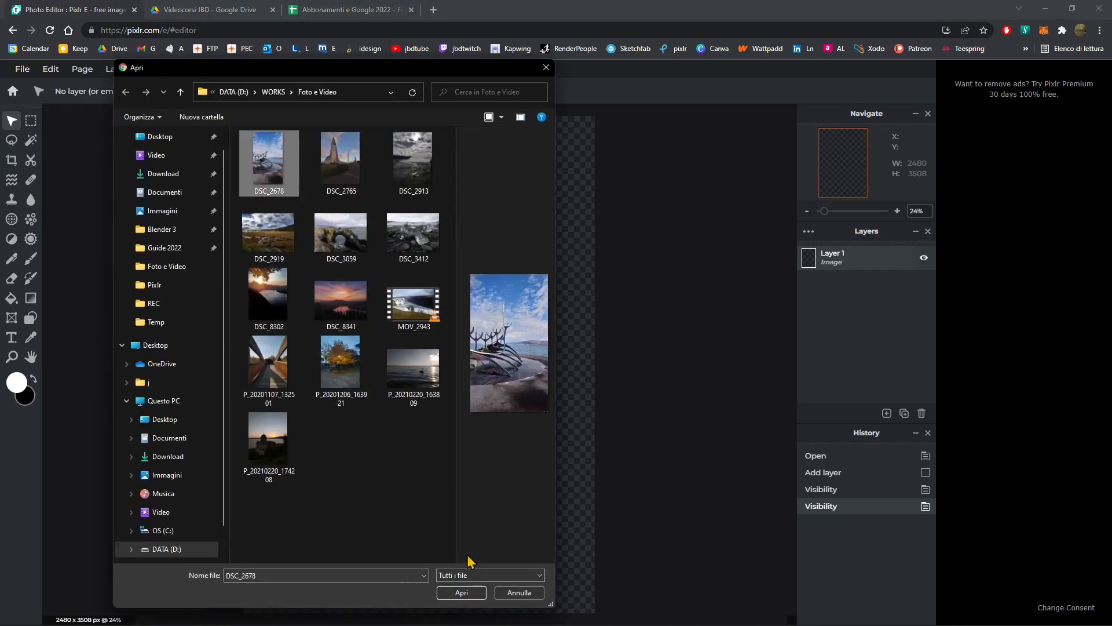
{"action": "left_click", "coordinate": [461, 592]}
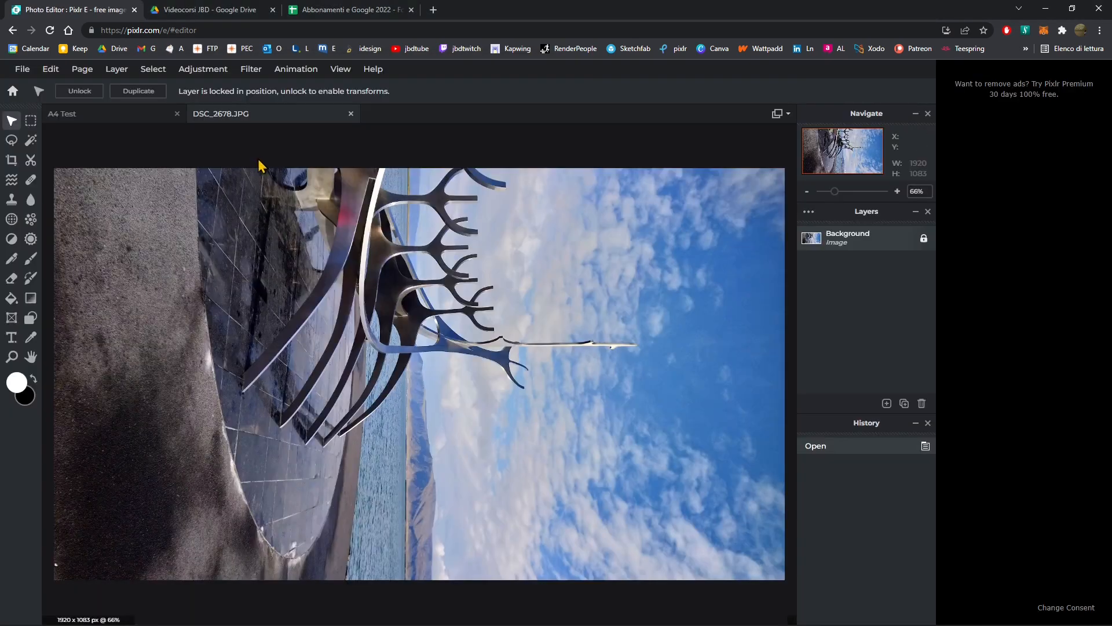
- Switch between the A4 Test and DSC_2678.JPG documents and close DSC_2678.JPG
{"action": "left_click", "coordinate": [163, 115]}
{"action": "left_click", "coordinate": [246, 119]}
{"action": "left_click", "coordinate": [145, 116]}
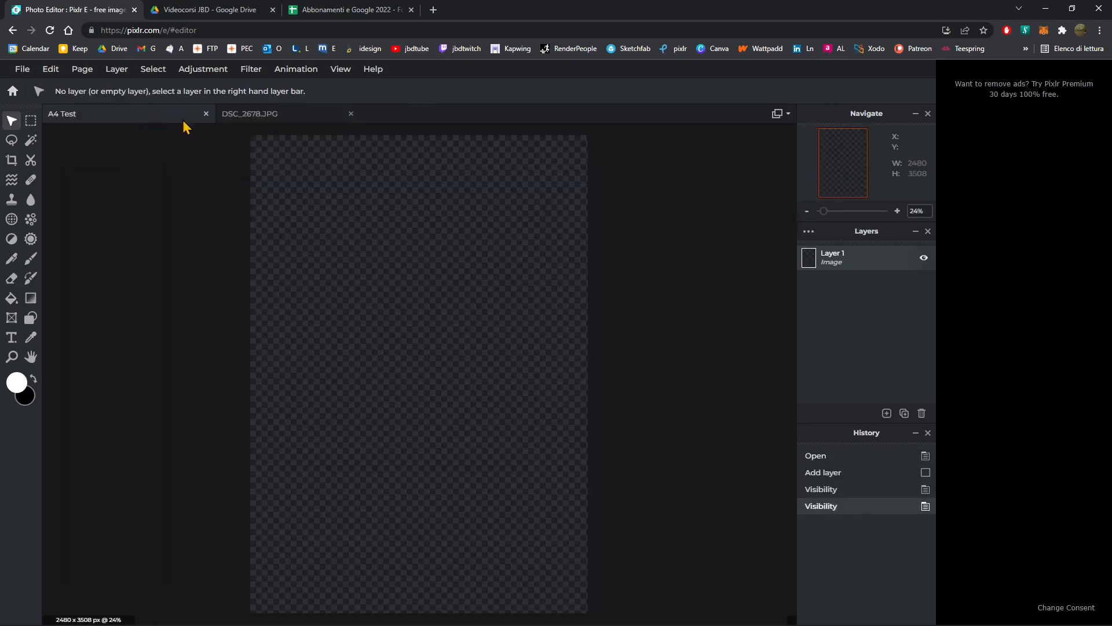
{"action": "left_click", "coordinate": [244, 119]}
{"action": "left_click", "coordinate": [351, 114]}
{"action": "left_click", "coordinate": [22, 69]}
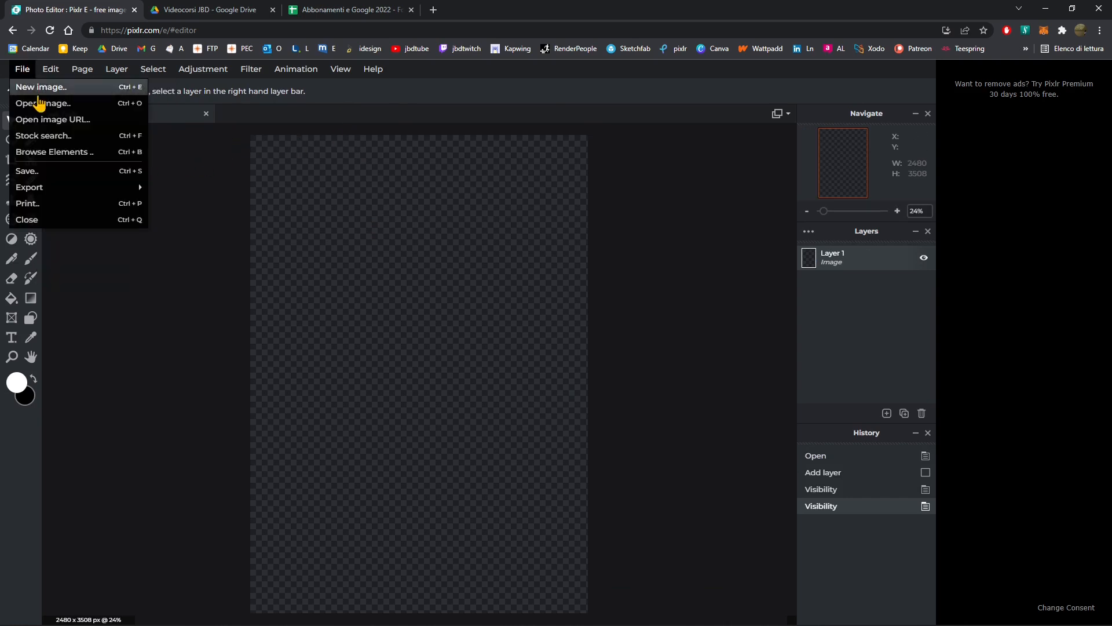
{"action": "left_click", "coordinate": [22, 68]}
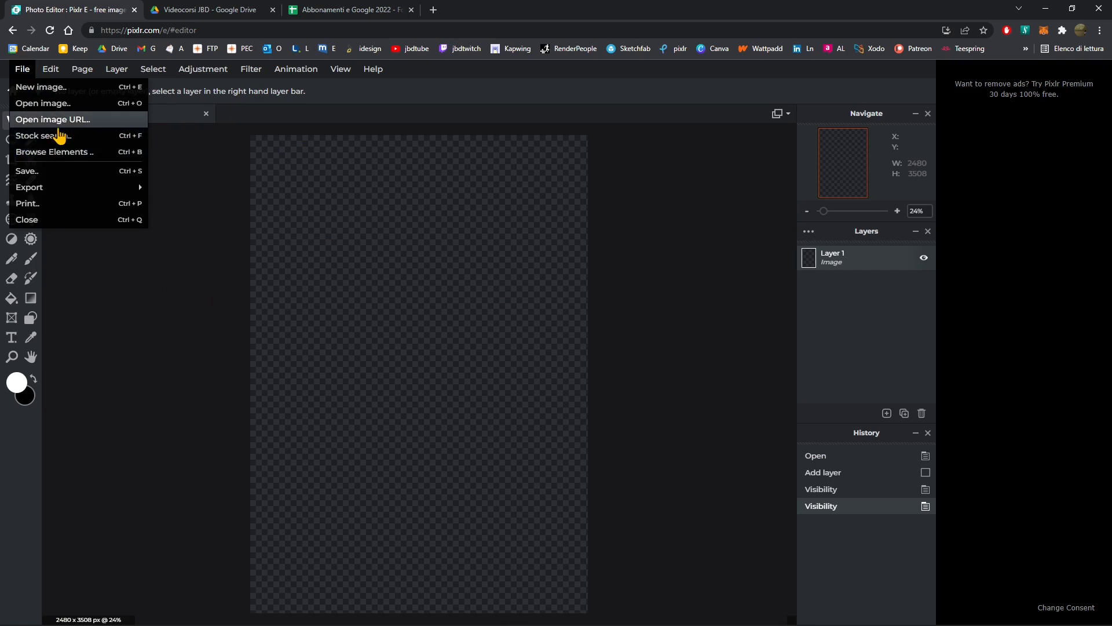
{"action": "left_click", "coordinate": [57, 124]}
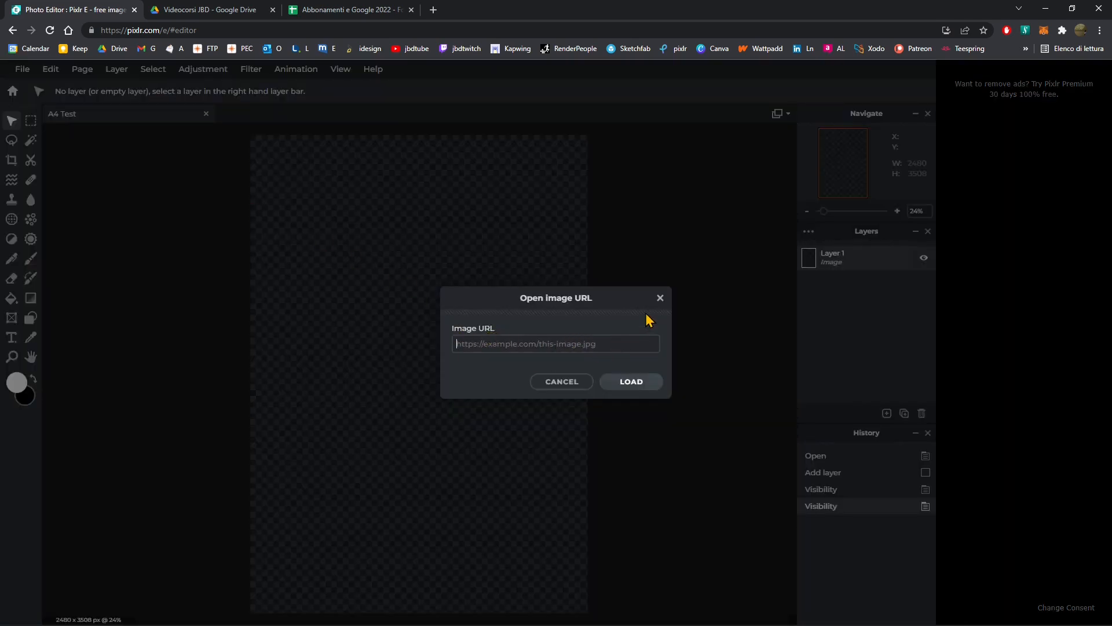
{"action": "left_click", "coordinate": [660, 297]}
{"action": "left_click", "coordinate": [23, 69]}
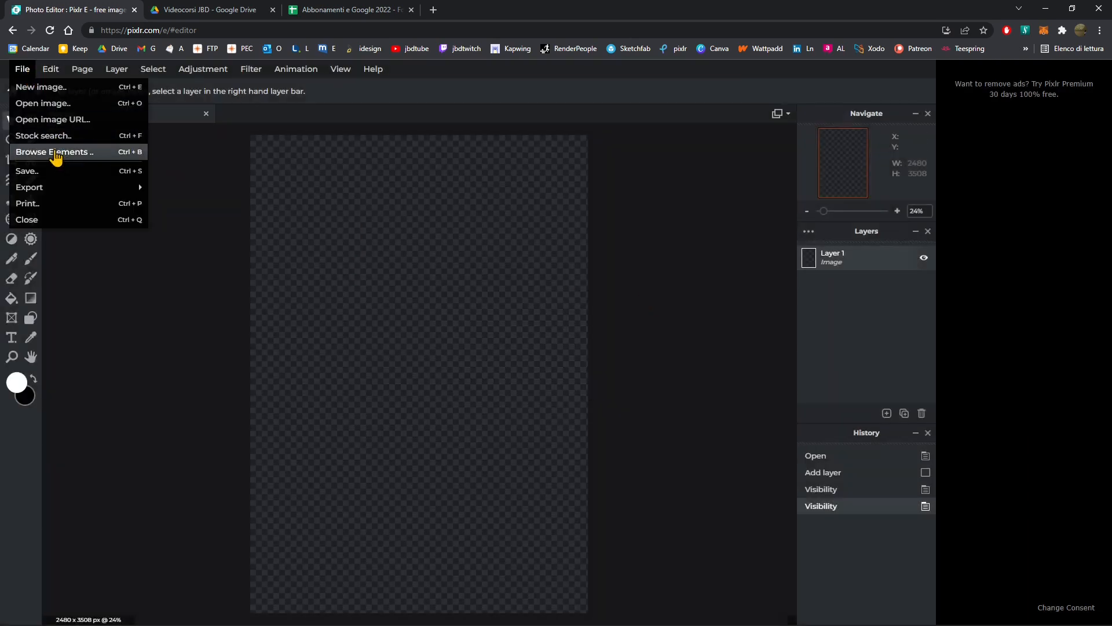
{"action": "left_click", "coordinate": [55, 153]}
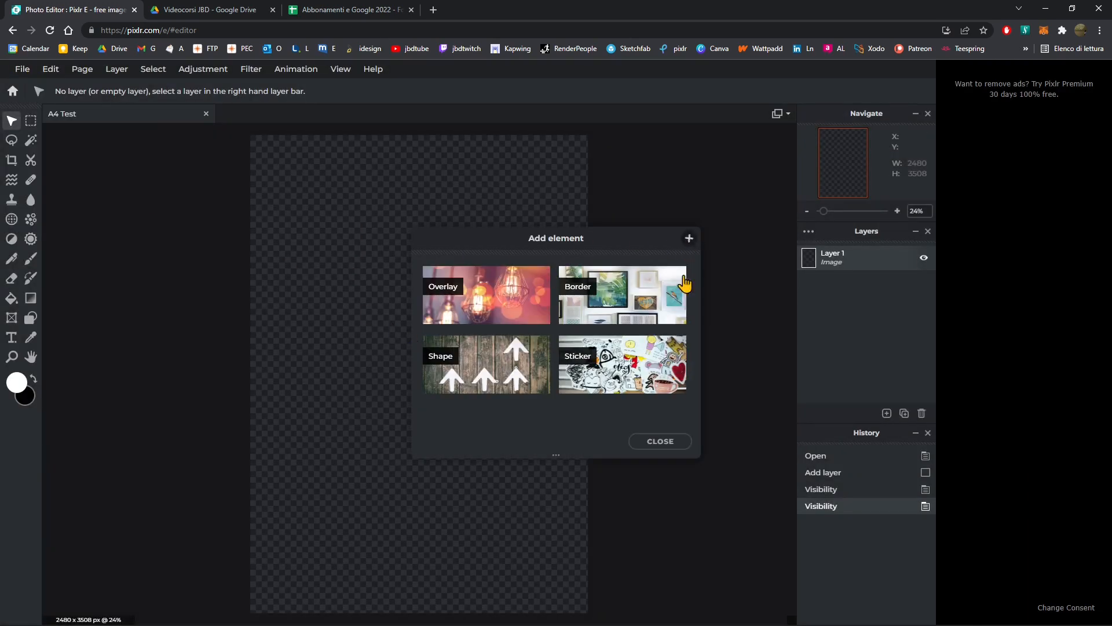
{"action": "left_click", "coordinate": [689, 238]}
- Open the pink gerbera on light blue from the flower stock images, pre-resized to 1920 x 1280, and close it
{"action": "left_click", "coordinate": [23, 70]}
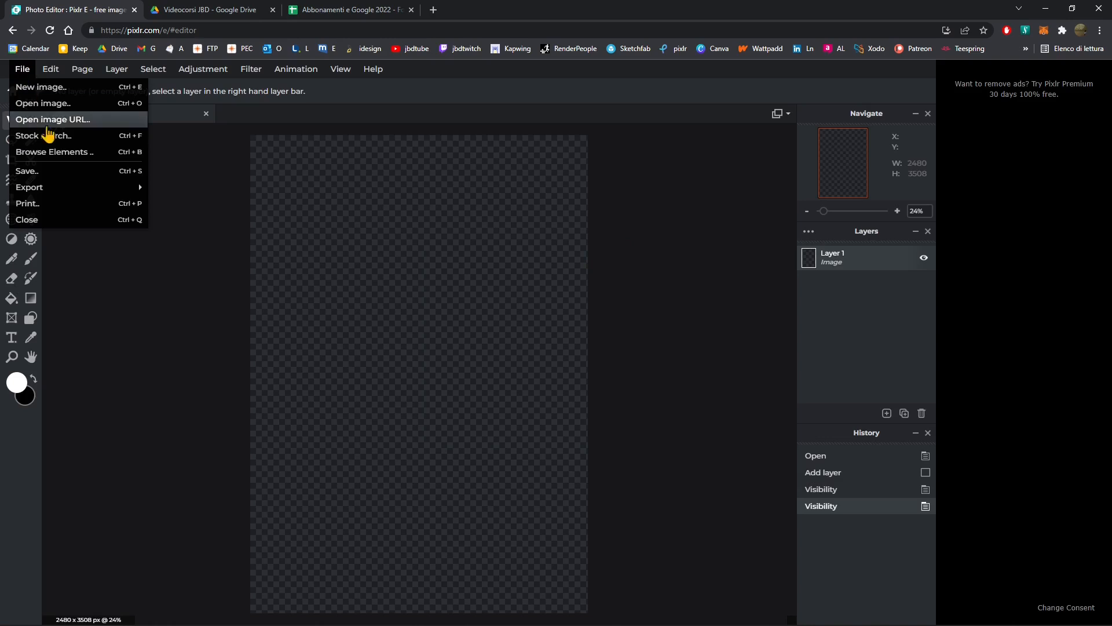
{"action": "left_click", "coordinate": [48, 138]}
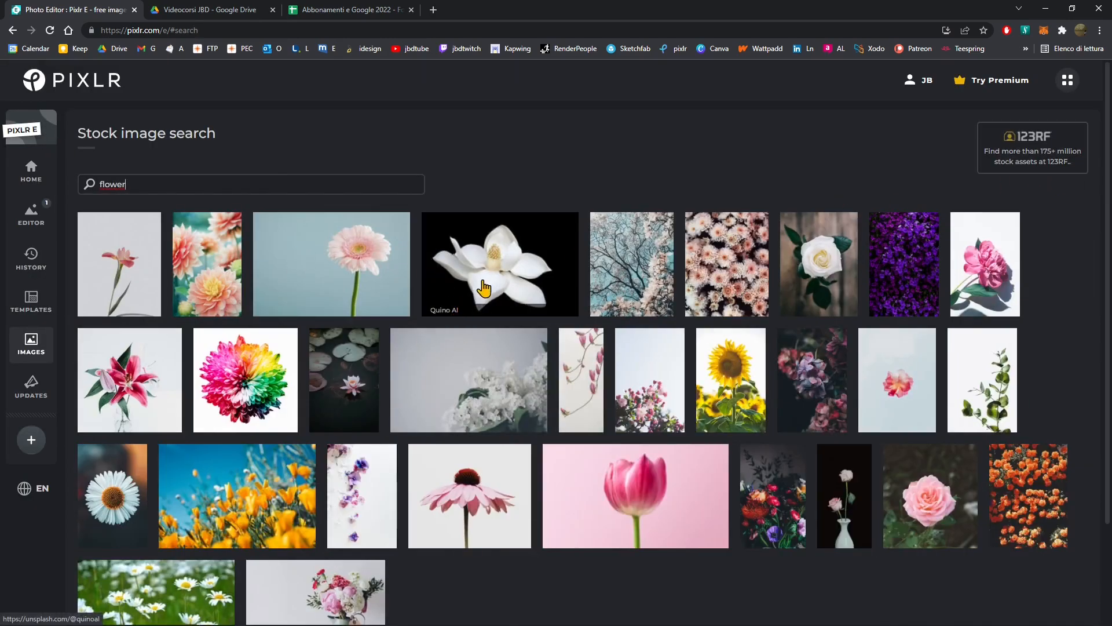
{"action": "left_click", "coordinate": [389, 267]}
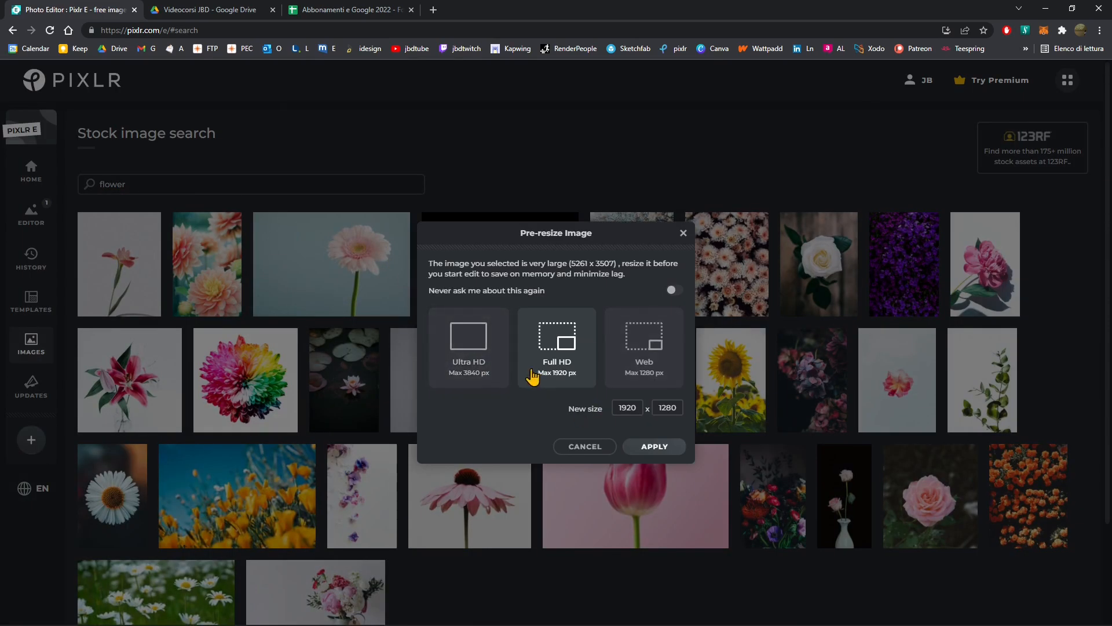
{"action": "left_click", "coordinate": [643, 445]}
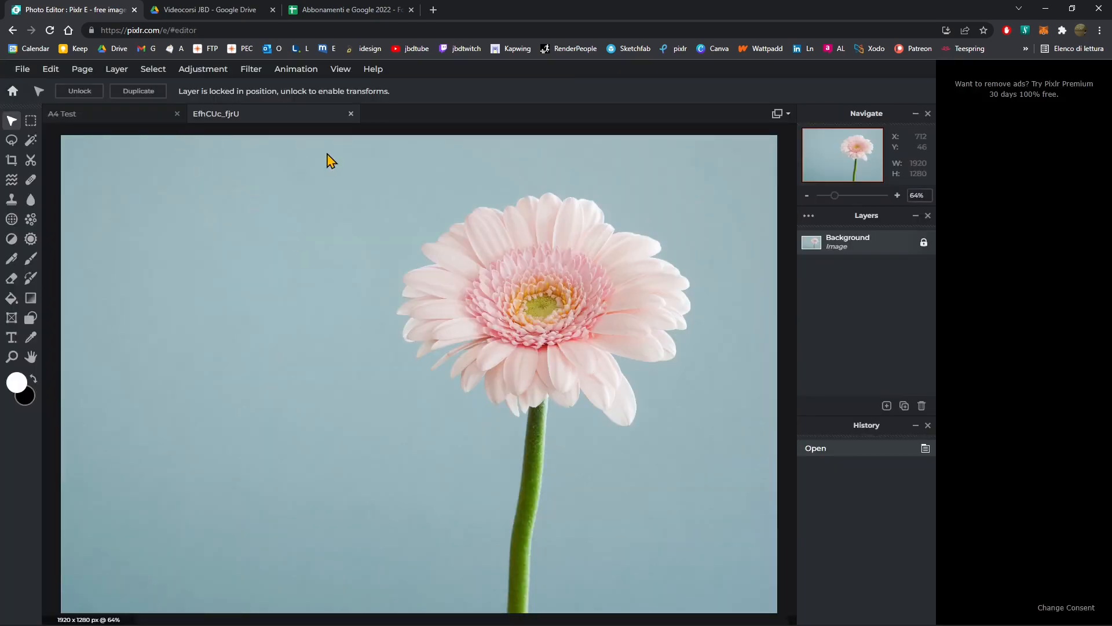
{"action": "left_click", "coordinate": [350, 114]}
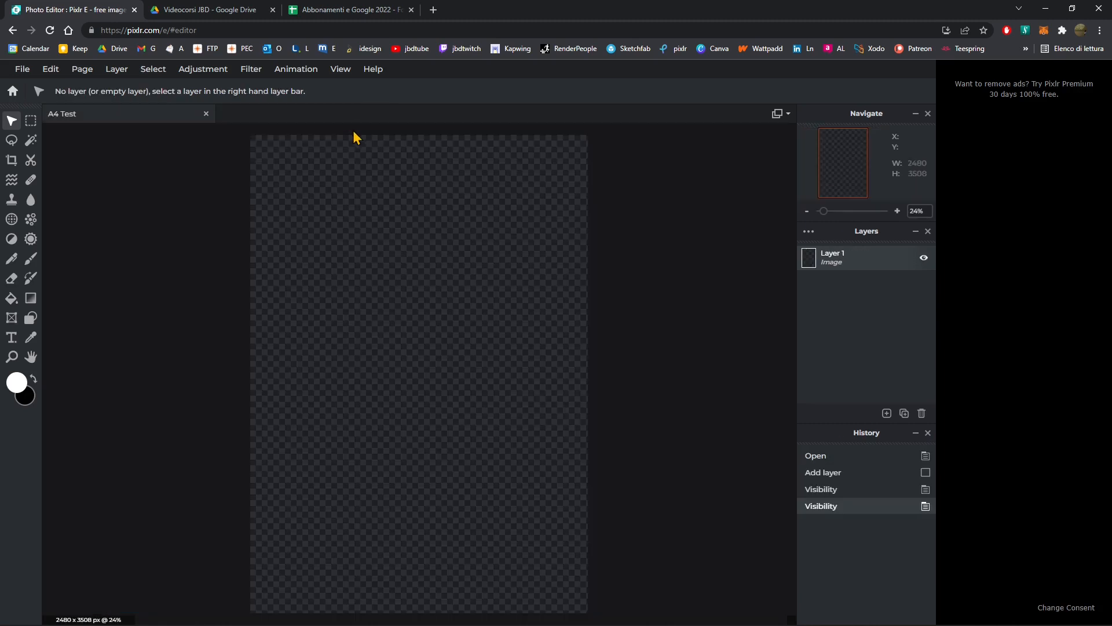
- Browse the Border elements, examining the decorative letters in the Alphabets category and the frames in the Watercolor category
{"action": "left_click", "coordinate": [22, 69]}
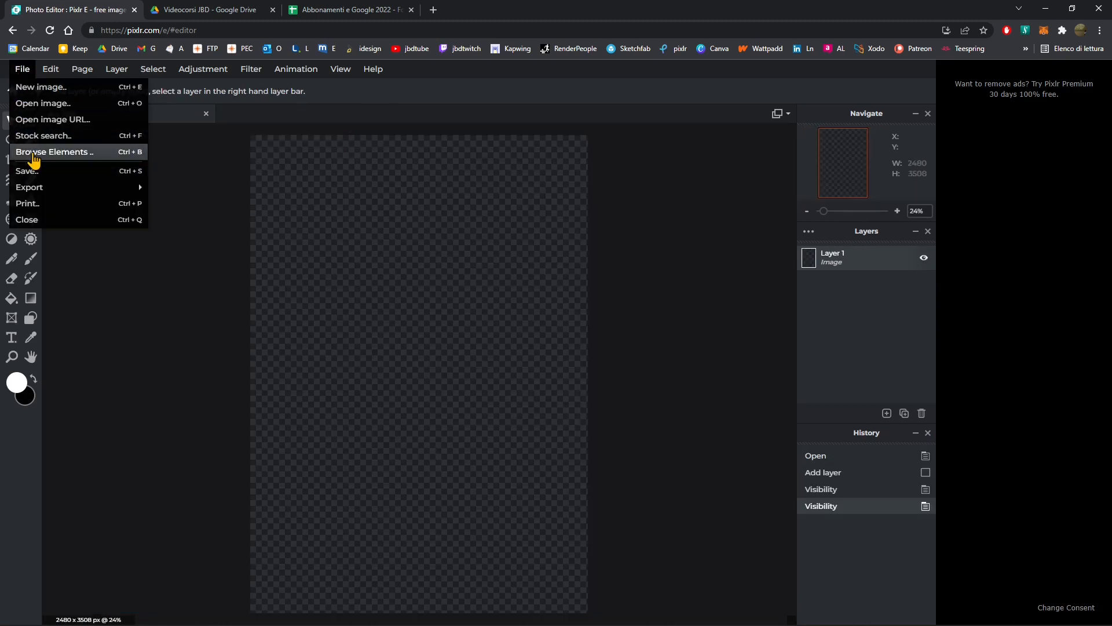
{"action": "left_click", "coordinate": [54, 155]}
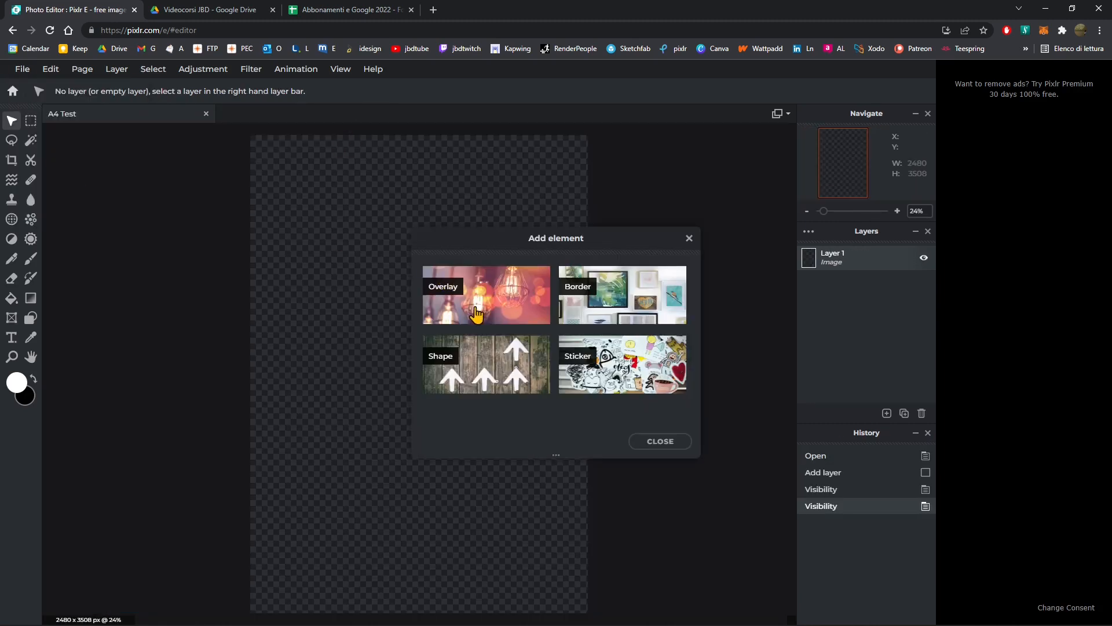
{"action": "left_click", "coordinate": [624, 299]}
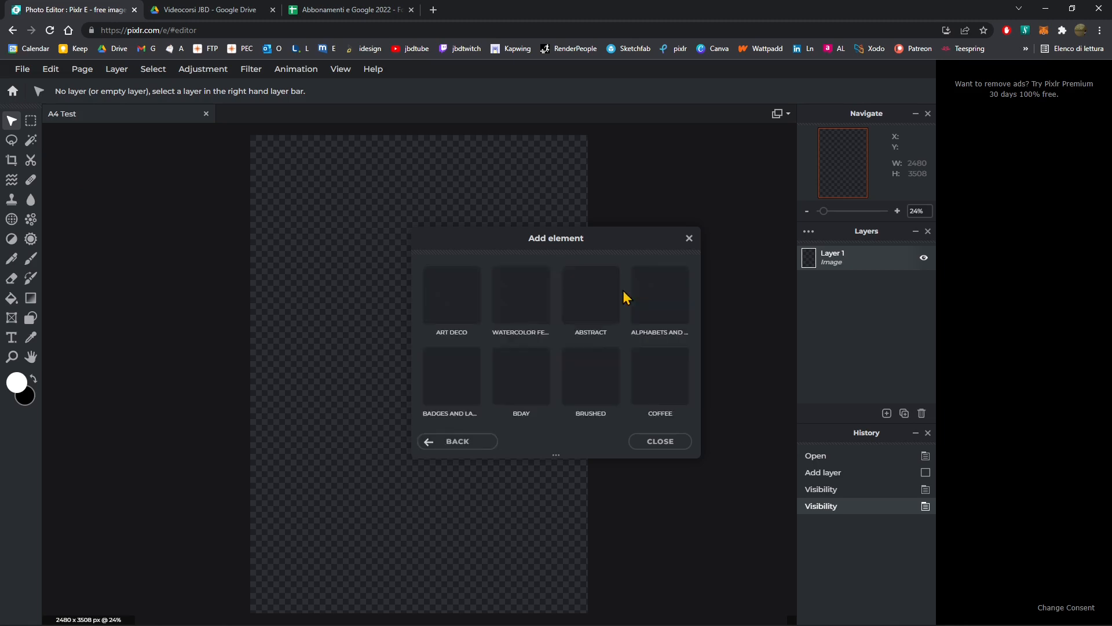
{"action": "left_click", "coordinate": [649, 320]}
{"action": "scroll", "coordinate": [558, 318], "scroll_direction": "down", "scroll_amount": 2}
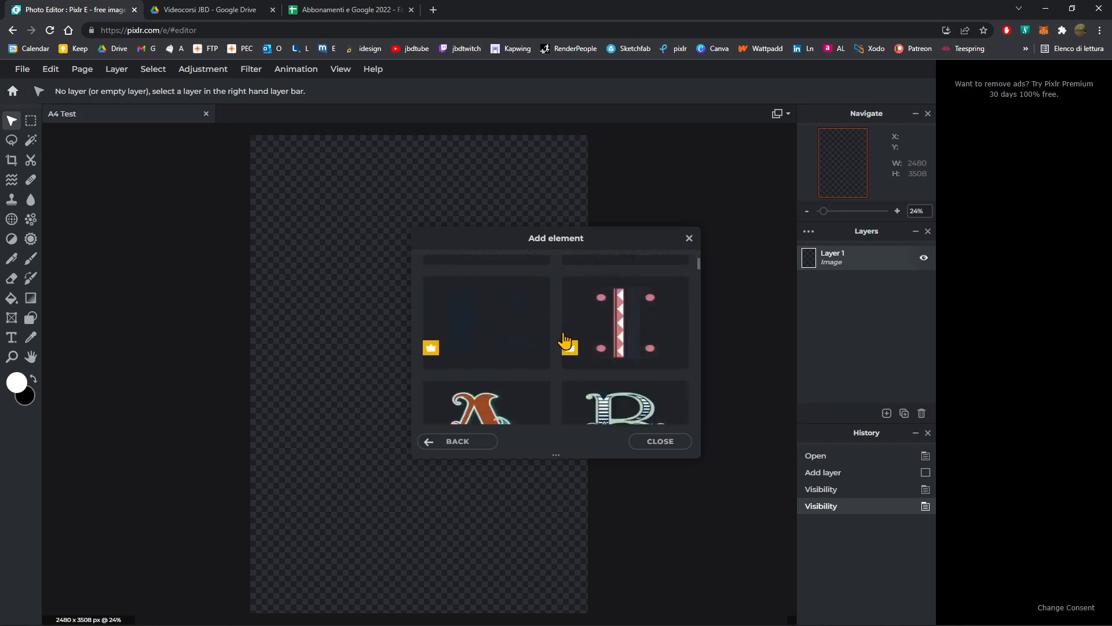
{"action": "scroll", "coordinate": [565, 341], "scroll_direction": "down", "scroll_amount": 8}
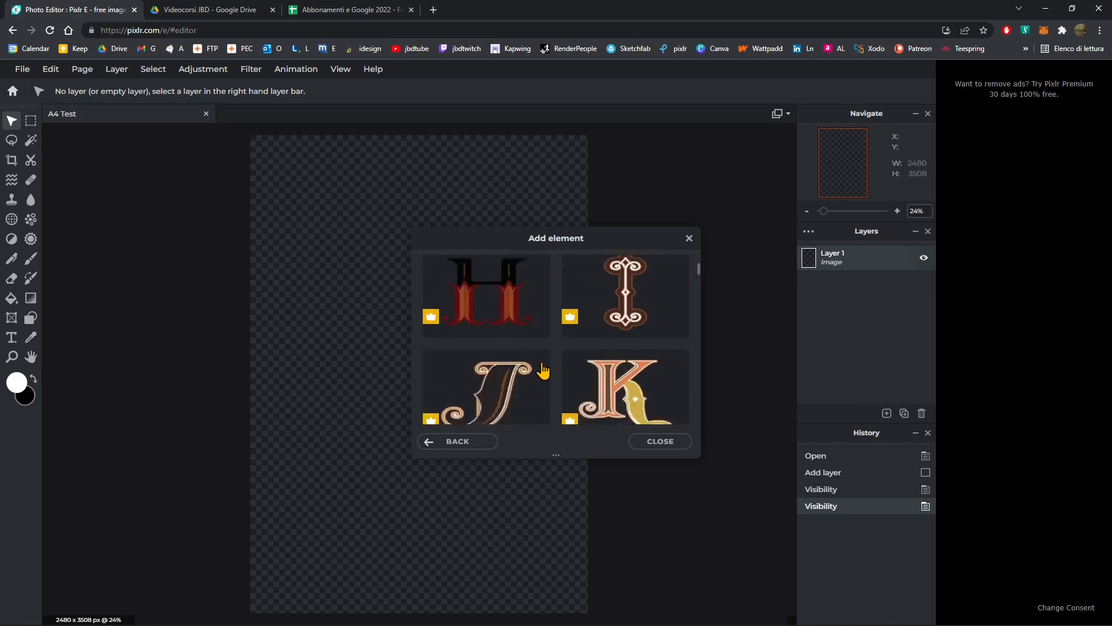
{"action": "scroll", "coordinate": [546, 364], "scroll_direction": "down", "scroll_amount": 6}
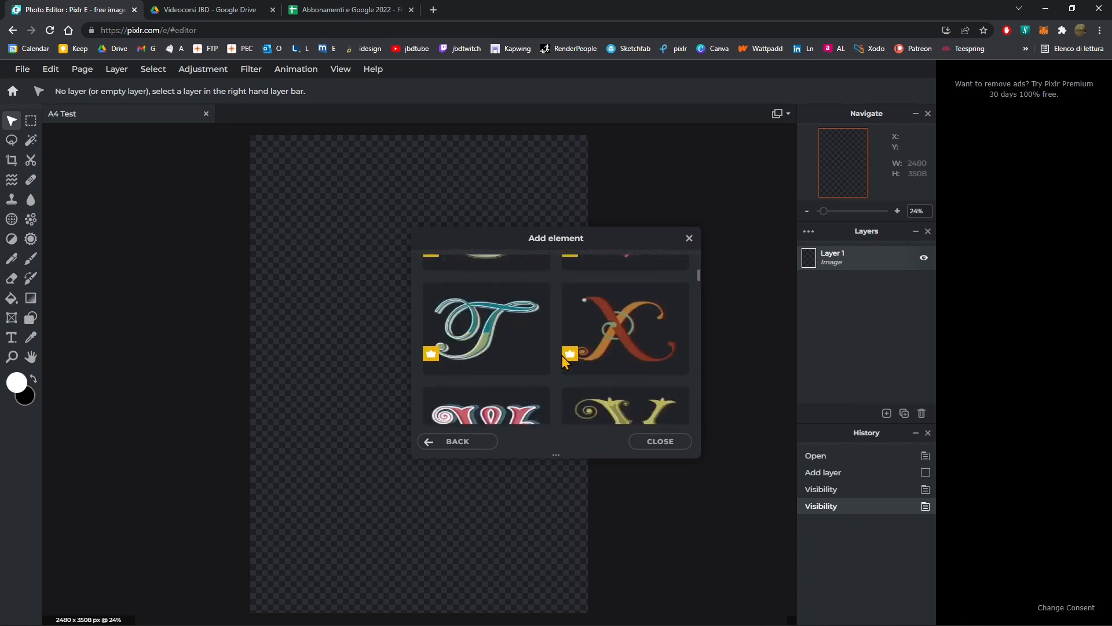
{"action": "left_click", "coordinate": [470, 442]}
{"action": "left_click", "coordinate": [519, 316]}
{"action": "scroll", "coordinate": [570, 339], "scroll_direction": "down", "scroll_amount": 6}
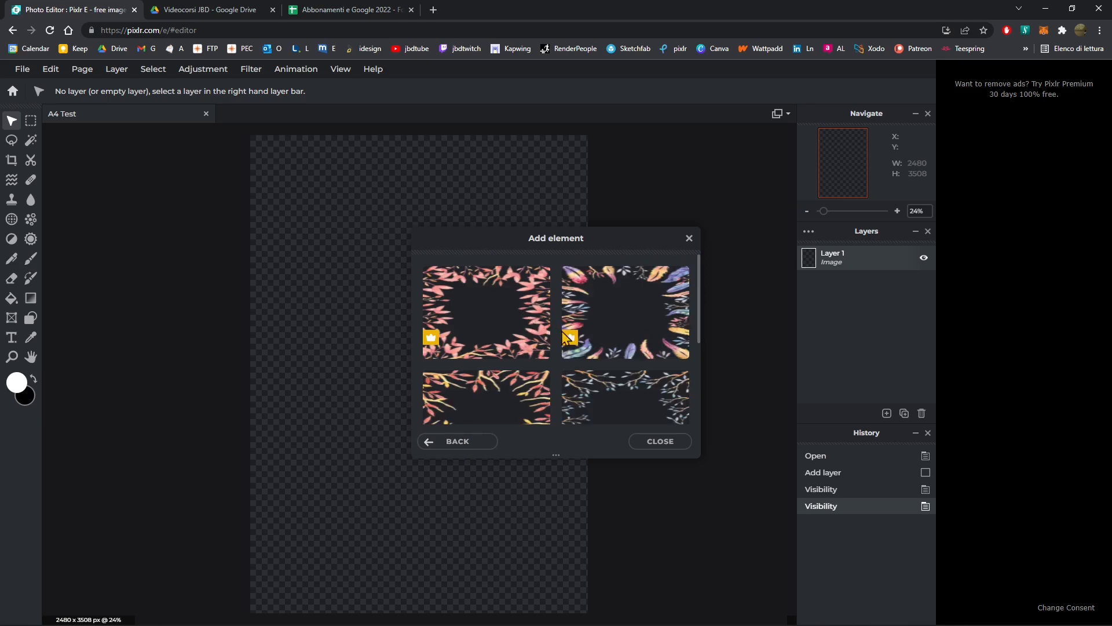
{"action": "left_click", "coordinate": [482, 439]}
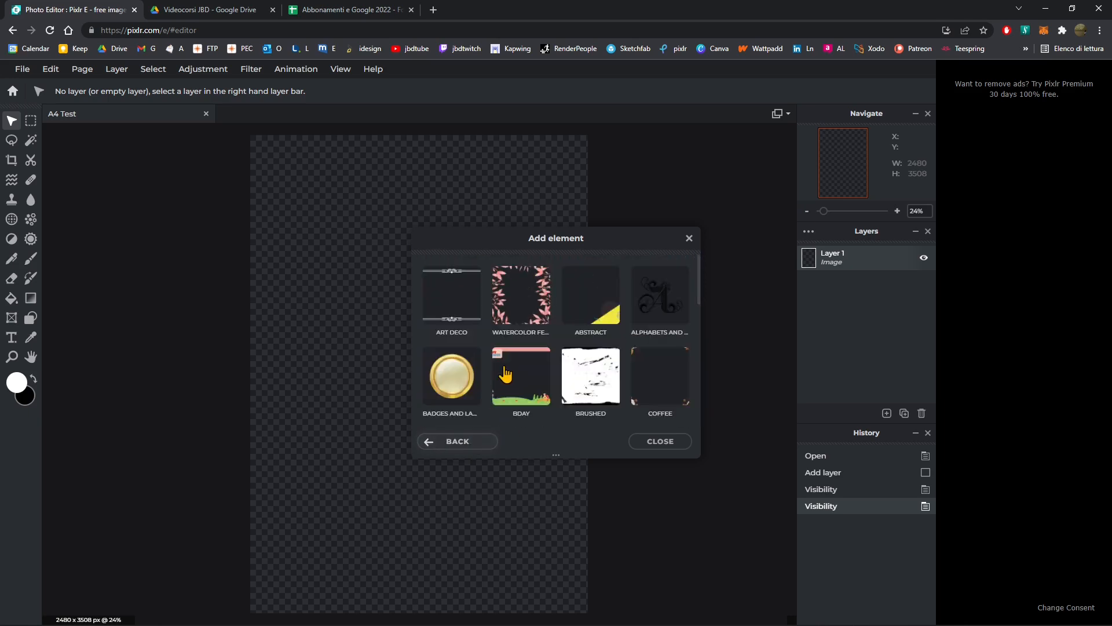
- Add the first liquid-style border element, with pink, purple and blue wavy shapes, to the A4 Test document
{"action": "scroll", "coordinate": [502, 360], "scroll_direction": "down", "scroll_amount": 3}
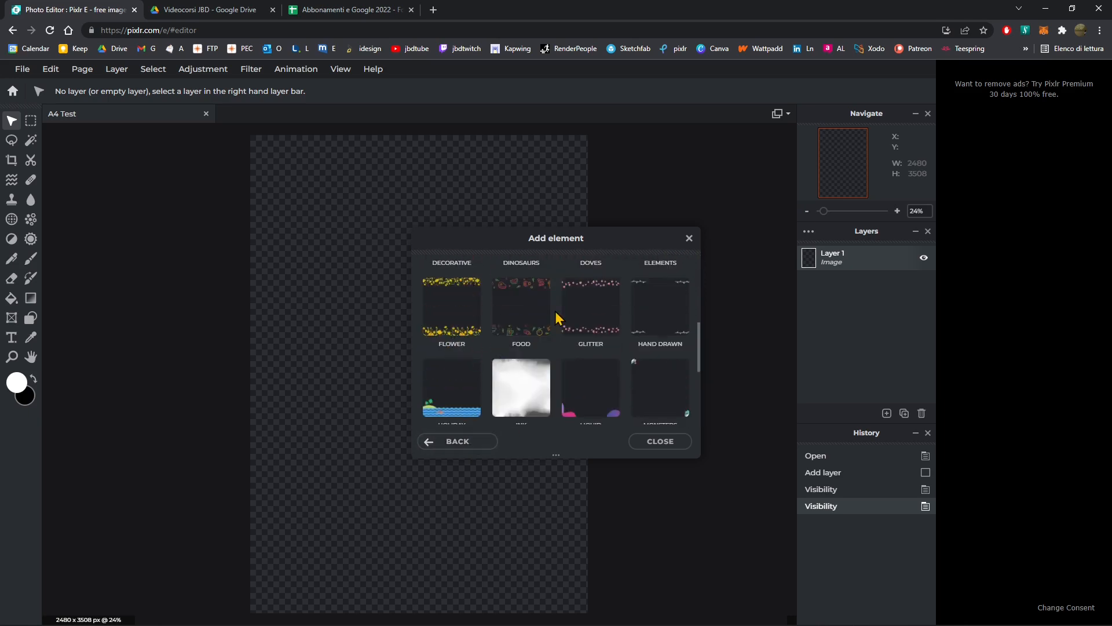
{"action": "scroll", "coordinate": [603, 324], "scroll_direction": "down", "scroll_amount": 1}
{"action": "left_click", "coordinate": [617, 338]}
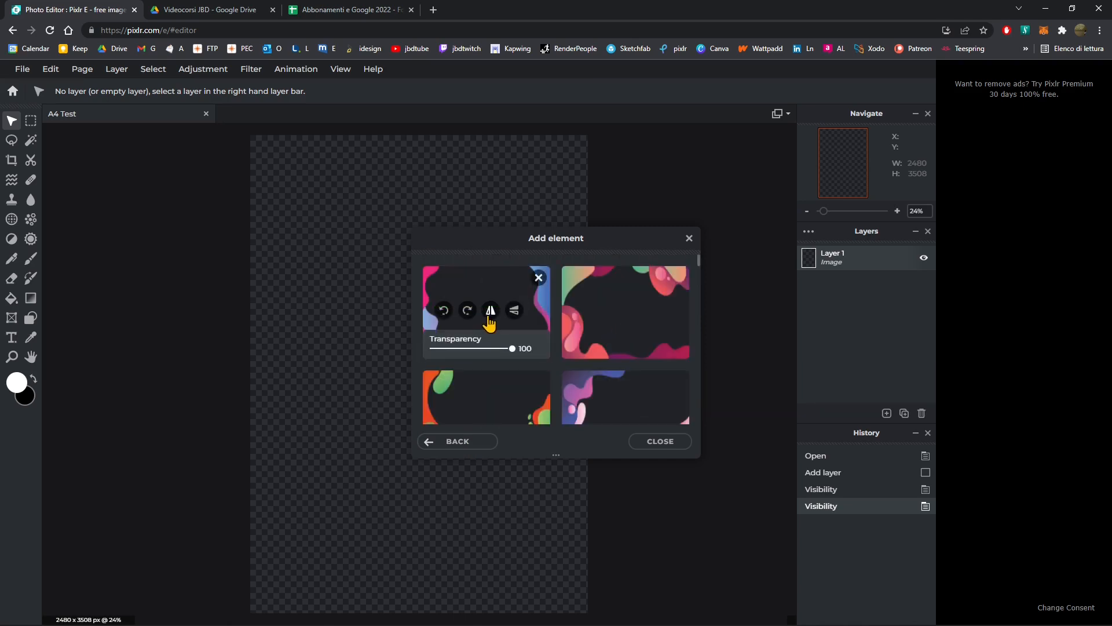
{"action": "left_click", "coordinate": [492, 324]}
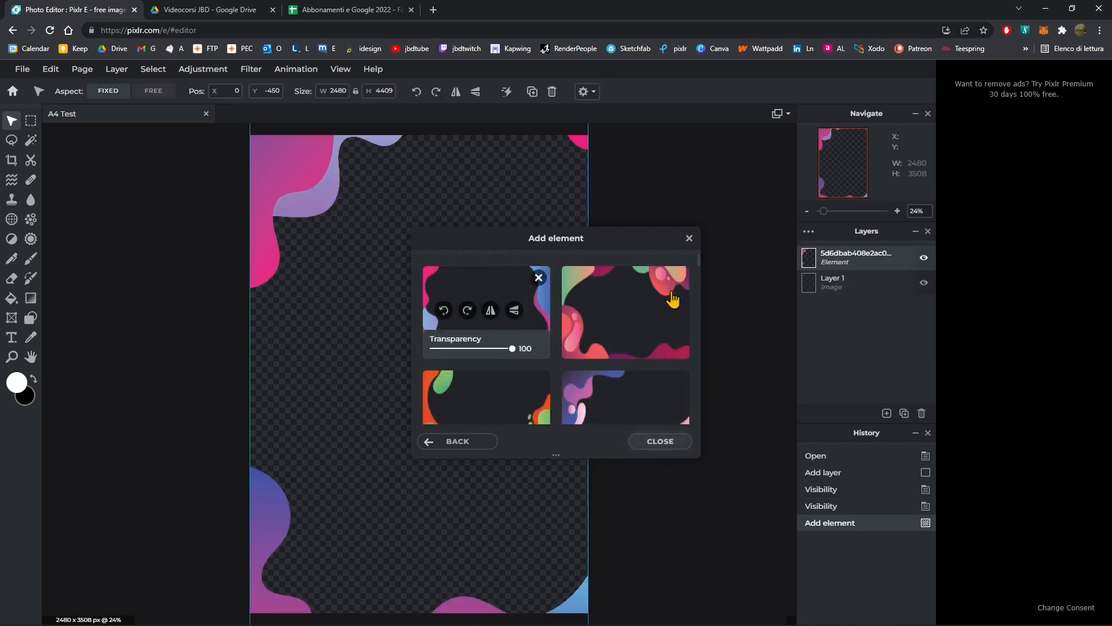
{"action": "left_click", "coordinate": [689, 238]}
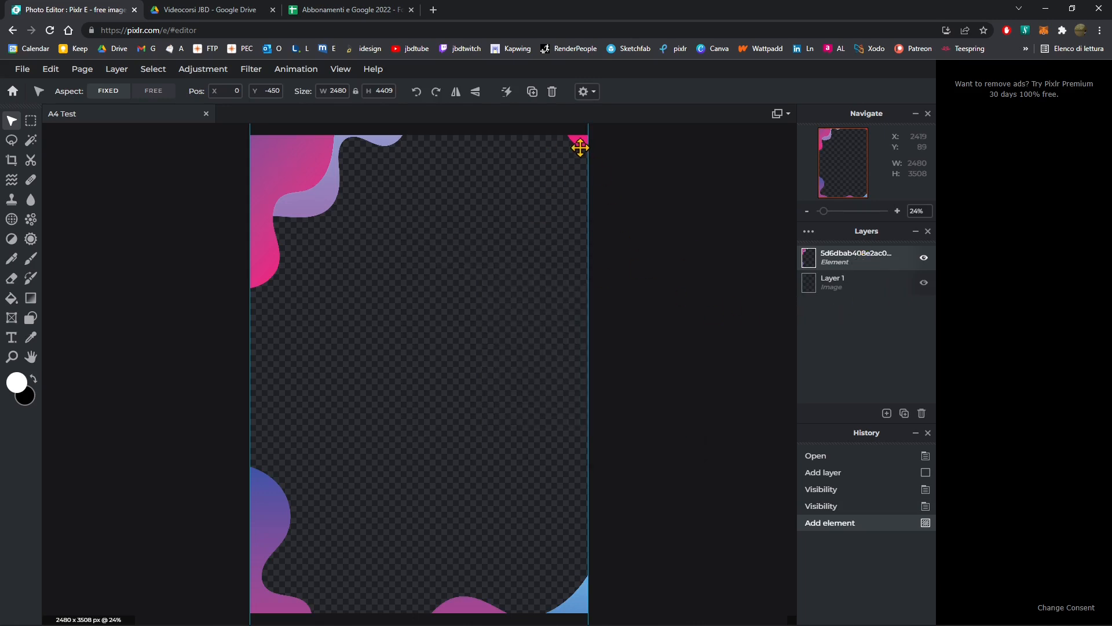
- Hide the border element layer, make it visible again and deselect it
{"action": "scroll", "coordinate": [358, 380], "scroll_direction": "down", "scroll_amount": 4}
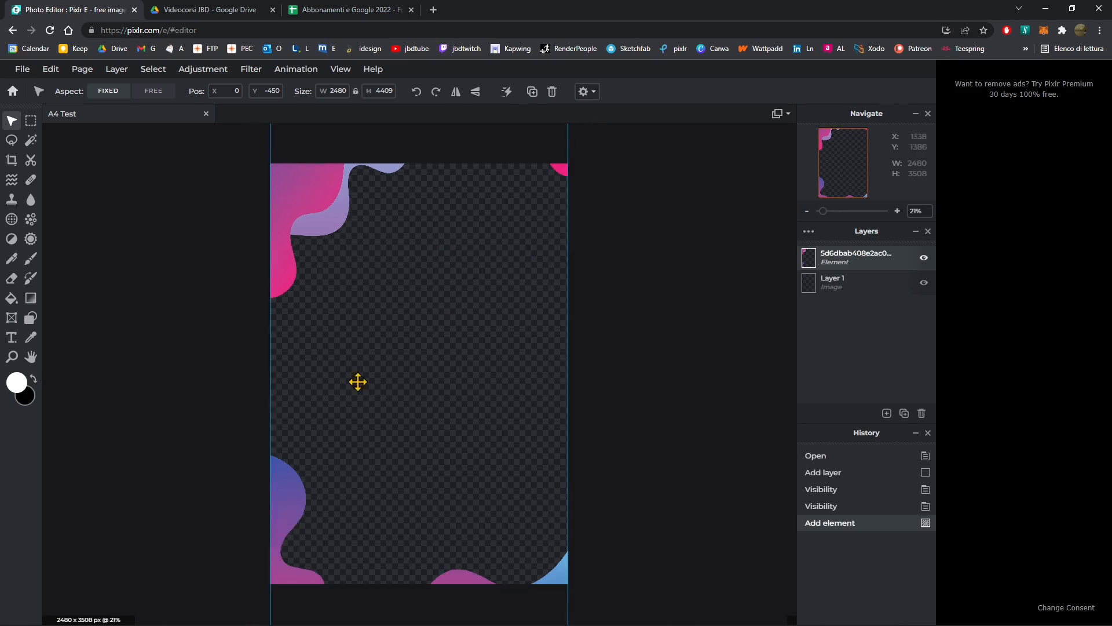
{"action": "scroll", "coordinate": [464, 440], "scroll_direction": "up", "scroll_amount": 1}
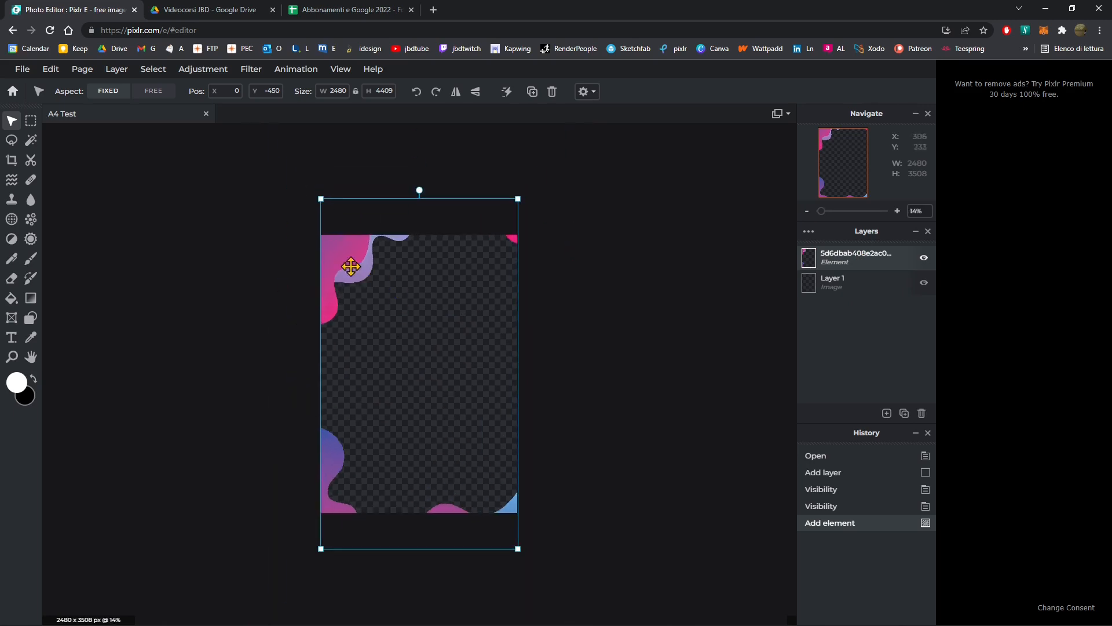
{"action": "scroll", "coordinate": [405, 504], "scroll_direction": "up", "scroll_amount": 1}
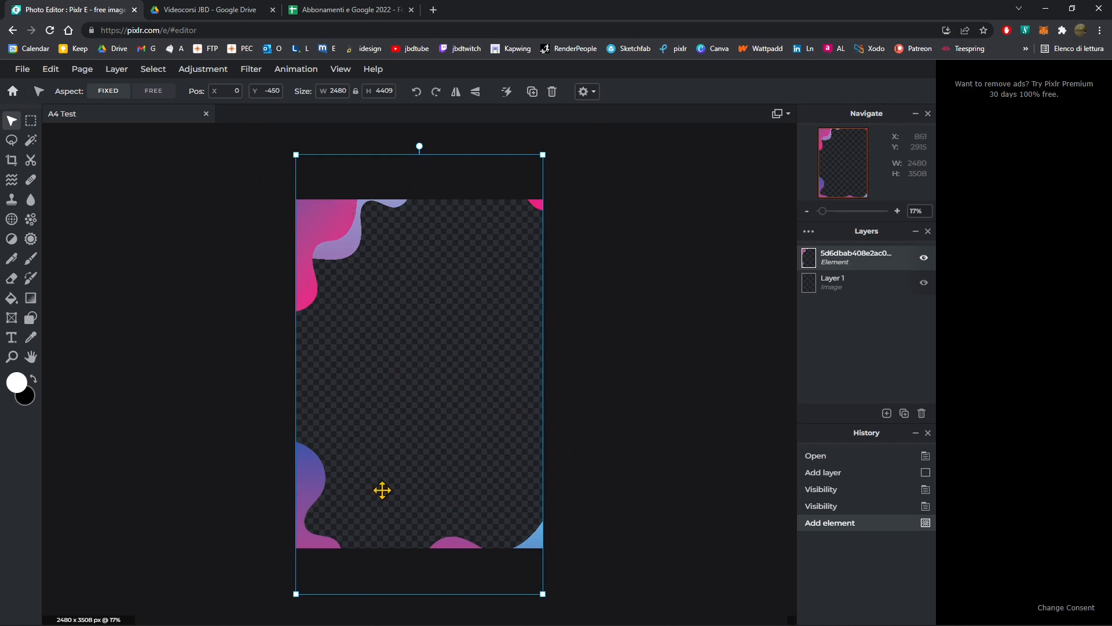
{"action": "scroll", "coordinate": [382, 488], "scroll_direction": "up", "scroll_amount": 1}
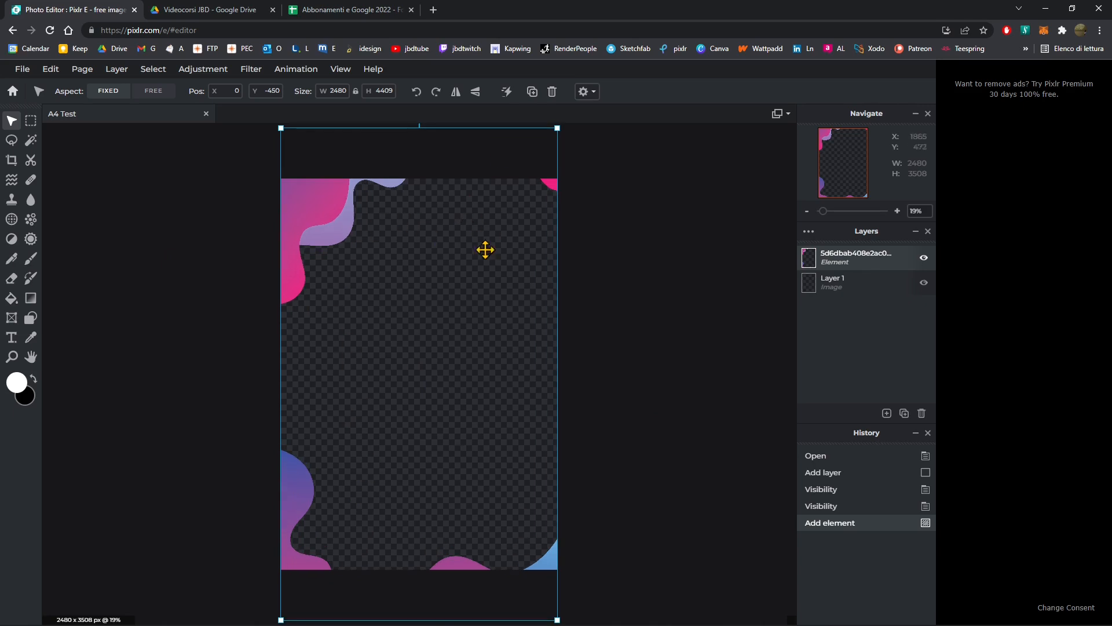
{"action": "left_click", "coordinate": [923, 258]}
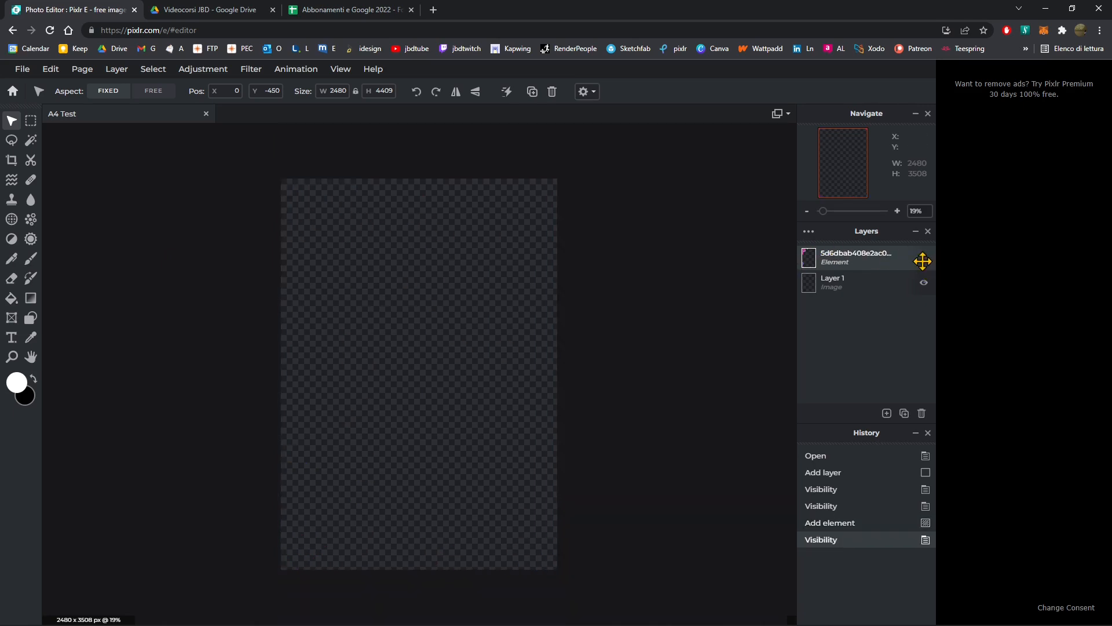
{"action": "left_click", "coordinate": [924, 259]}
{"action": "left_click", "coordinate": [667, 301]}
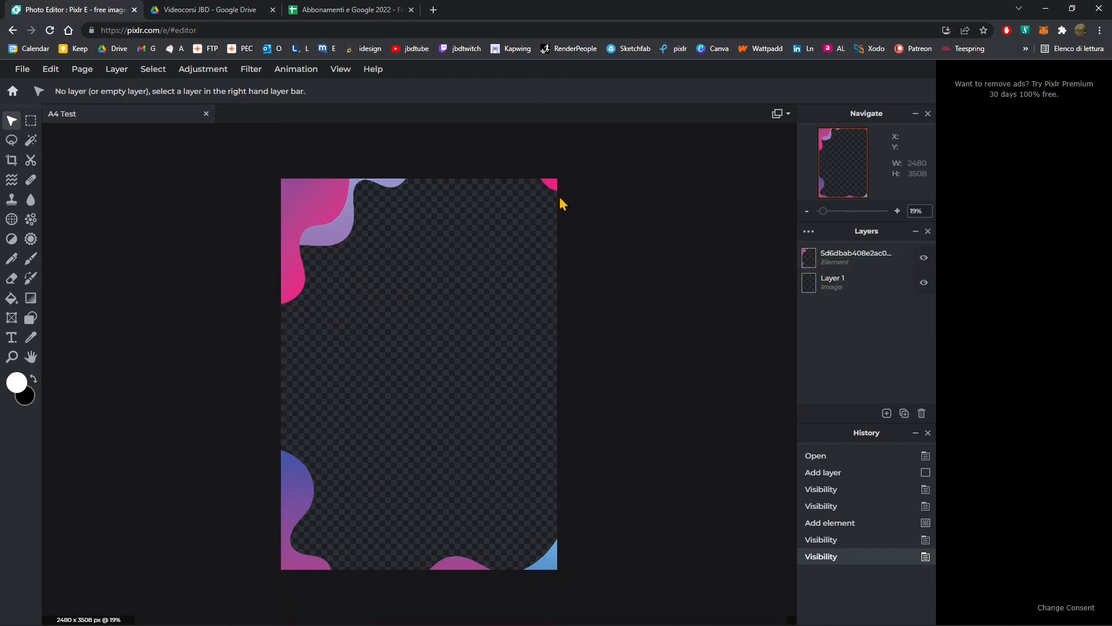
{"action": "scroll", "coordinate": [322, 554], "scroll_direction": "up", "scroll_amount": 2}
{"action": "scroll", "coordinate": [442, 447], "scroll_direction": "down", "scroll_amount": 1}
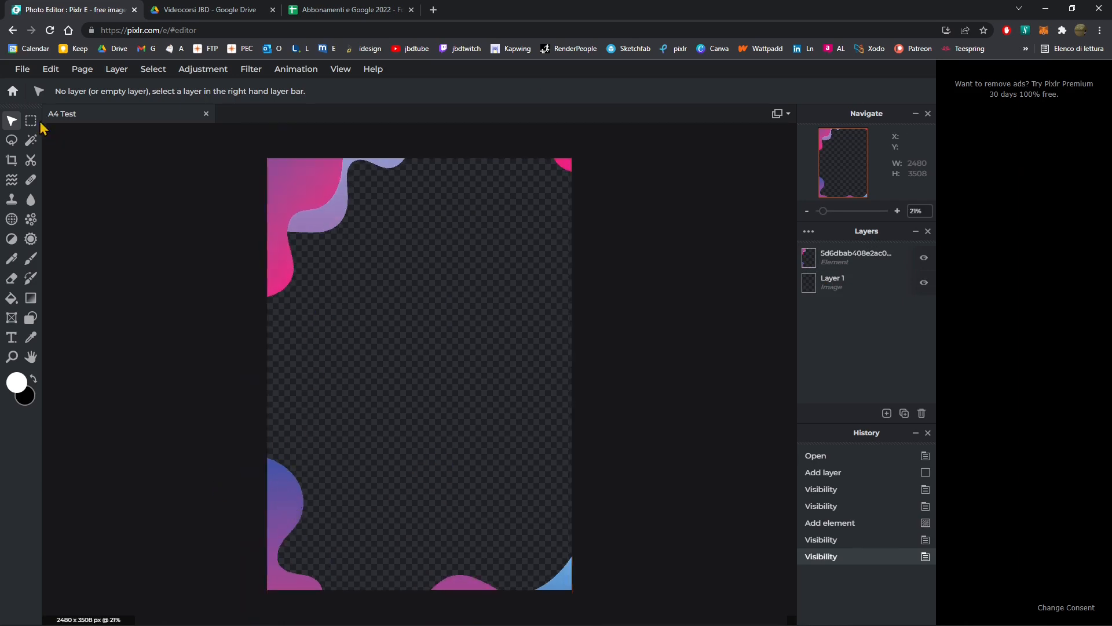
{"action": "left_click", "coordinate": [22, 69]}
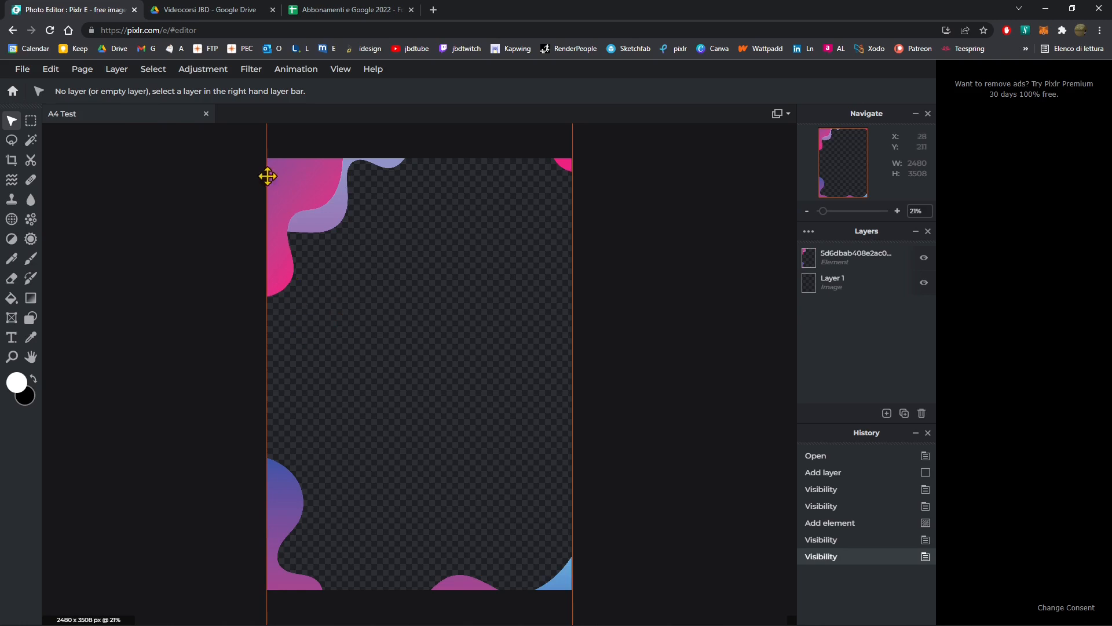
{"action": "left_click", "coordinate": [117, 69]}
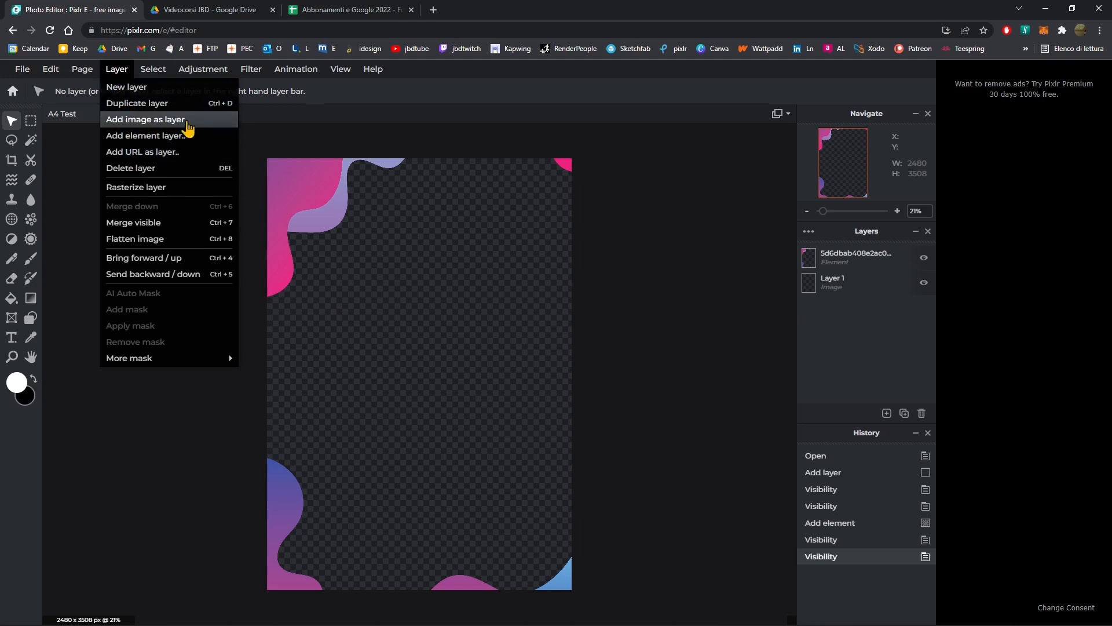
{"action": "left_click", "coordinate": [196, 119]}
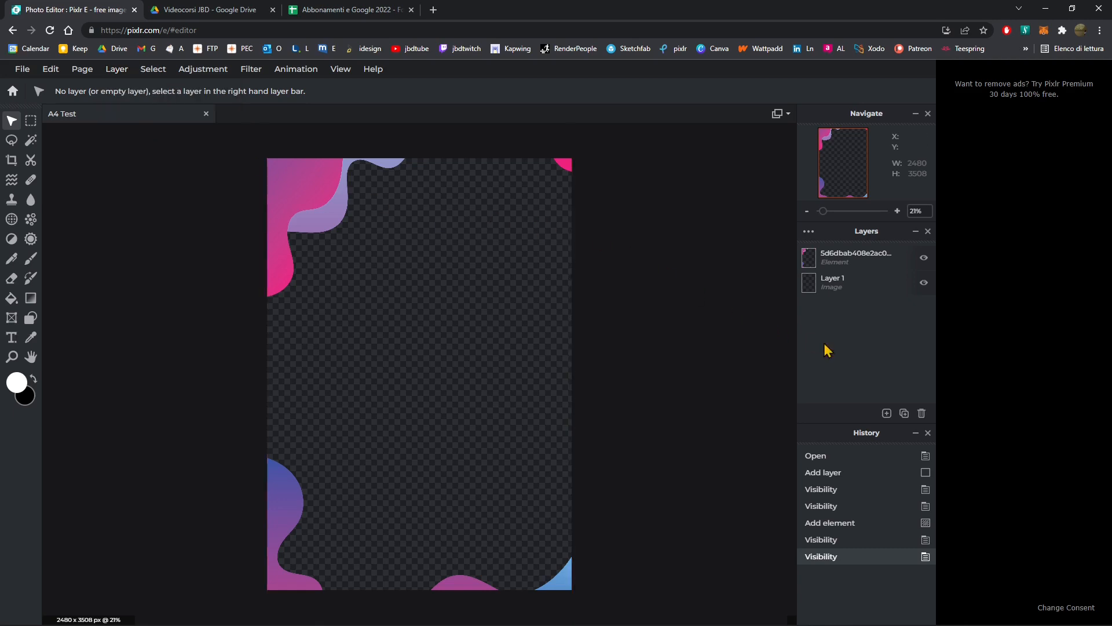
- Add the photo DSC_2678 from the Foto e Video folder as a new image layer
{"action": "left_click", "coordinate": [886, 413]}
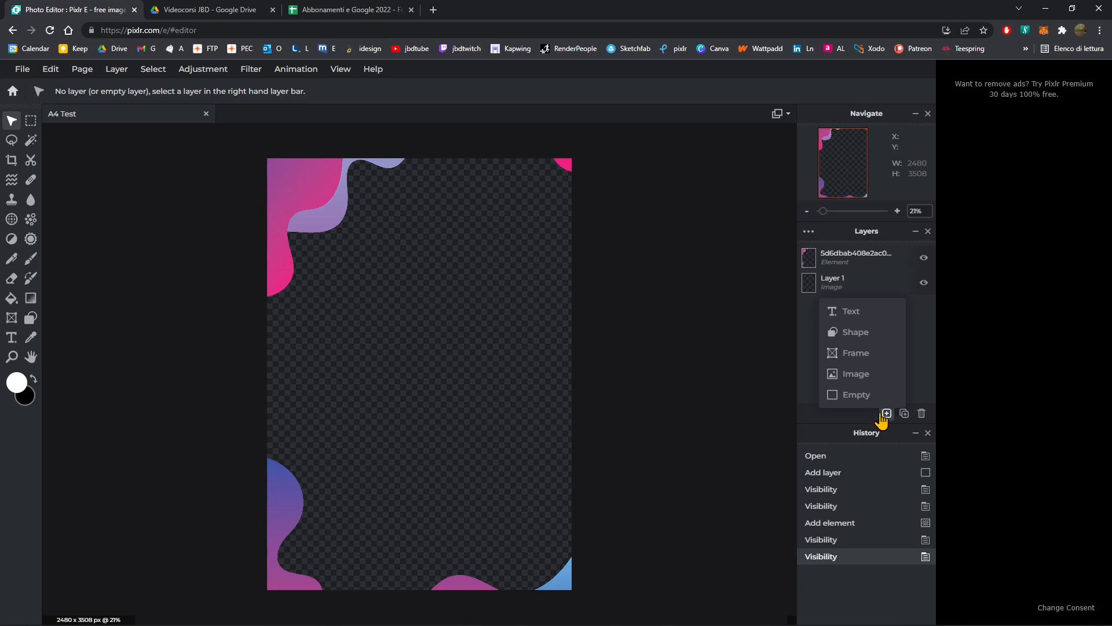
{"action": "left_click", "coordinate": [856, 374]}
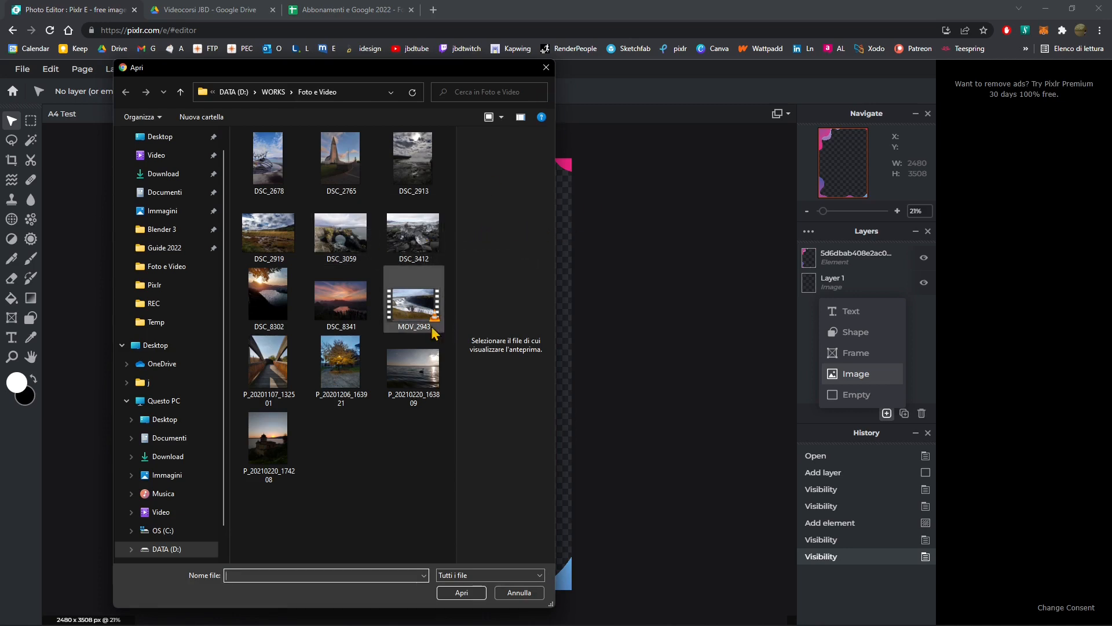
{"action": "left_click", "coordinate": [265, 195]}
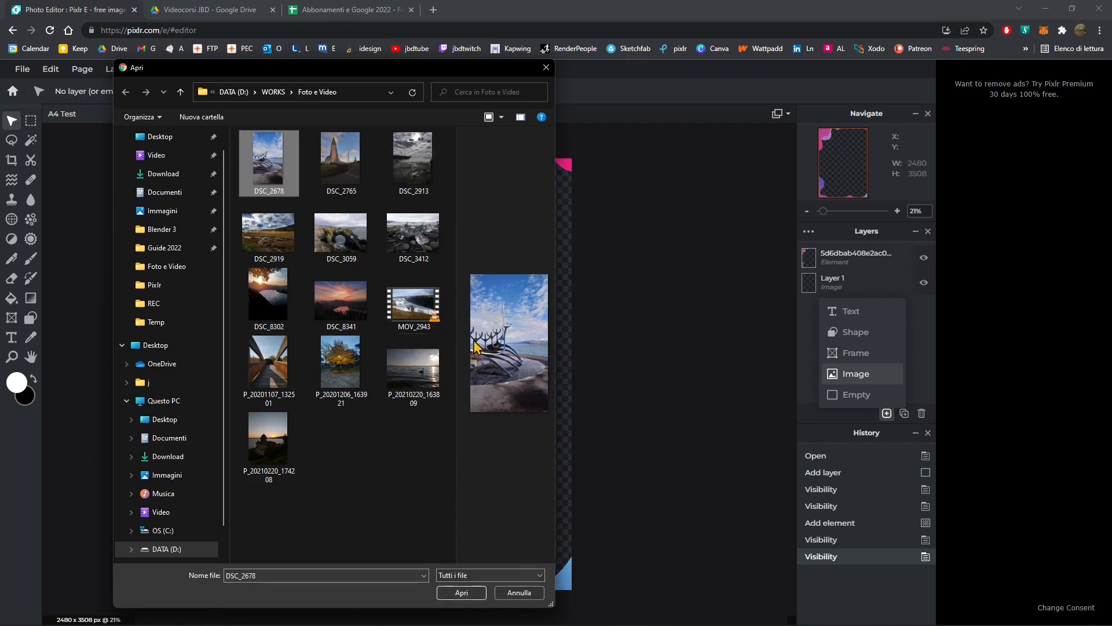
{"action": "left_click", "coordinate": [461, 592]}
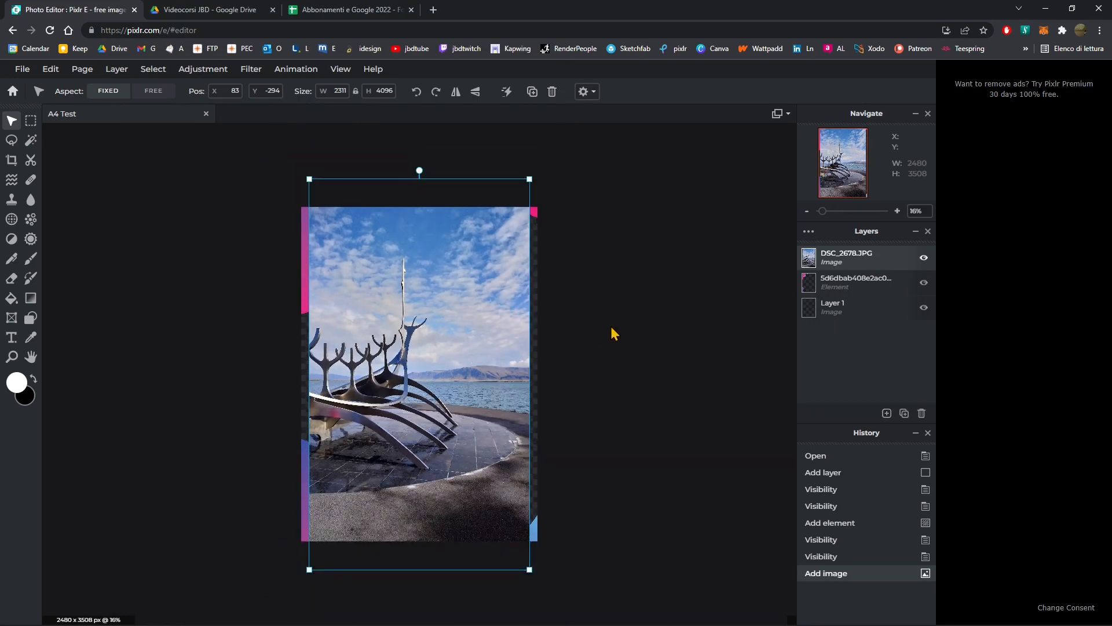
- Enlarge the DSC_2678.JPG layer proportionally to 2480 x 4395 px so that it spans the full page width
{"action": "scroll", "coordinate": [303, 382], "scroll_direction": "up", "scroll_amount": 2}
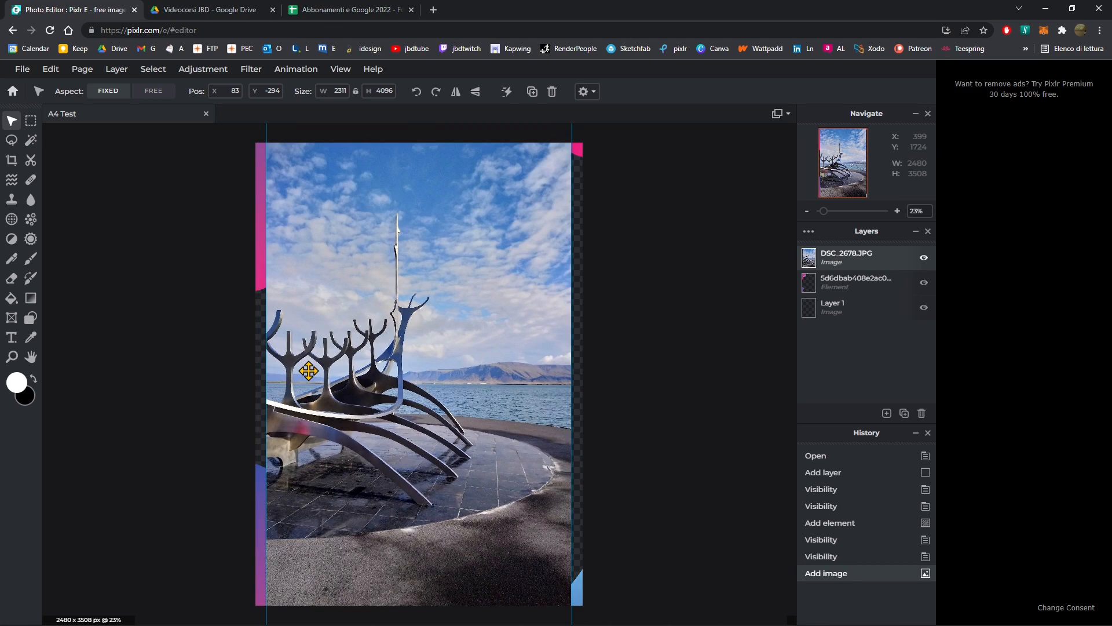
{"action": "scroll", "coordinate": [464, 337], "scroll_direction": "down", "scroll_amount": 1}
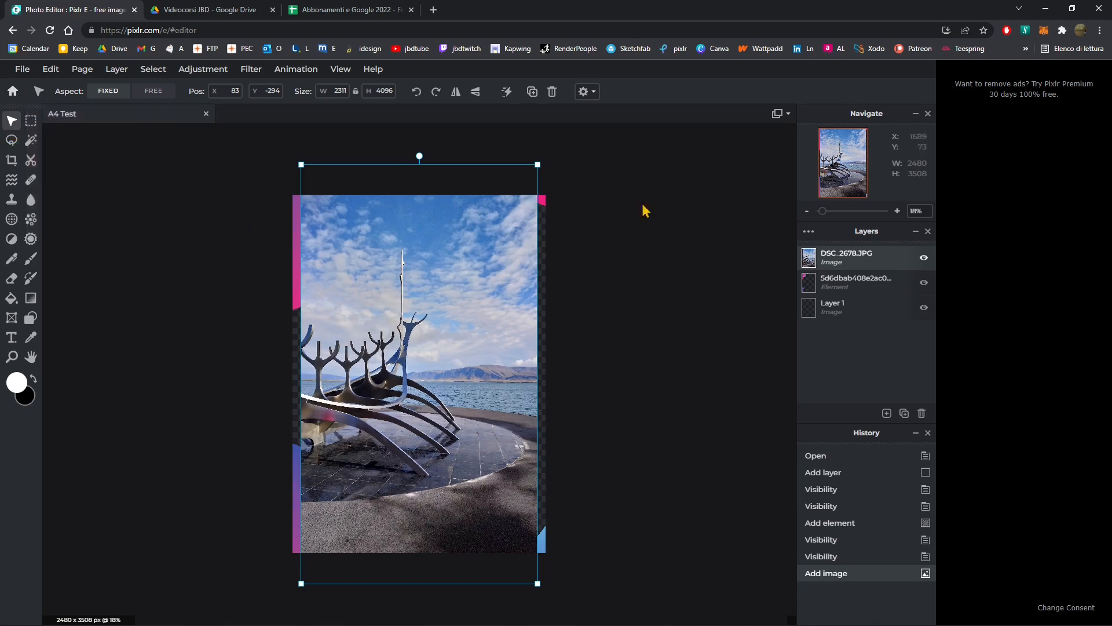
{"action": "scroll", "coordinate": [375, 497], "scroll_direction": "up", "scroll_amount": 1}
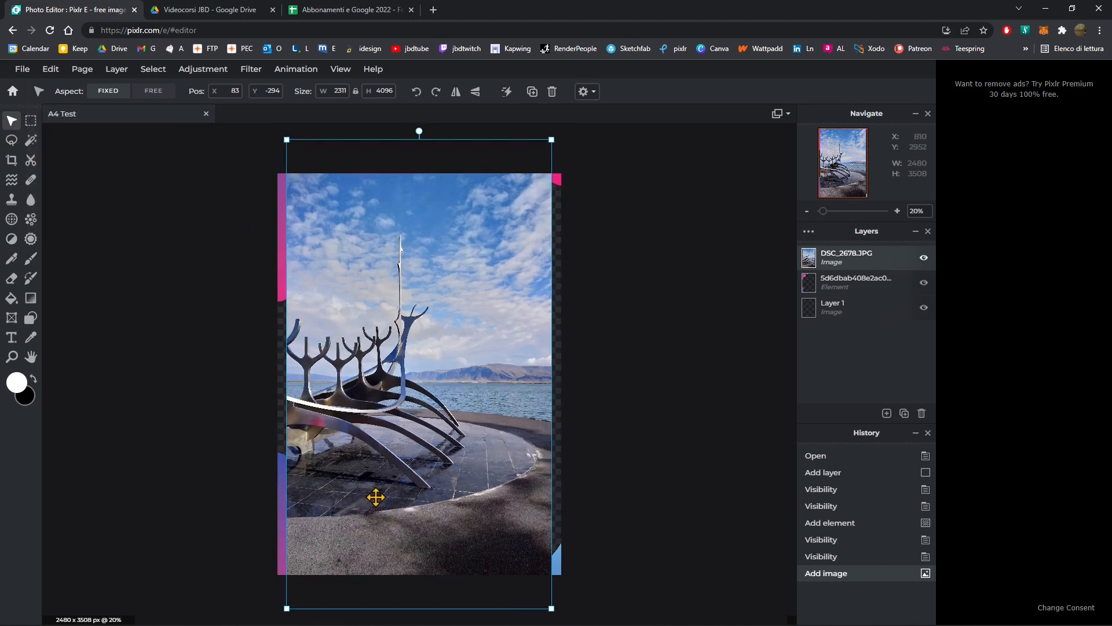
{"action": "scroll", "coordinate": [382, 409], "scroll_direction": "down", "scroll_amount": 2}
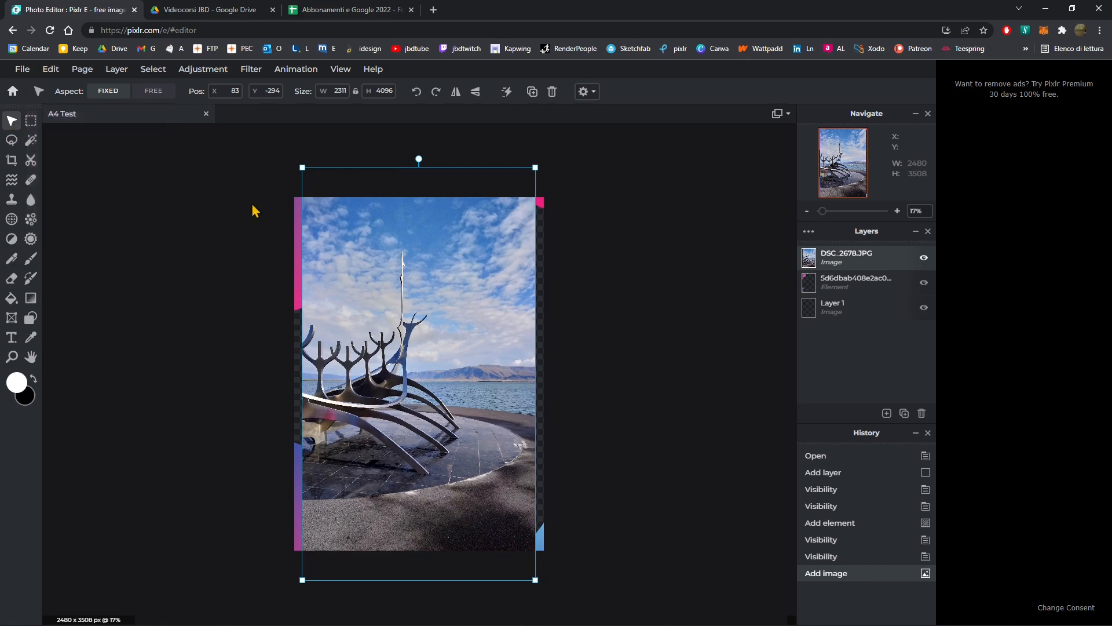
{"action": "mouse_move", "coordinate": [301, 170]}
{"action": "left_mouse_down"}
{"action": "mouse_move", "coordinate": [273, 167]}
{"action": "mouse_move", "coordinate": [293, 174]}
{"action": "left_mouse_up"}
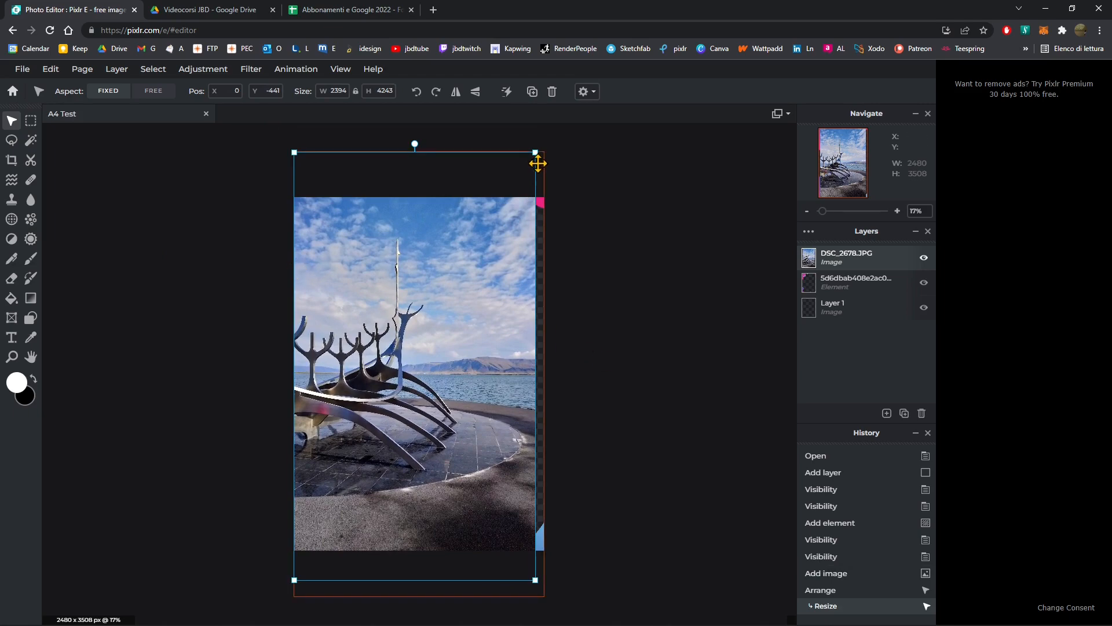
{"action": "left_click_drag", "start_coordinate": [533, 151], "coordinate": [542, 160]}
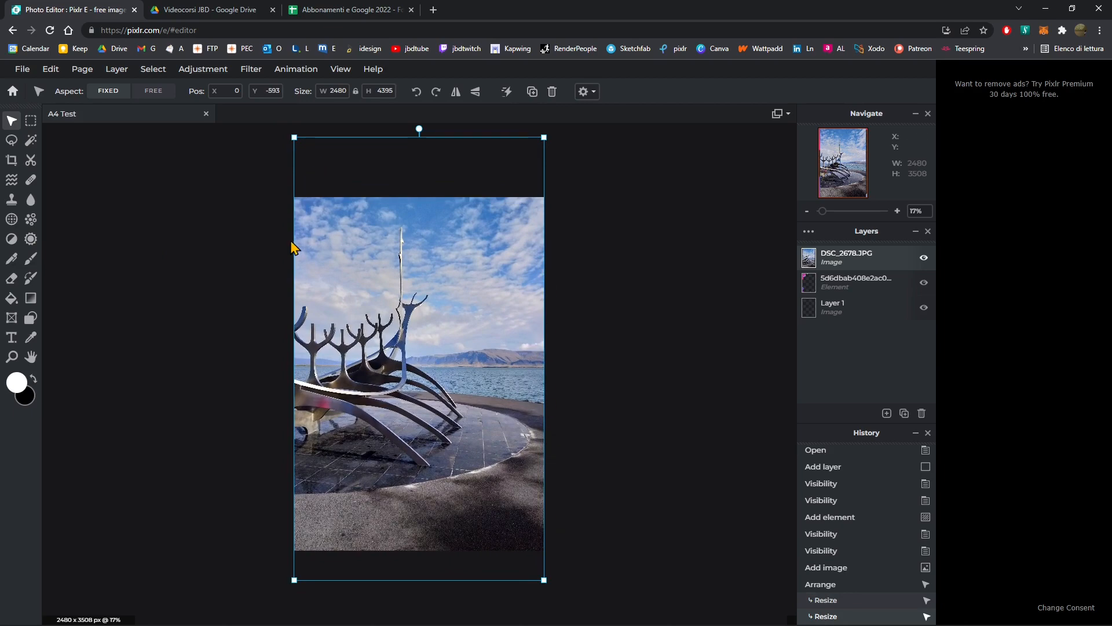
- Enlarge the photo beyond the page's left edge to about 2917 x 5169 px and move it down to about Y -770
{"action": "left_click_drag", "start_coordinate": [295, 139], "coordinate": [253, 166]}
{"action": "scroll", "coordinate": [367, 373], "scroll_direction": "down", "scroll_amount": 1}
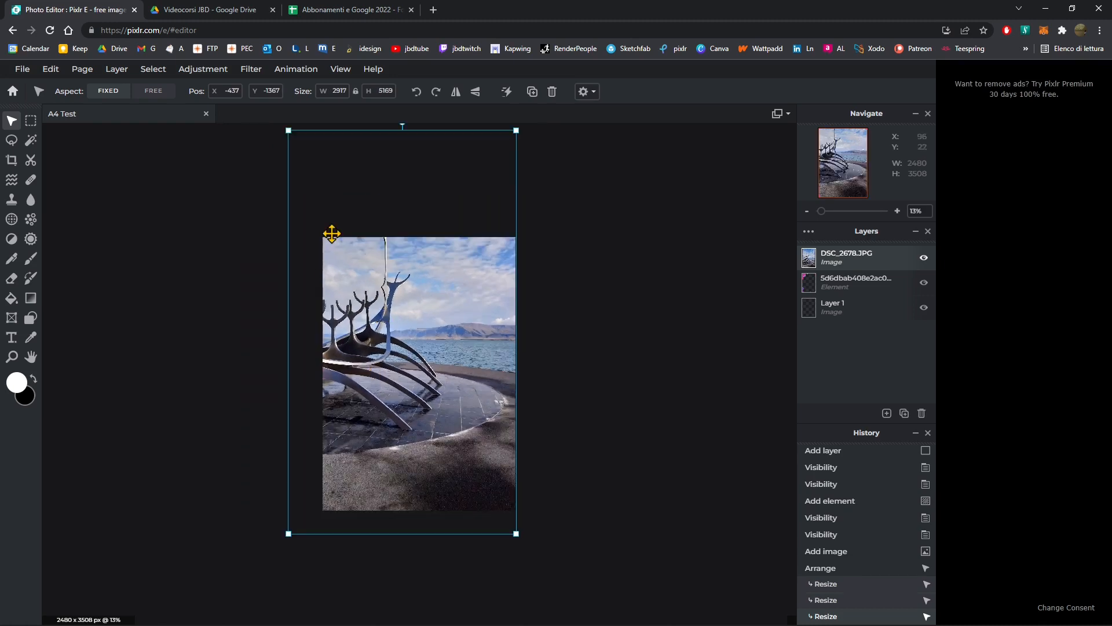
{"action": "scroll", "coordinate": [351, 522], "scroll_direction": "up", "scroll_amount": 1}
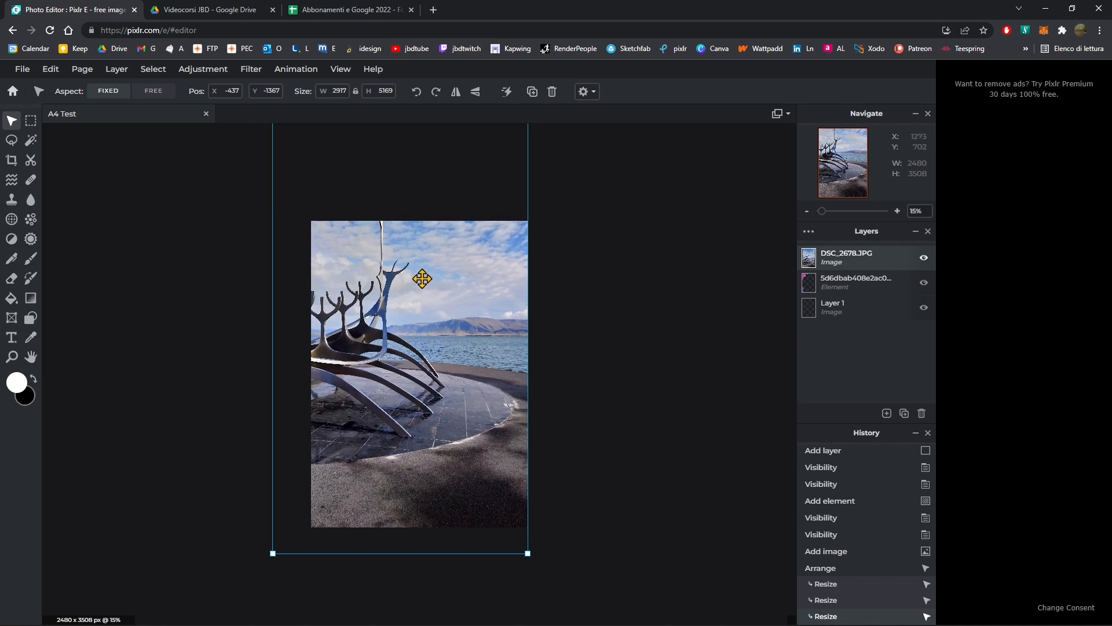
{"action": "left_click_drag", "start_coordinate": [422, 268], "coordinate": [422, 319]}
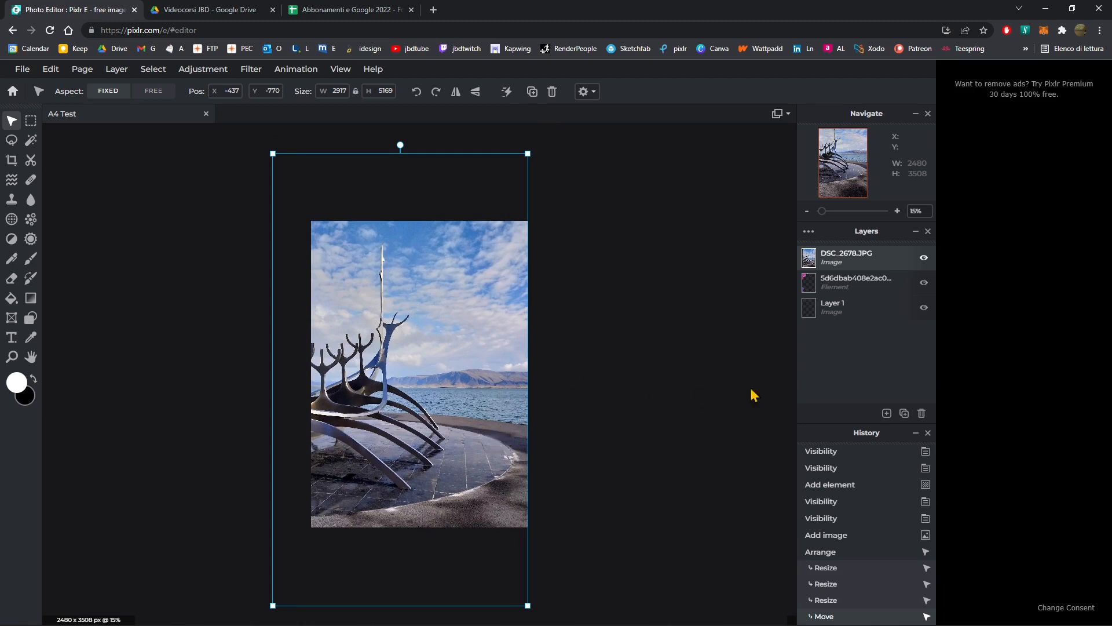
- Move the border element layer above the DSC_2678.JPG photo layer and deselect it
{"action": "left_click", "coordinate": [860, 289]}
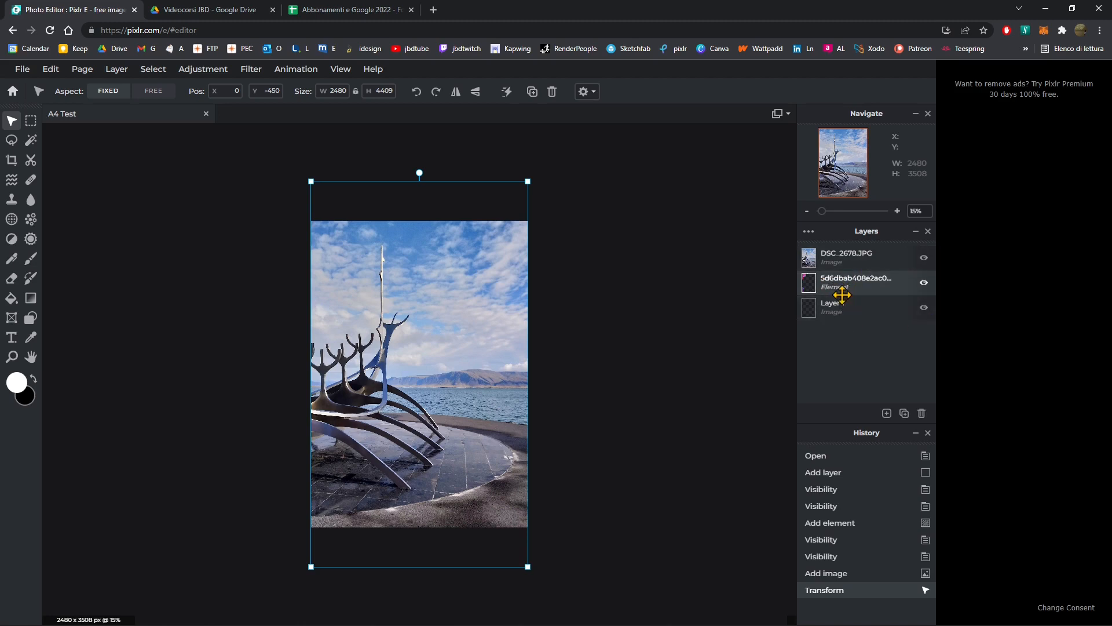
{"action": "left_click_drag", "start_coordinate": [840, 291], "coordinate": [841, 273]}
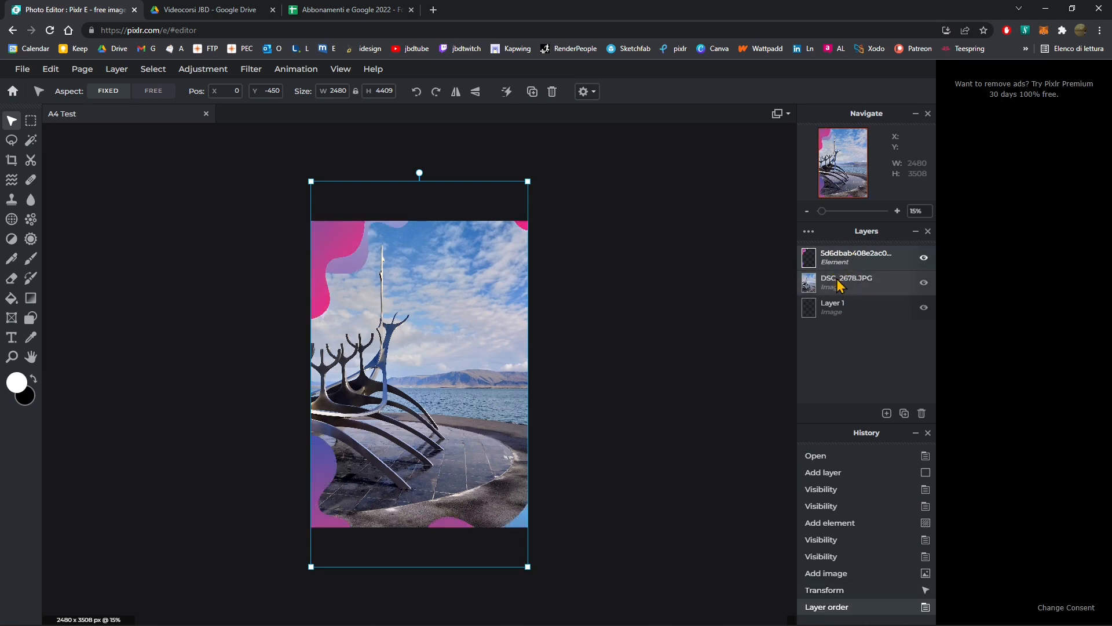
{"action": "scroll", "coordinate": [362, 426], "scroll_direction": "up", "scroll_amount": 1}
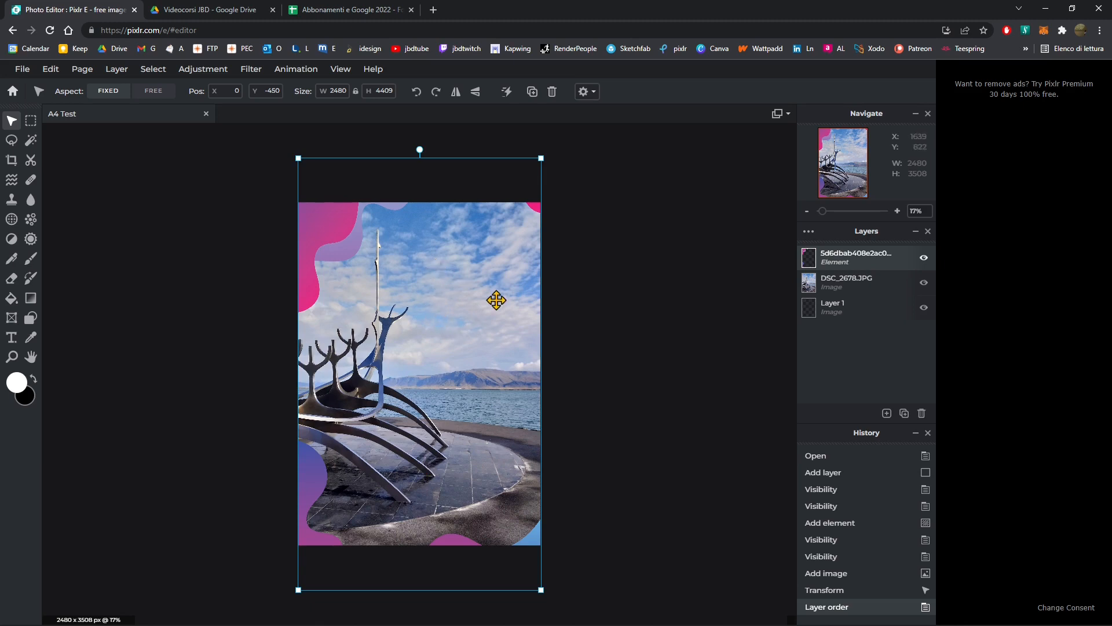
{"action": "left_click", "coordinate": [579, 310]}
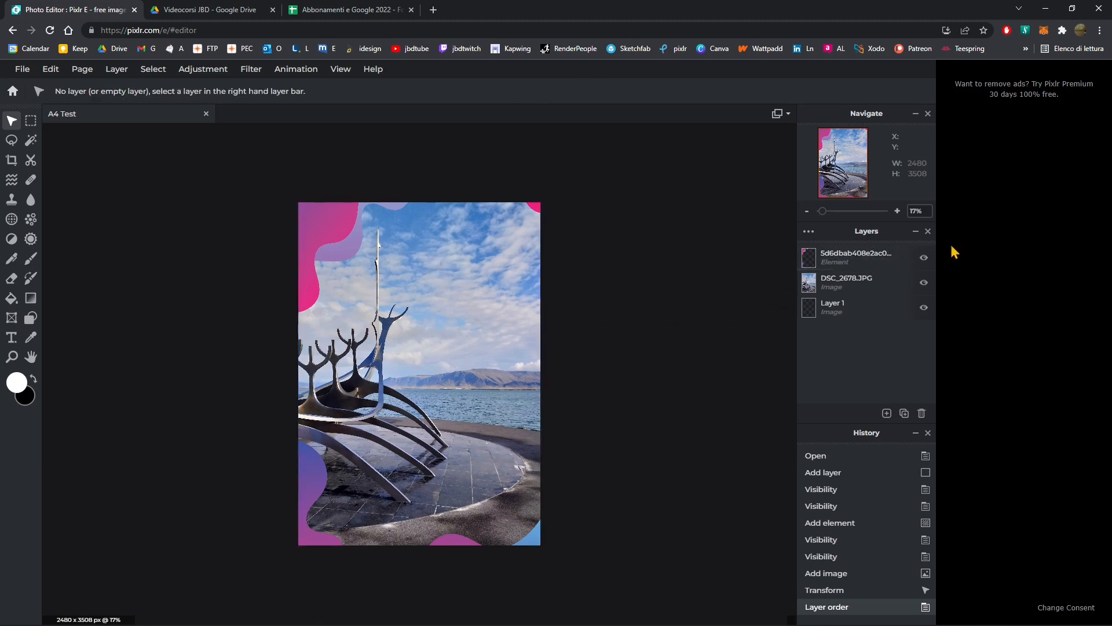
- Hide the border element layer and show it again twice to compare the page with and without the border
{"action": "left_click", "coordinate": [924, 257]}
{"action": "left_click", "coordinate": [924, 257]}
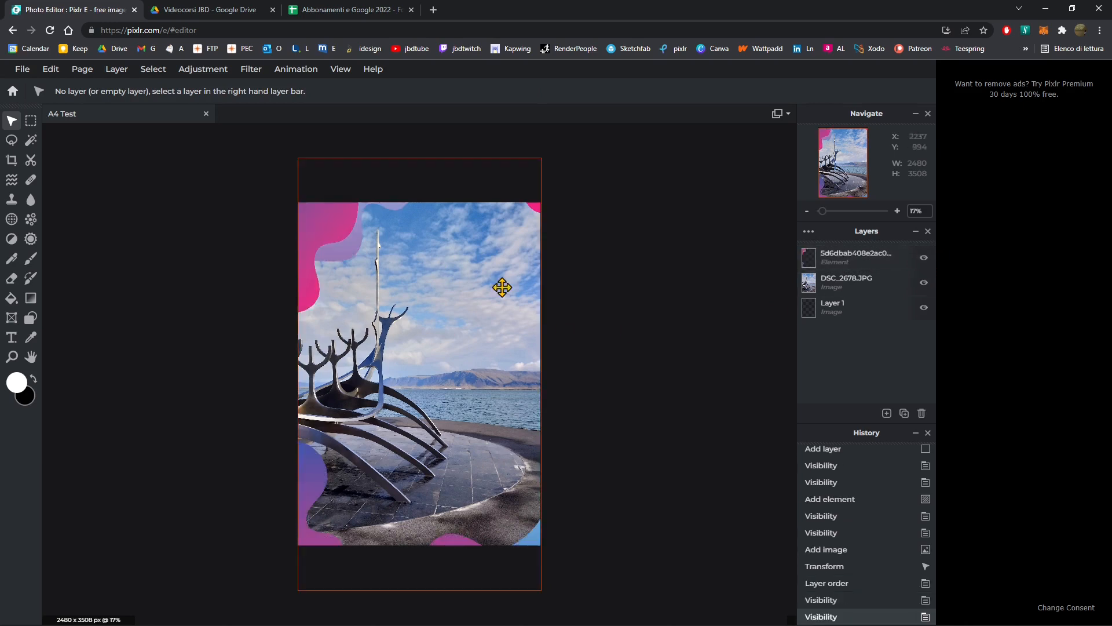
{"action": "left_click", "coordinate": [918, 260]}
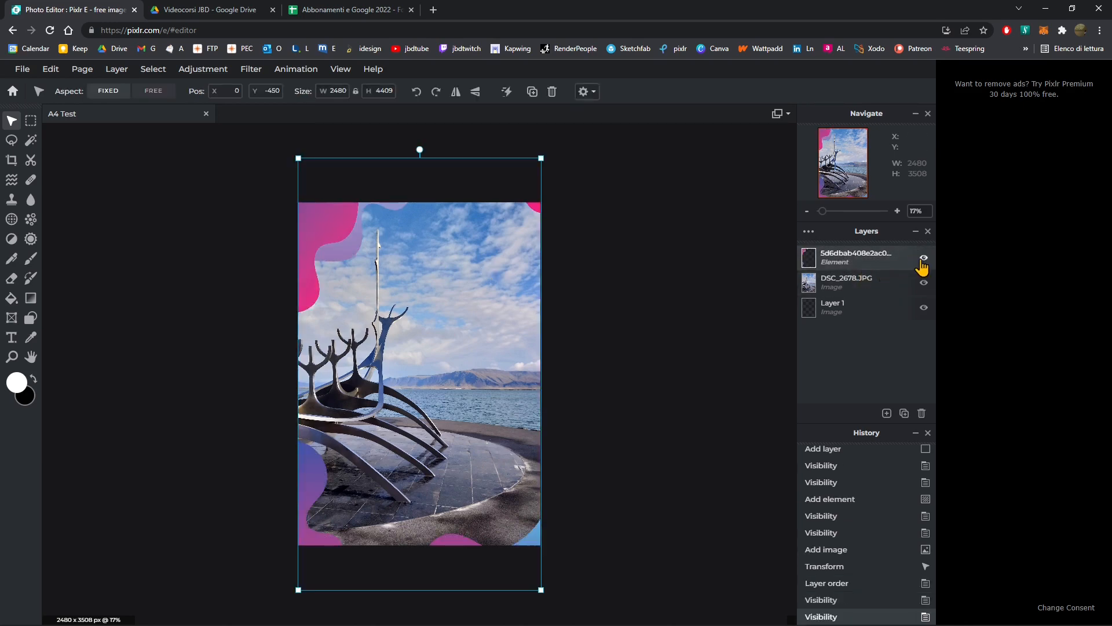
{"action": "left_click", "coordinate": [921, 260]}
{"action": "left_click", "coordinate": [924, 258]}
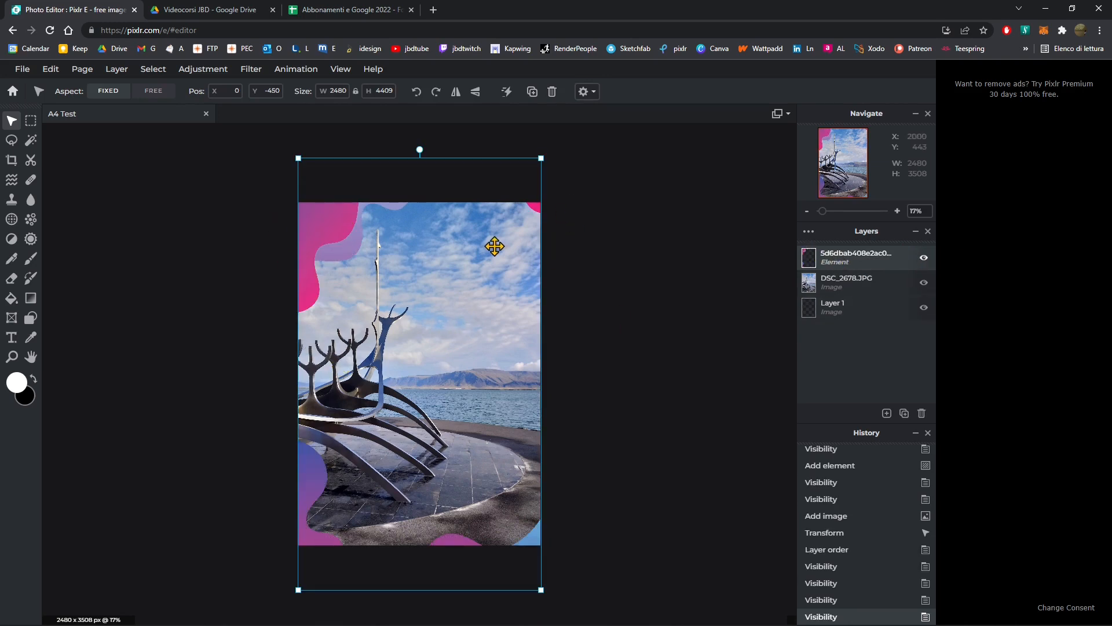
{"action": "left_click", "coordinate": [254, 202]}
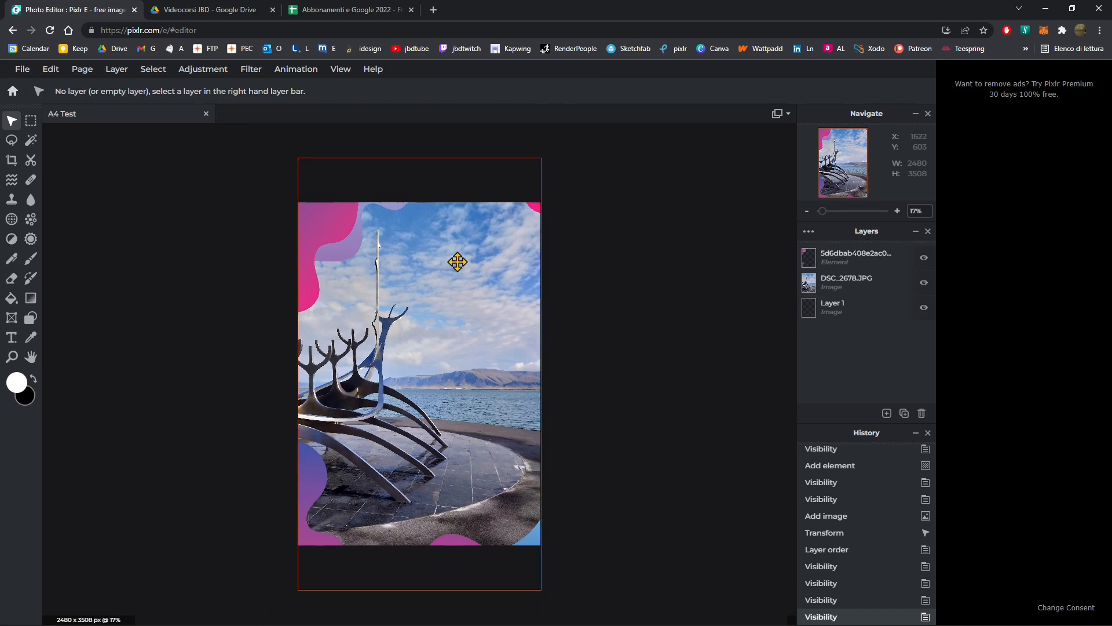
{"action": "scroll", "coordinate": [406, 463], "scroll_direction": "up", "scroll_amount": 1}
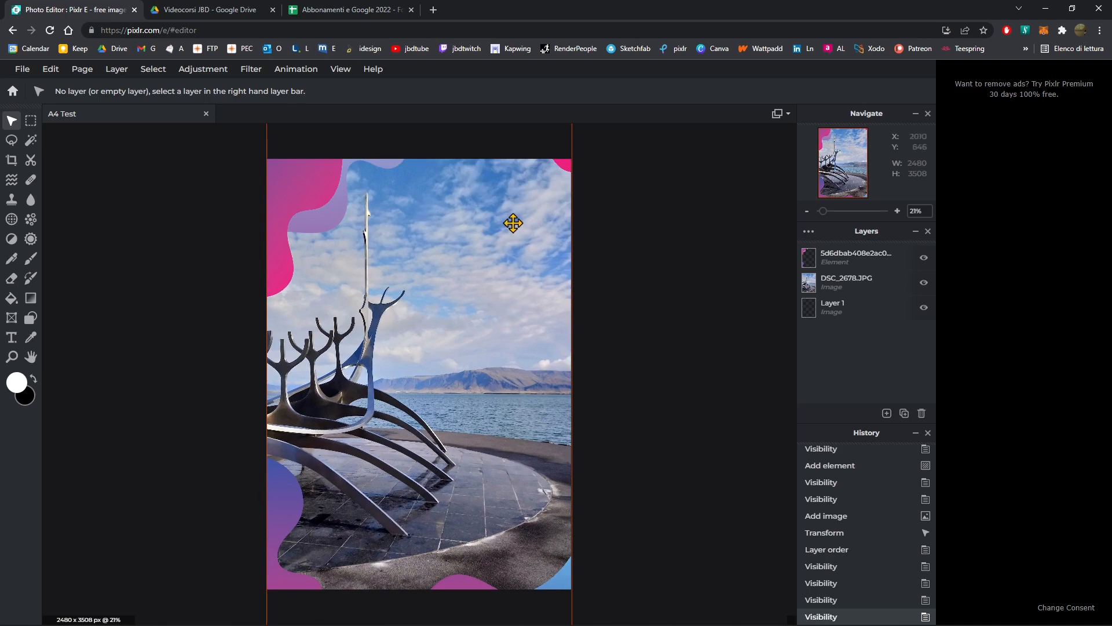
{"action": "scroll", "coordinate": [510, 223], "scroll_direction": "down", "scroll_amount": 1}
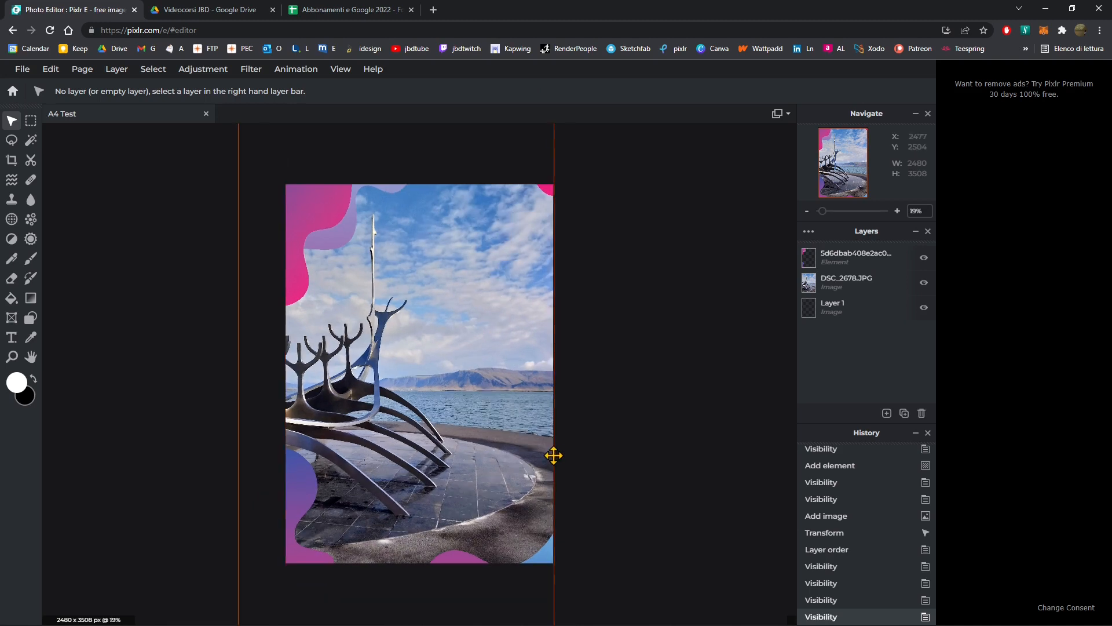
- Add the photo DSC_2765 from the Foto e Video folder as a new image layer directly above DSC_2678.JPG
{"action": "left_click", "coordinate": [889, 278]}
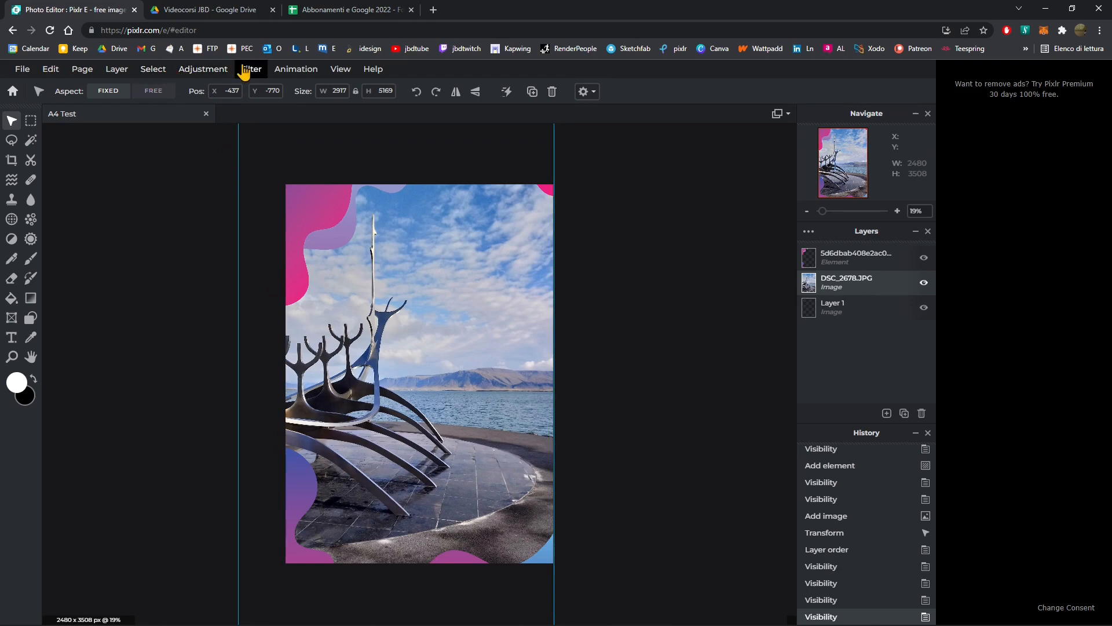
{"action": "left_click", "coordinate": [116, 70]}
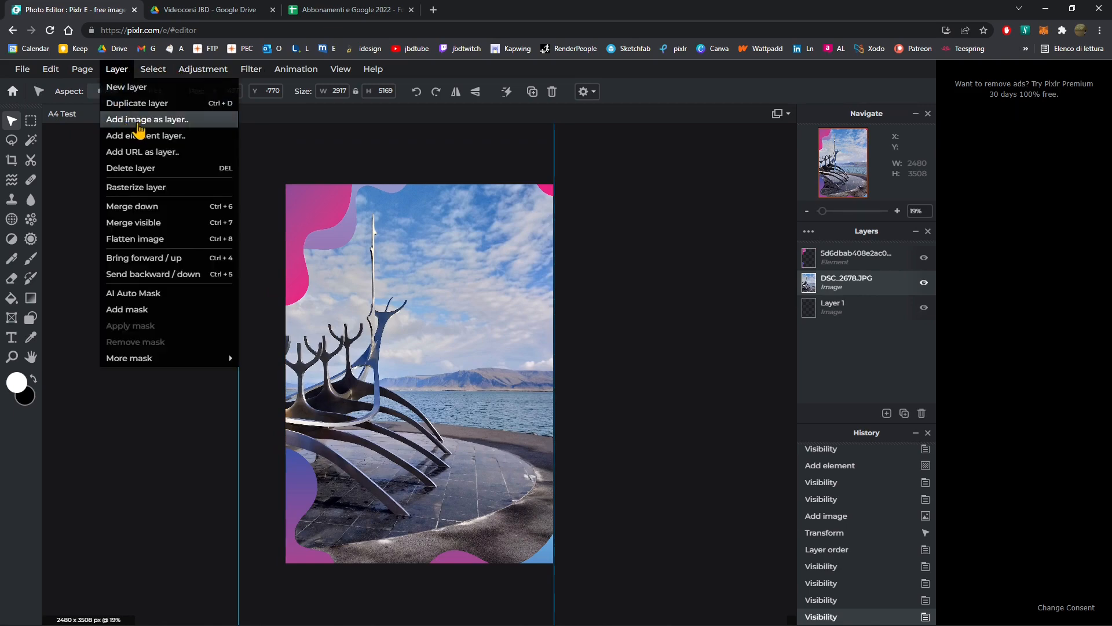
{"action": "left_click", "coordinate": [139, 122]}
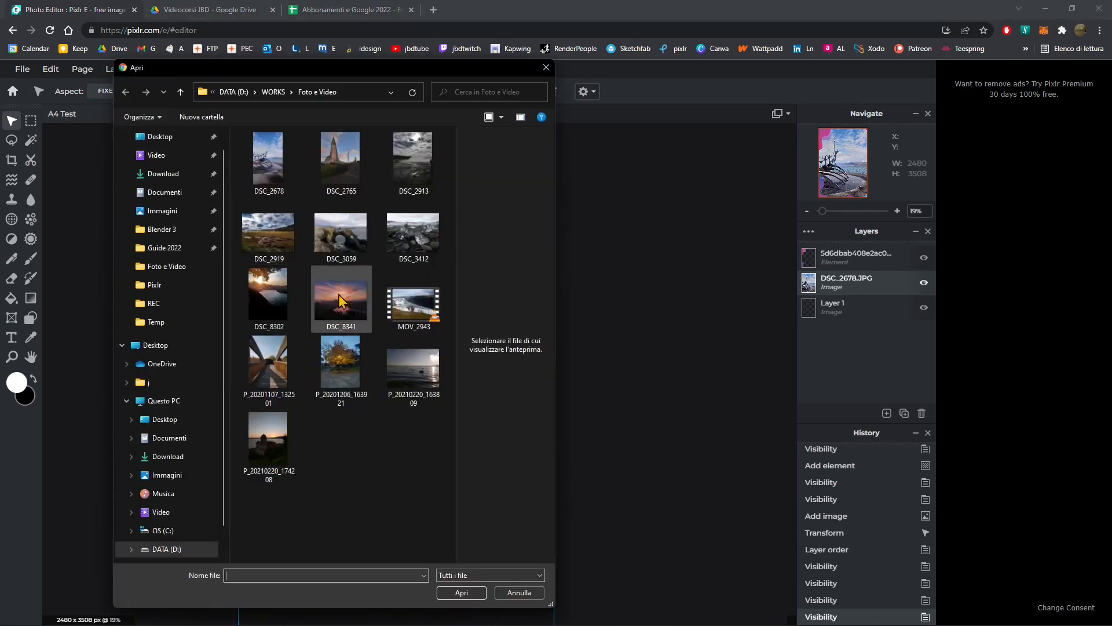
{"action": "left_click", "coordinate": [335, 184]}
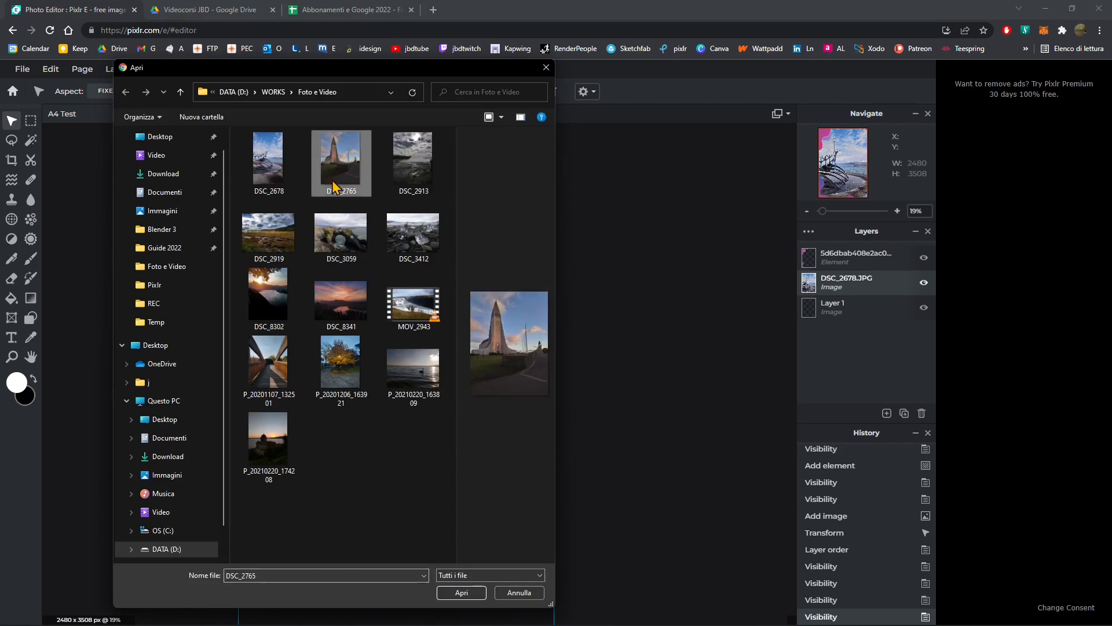
{"action": "left_click", "coordinate": [480, 594]}
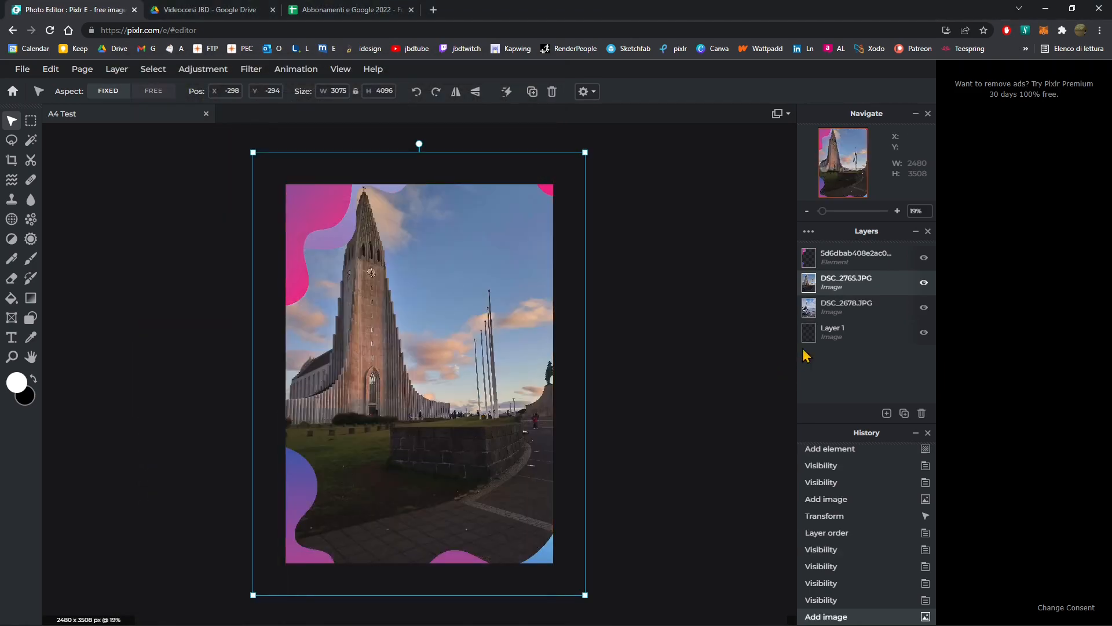
- Move the DSC_2765.JPG layer below the DSC_2678.JPG layer and leave it selected
{"action": "left_click_drag", "start_coordinate": [844, 276], "coordinate": [847, 313]}
{"action": "left_click", "coordinate": [845, 287]}
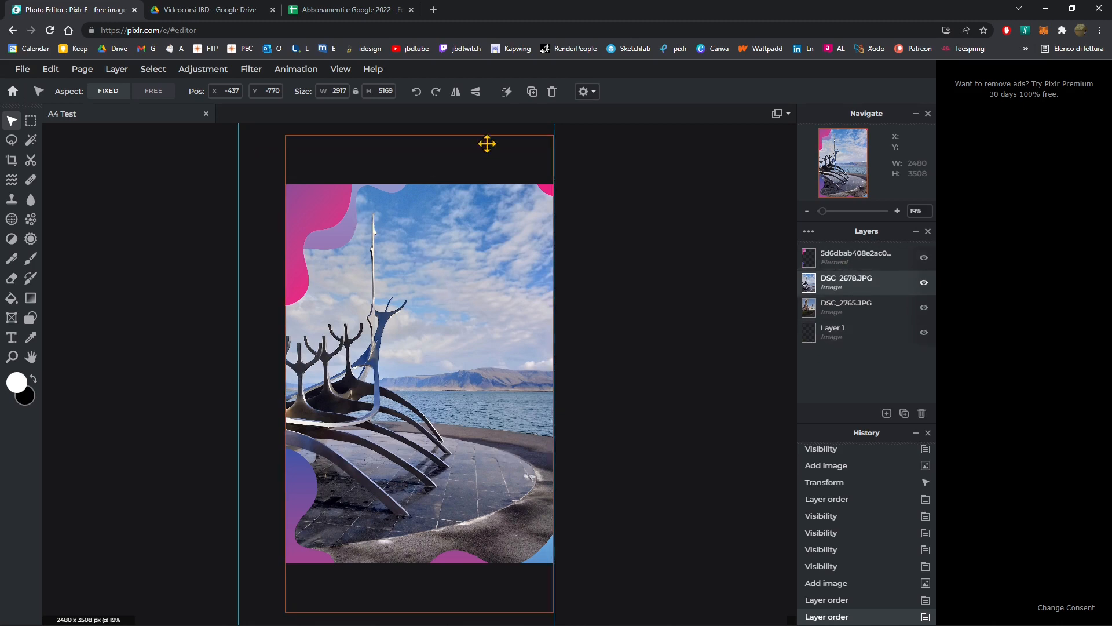
{"action": "left_click", "coordinate": [820, 319]}
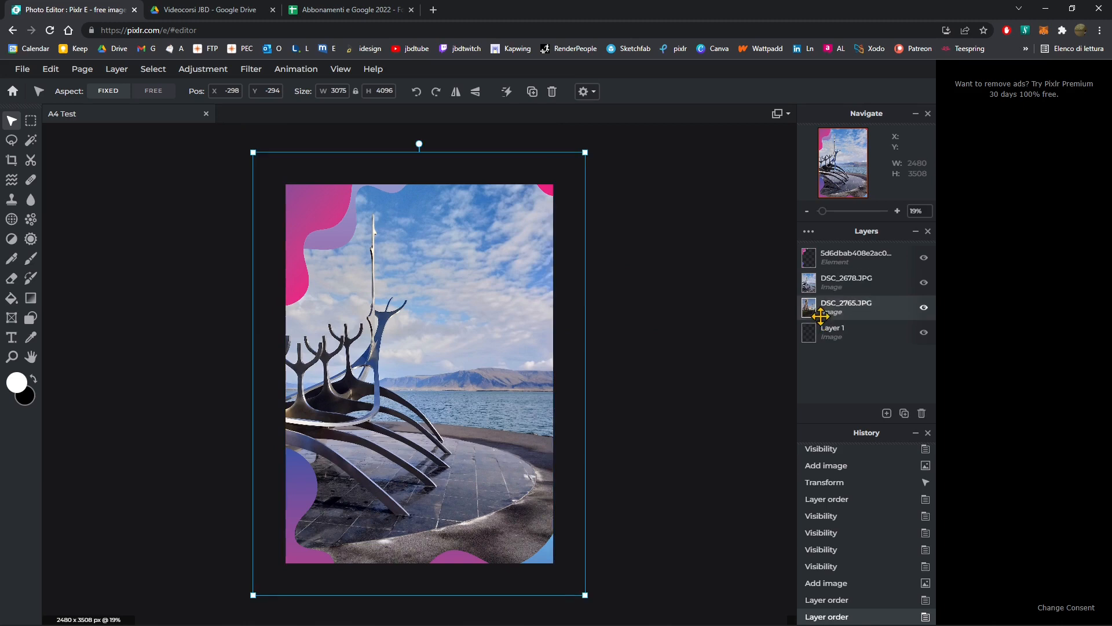
- Hide the DSC_2765.JPG layer and Layer 1, and make DSC_2678.JPG the active layer
{"action": "left_click", "coordinate": [924, 307]}
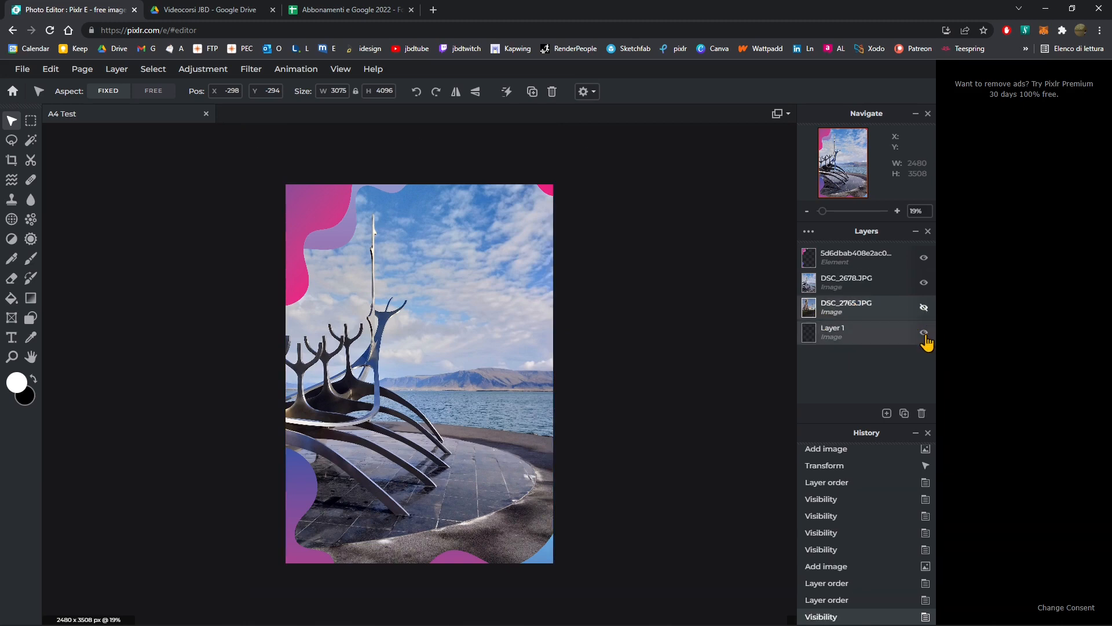
{"action": "left_click", "coordinate": [925, 333]}
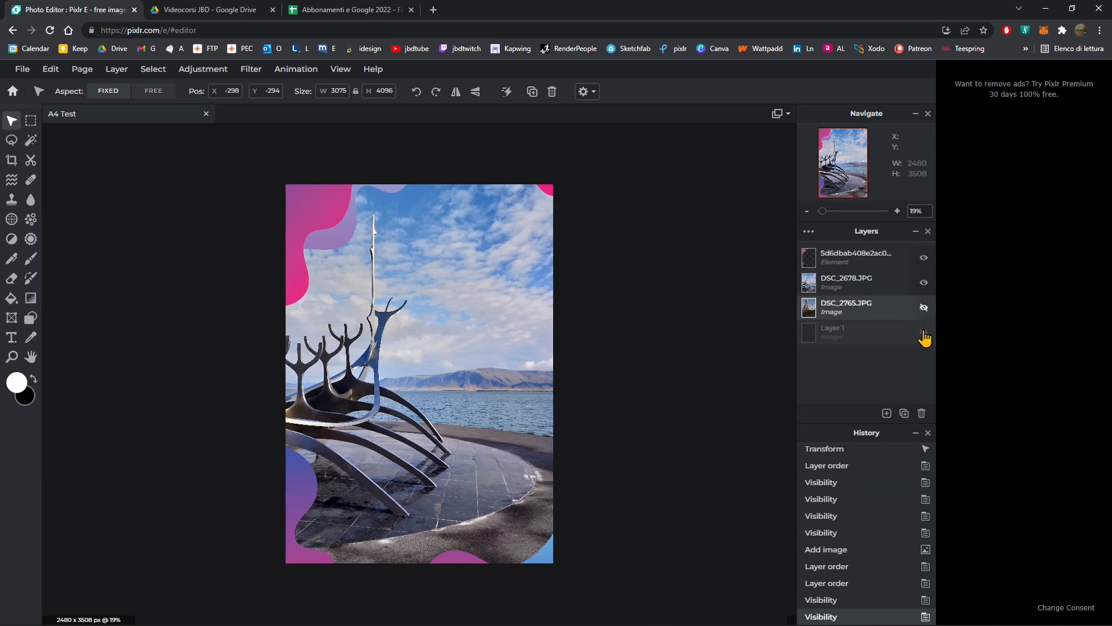
{"action": "left_click", "coordinate": [858, 287]}
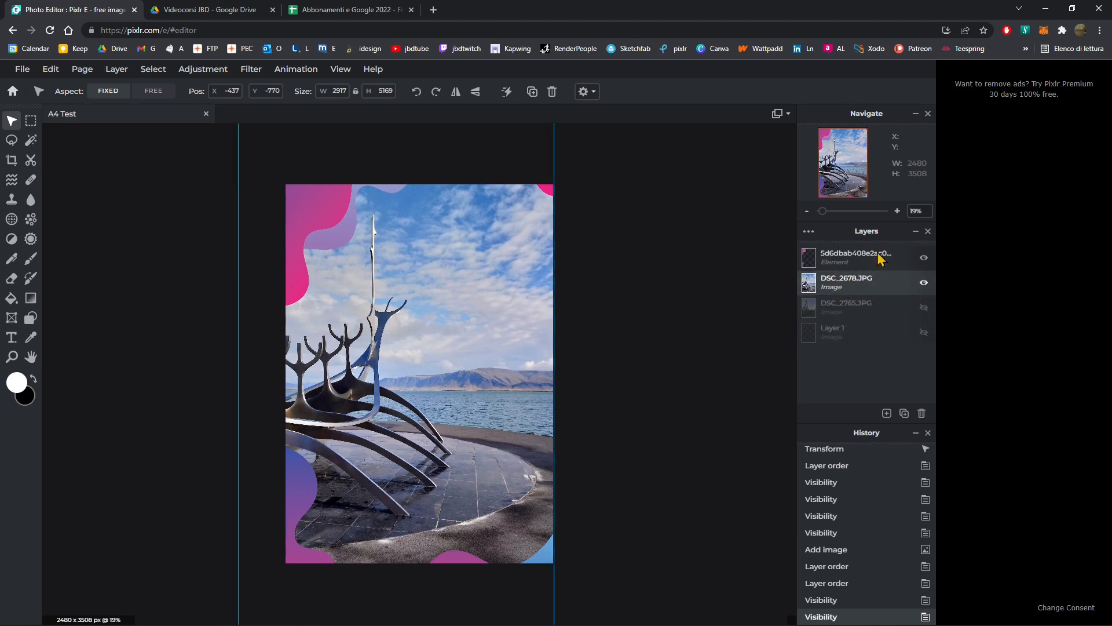
{"action": "scroll", "coordinate": [402, 400], "scroll_direction": "down", "scroll_amount": 2}
{"action": "scroll", "coordinate": [404, 400], "scroll_direction": "up", "scroll_amount": 1}
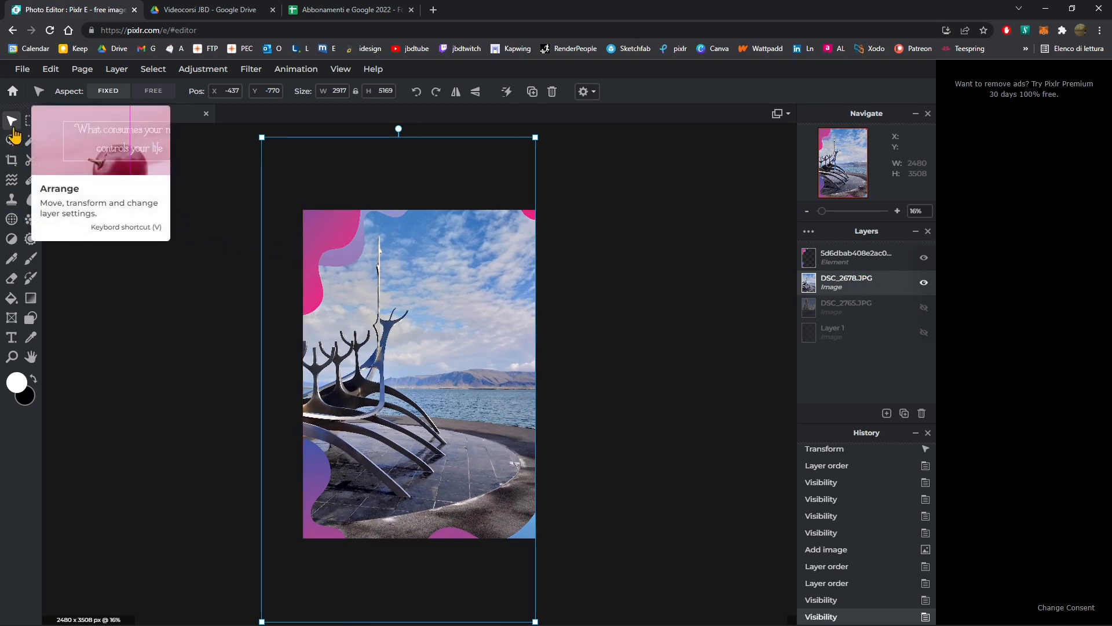
- Select part of the sky with a square marquee about 547 px wide, replacing it with a circular one about 1108 px across
{"action": "left_click", "coordinate": [29, 129]}
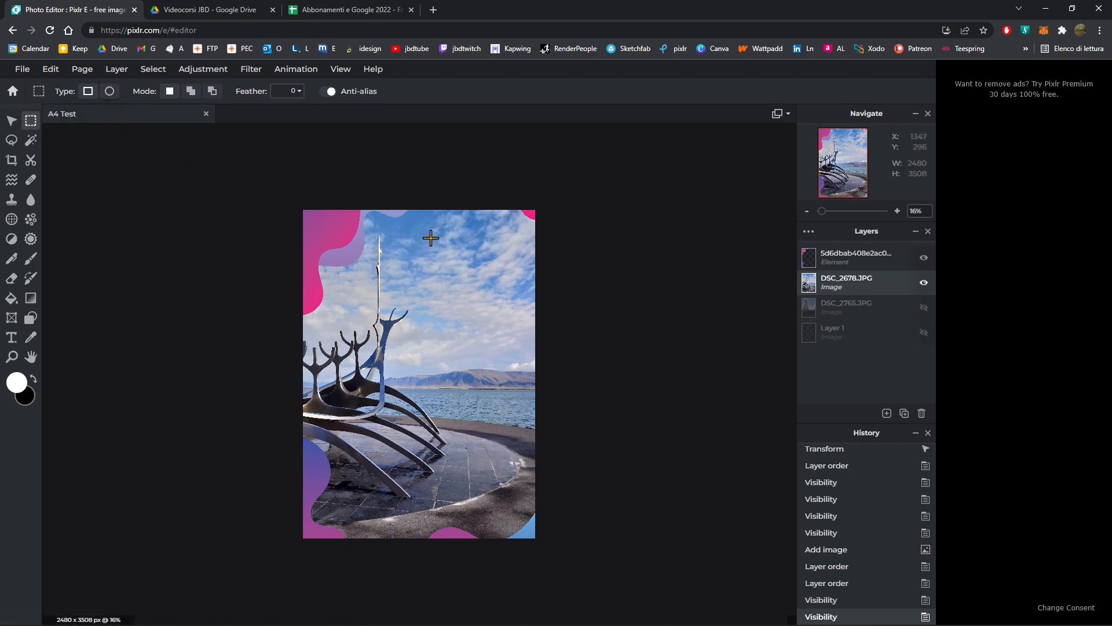
{"action": "left_click_drag", "start_coordinate": [430, 237], "coordinate": [484, 381]}
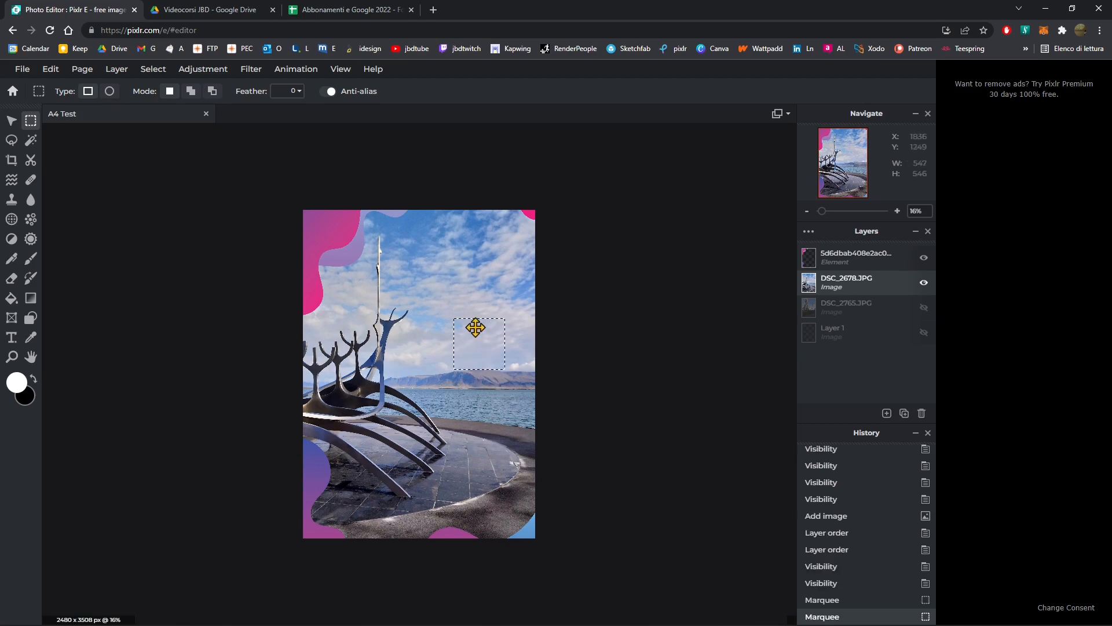
{"action": "left_click", "coordinate": [110, 90]}
{"action": "left_click_drag", "start_coordinate": [414, 234], "coordinate": [448, 378]}
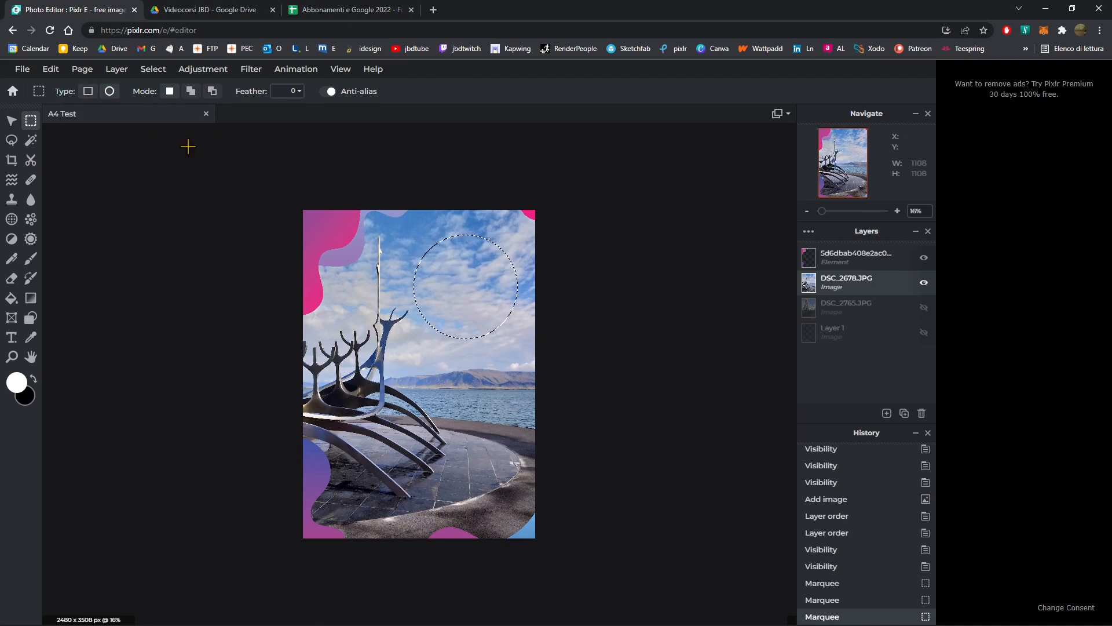
- Redraw the elliptical marquee until it is about 533 x 1002 px and move the selection over the sky on the photo's right side
{"action": "left_click", "coordinate": [453, 227]}
{"action": "left_click_drag", "start_coordinate": [453, 228], "coordinate": [523, 325]}
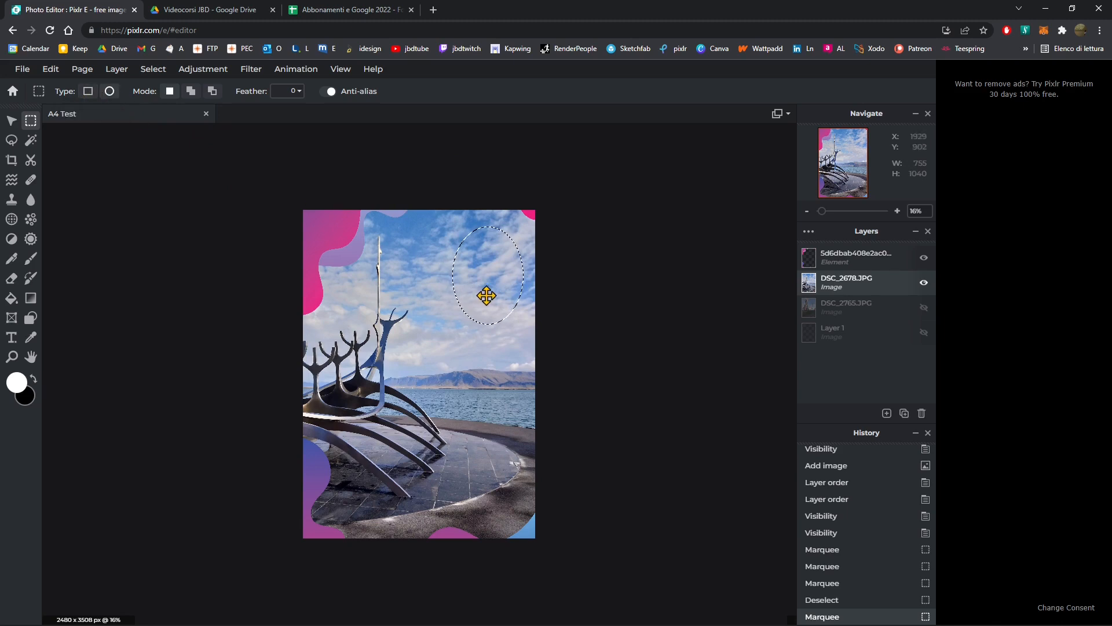
{"action": "left_click_drag", "start_coordinate": [479, 297], "coordinate": [479, 307]}
{"action": "left_click_drag", "start_coordinate": [473, 345], "coordinate": [499, 361]}
{"action": "left_click_drag", "start_coordinate": [475, 289], "coordinate": [492, 330]}
{"action": "left_click_drag", "start_coordinate": [468, 325], "coordinate": [474, 284]}
{"action": "left_click_drag", "start_coordinate": [476, 222], "coordinate": [503, 324]}
{"action": "mouse_move", "coordinate": [509, 336]}
{"action": "left_mouse_down"}
{"action": "mouse_move", "coordinate": [459, 241]}
{"action": "mouse_move", "coordinate": [400, 250]}
{"action": "mouse_move", "coordinate": [484, 282]}
{"action": "left_mouse_up"}
{"action": "left_click_drag", "start_coordinate": [490, 329], "coordinate": [451, 353]}
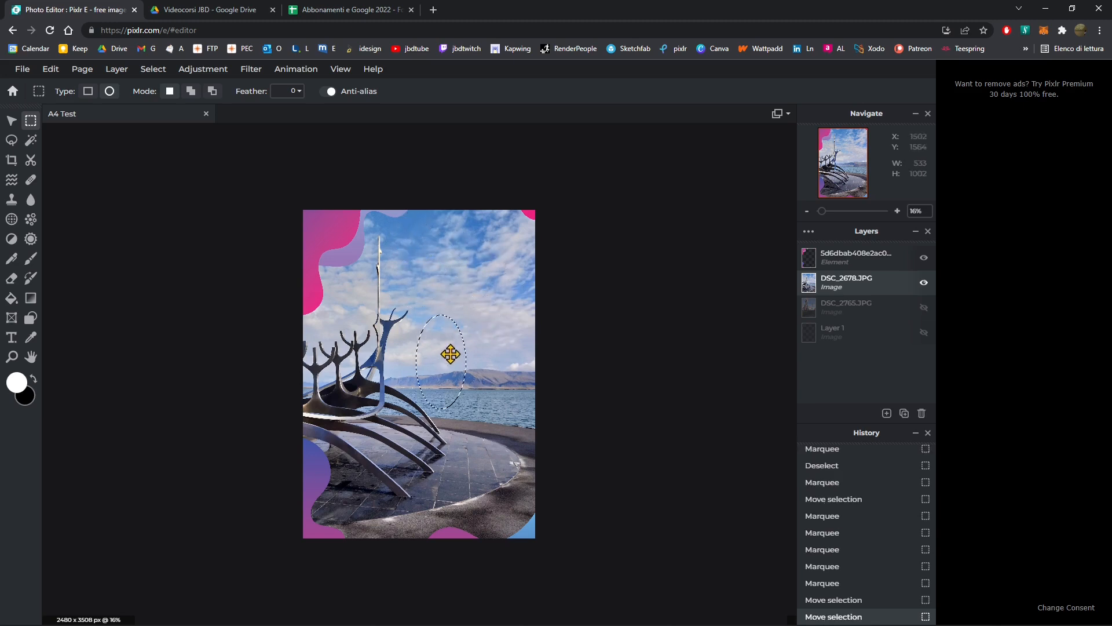
{"action": "left_click", "coordinate": [487, 288]}
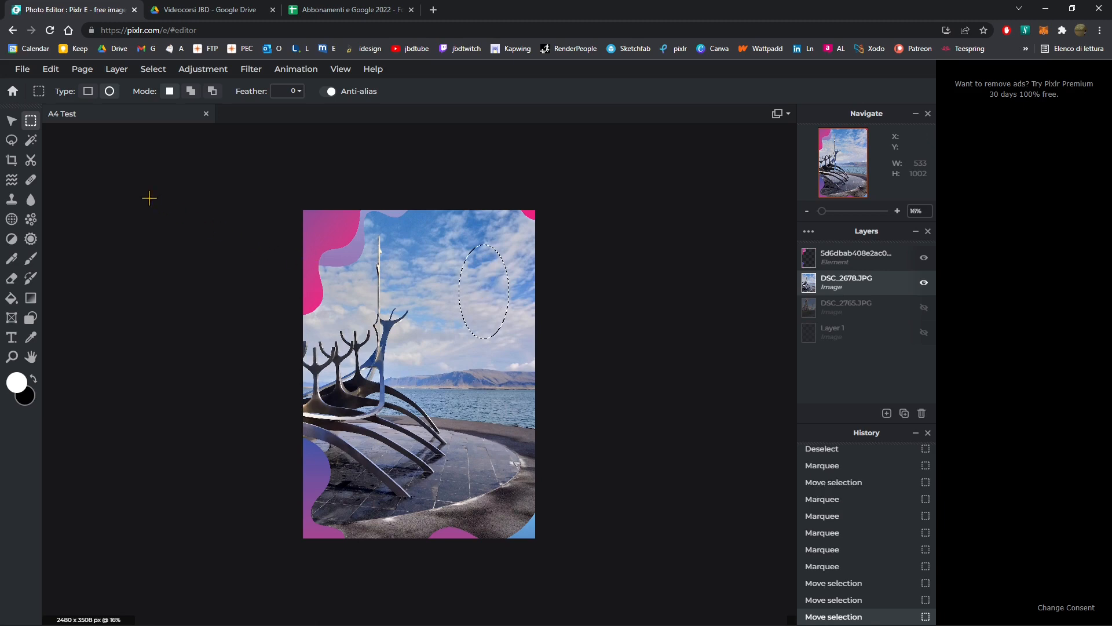
- Shift the selected ellipse of sky up and to the right with the Arrange tool, delete its pixels and drop the selection
{"action": "left_click", "coordinate": [12, 122]}
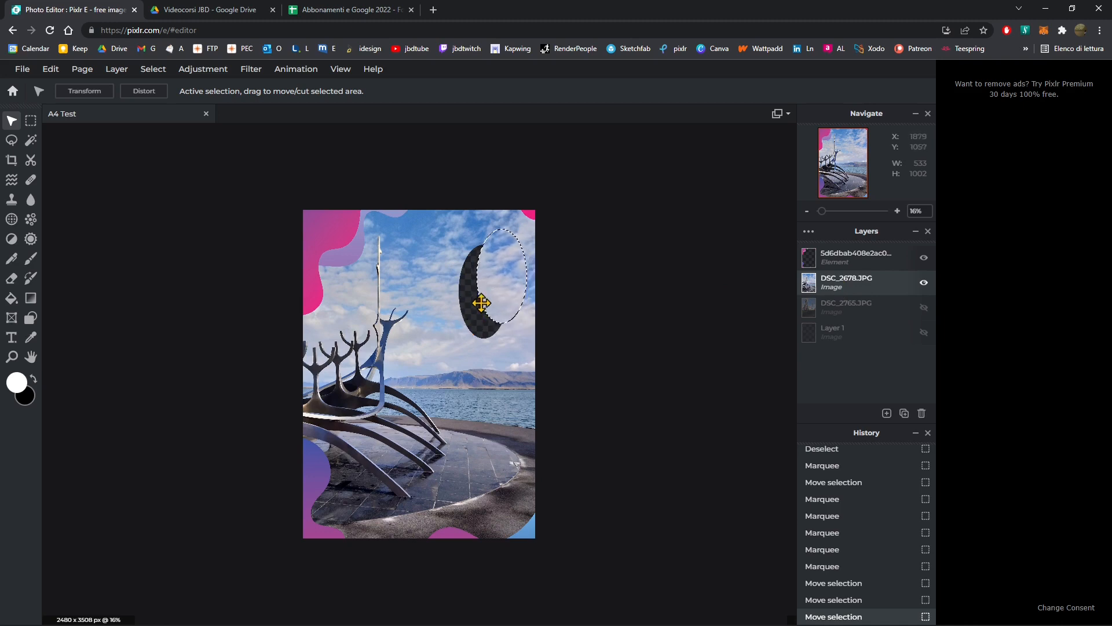
{"action": "left_click", "coordinate": [31, 121]}
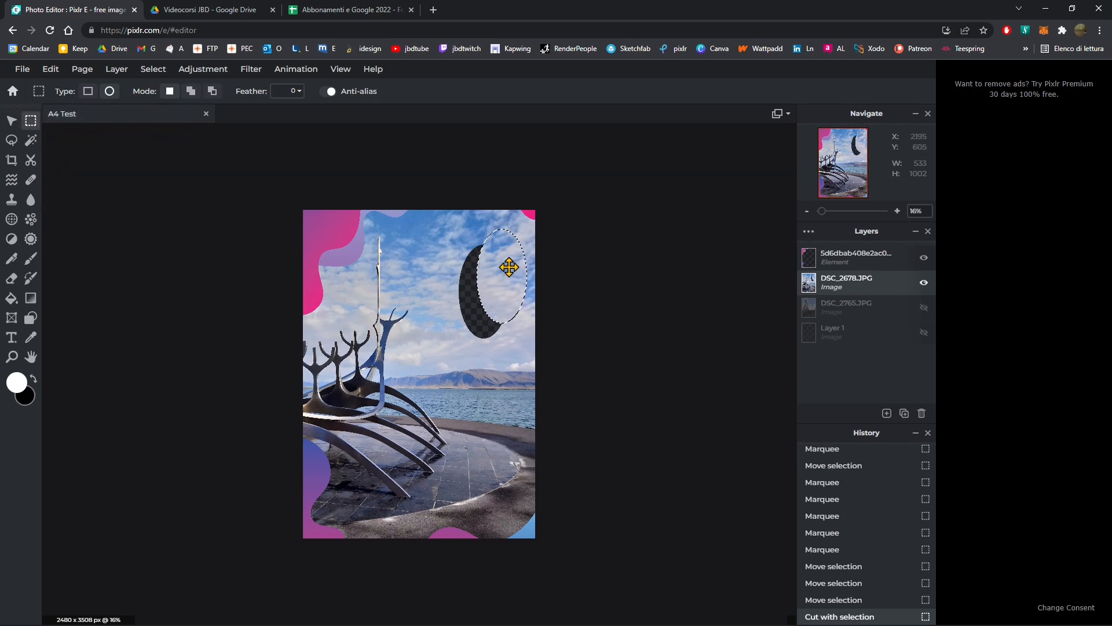
{"action": "key", "text": "Delete"}
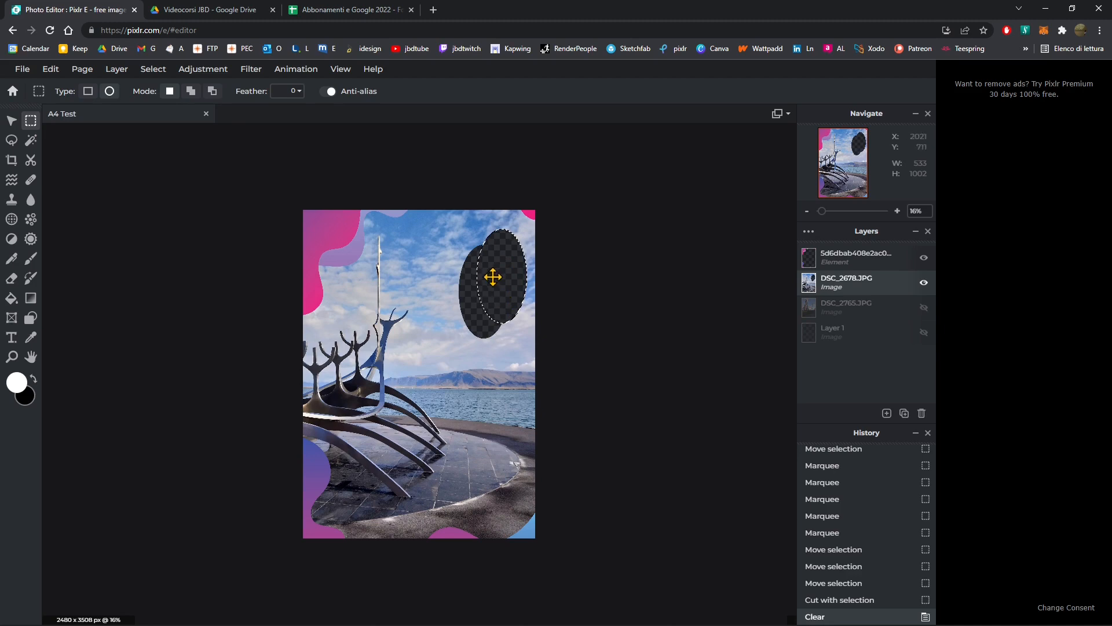
{"action": "left_click", "coordinate": [469, 254]}
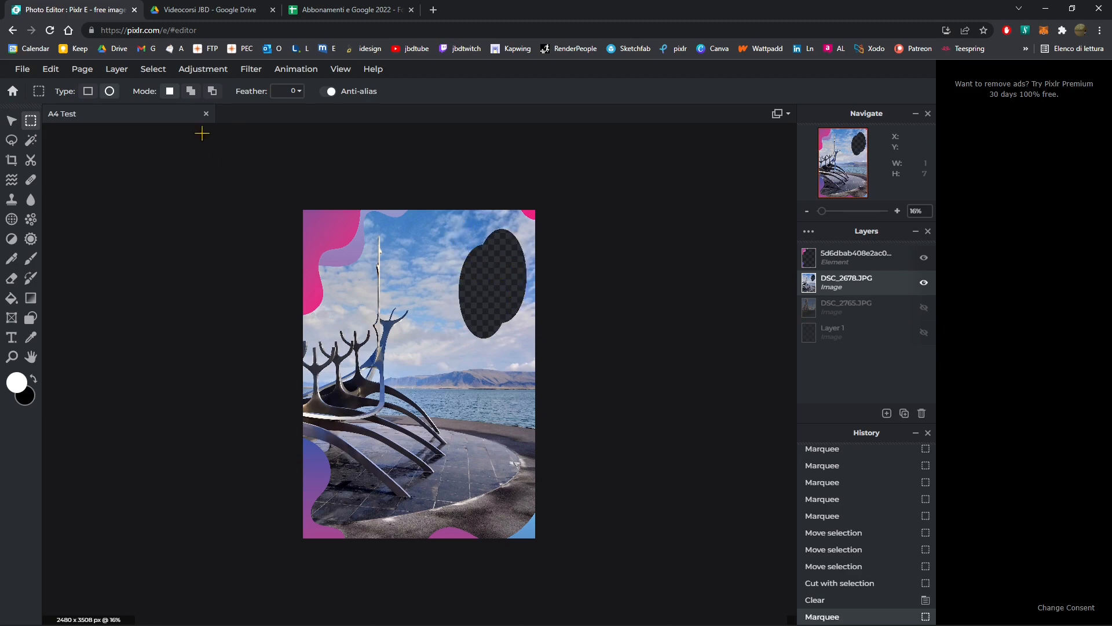
- Set the marquee to add mode and combine overlapping ellipses into a selection about 786 x 792 px at the photo's upper-right corner
{"action": "left_click", "coordinate": [190, 97]}
{"action": "left_click_drag", "start_coordinate": [468, 220], "coordinate": [498, 267]}
{"action": "left_click_drag", "start_coordinate": [479, 207], "coordinate": [504, 239]}
{"action": "left_click_drag", "start_coordinate": [490, 170], "coordinate": [533, 251]}
{"action": "left_click_drag", "start_coordinate": [507, 186], "coordinate": [557, 233]}
{"action": "left_click_drag", "start_coordinate": [479, 254], "coordinate": [484, 292]}
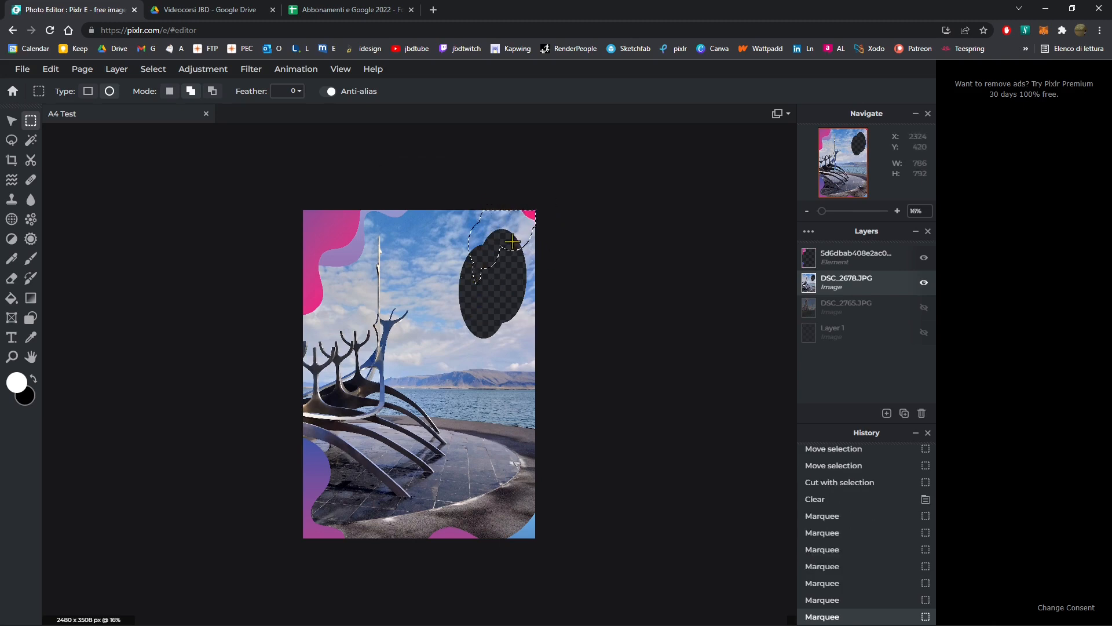
- Extend the selection down the photo's right edge with further overlapping ellipses to about 786 x 3097 px
{"action": "left_click_drag", "start_coordinate": [507, 238], "coordinate": [550, 248]}
{"action": "left_click_drag", "start_coordinate": [478, 289], "coordinate": [531, 354]}
{"action": "left_click_drag", "start_coordinate": [513, 278], "coordinate": [558, 402]}
{"action": "left_click_drag", "start_coordinate": [492, 337], "coordinate": [520, 489]}
{"action": "left_click_drag", "start_coordinate": [471, 430], "coordinate": [573, 499]}
{"action": "left_click_drag", "start_coordinate": [508, 436], "coordinate": [551, 470]}
{"action": "left_click_drag", "start_coordinate": [495, 356], "coordinate": [528, 426]}
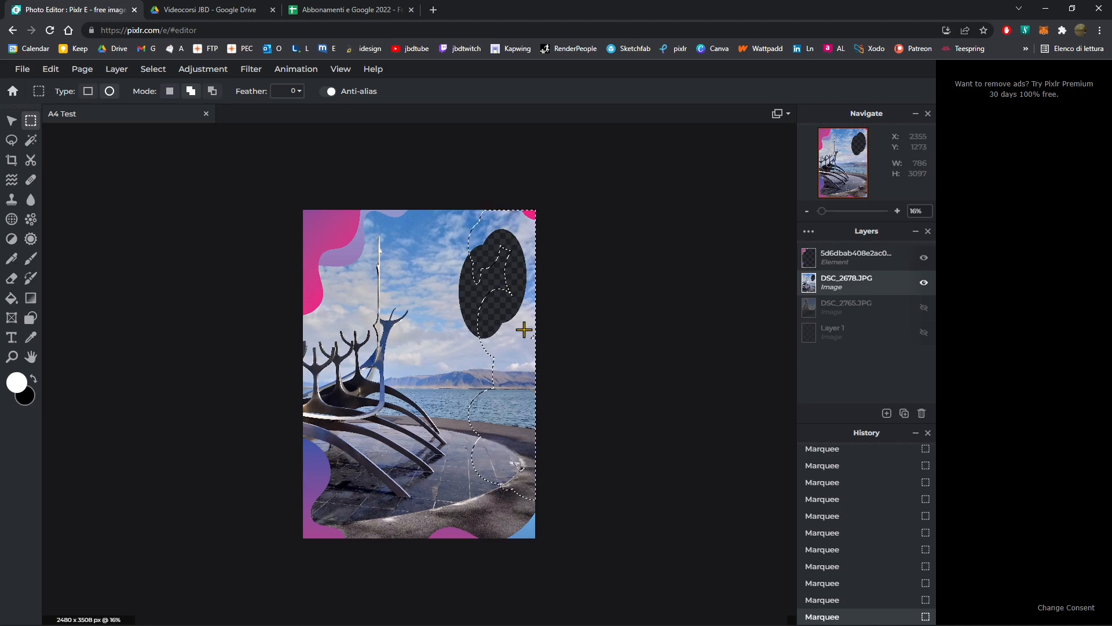
- Delete the selected area along the photo's right edge, including the leftover bits covered by added ellipses, and deselect
{"action": "key", "text": "Delete"}
{"action": "left_click_drag", "start_coordinate": [523, 391], "coordinate": [526, 394]}
{"action": "left_click_drag", "start_coordinate": [514, 301], "coordinate": [556, 494]}
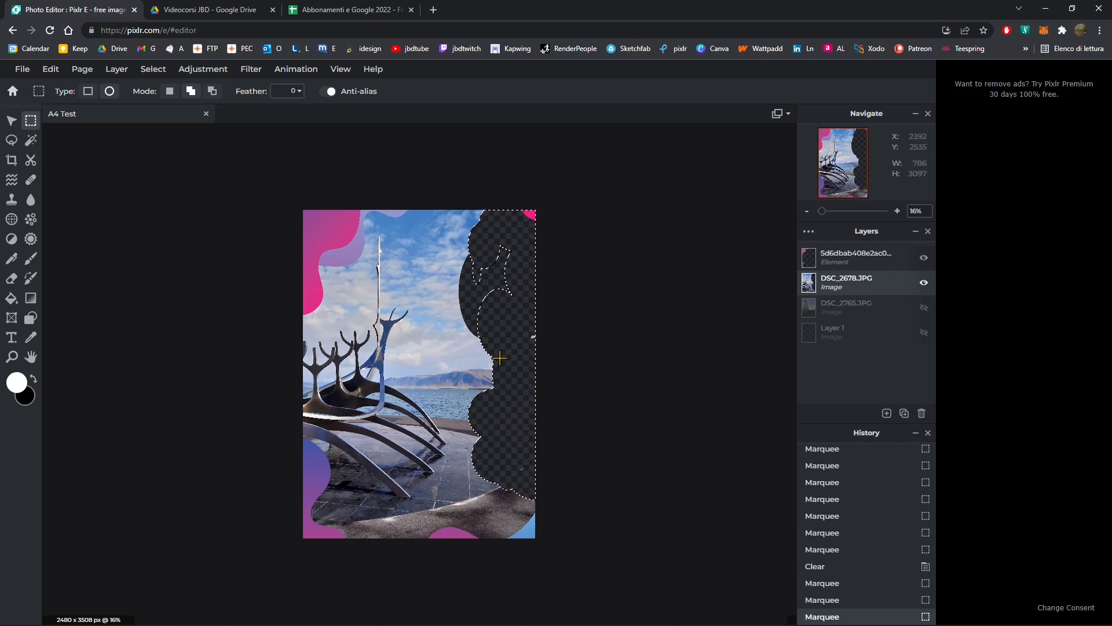
{"action": "key", "text": "Delete"}
{"action": "key", "text": "ctrl+d"}
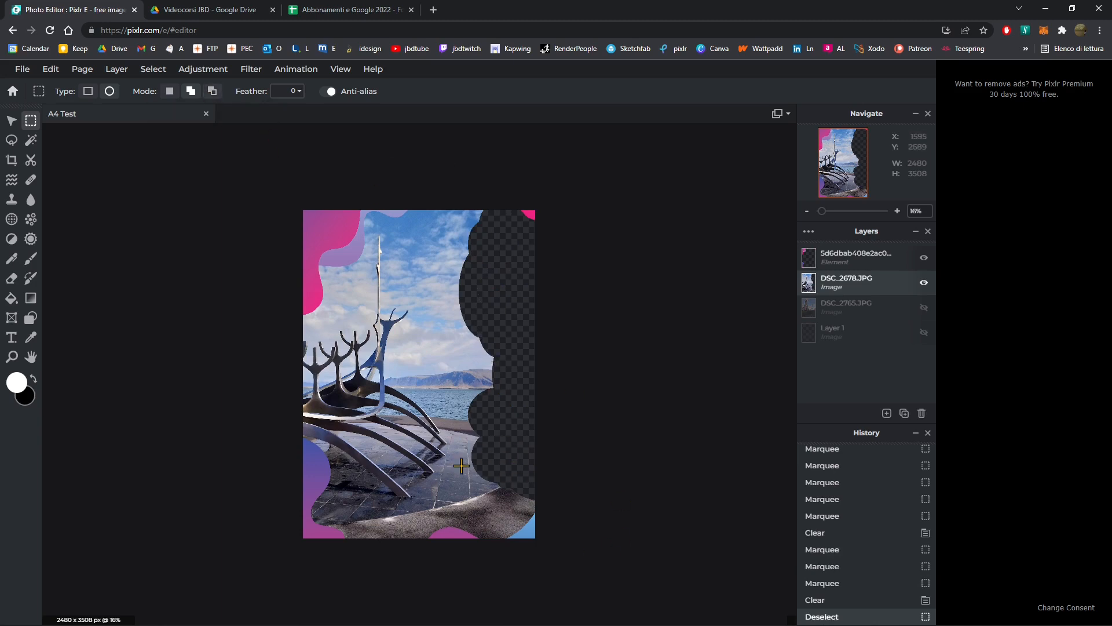
- Delete an elliptical selection of about 885 x 819 px at the photo's lower-right corner, minus a subtracted ellipse, and deselect
{"action": "left_click_drag", "start_coordinate": [454, 463], "coordinate": [585, 580]}
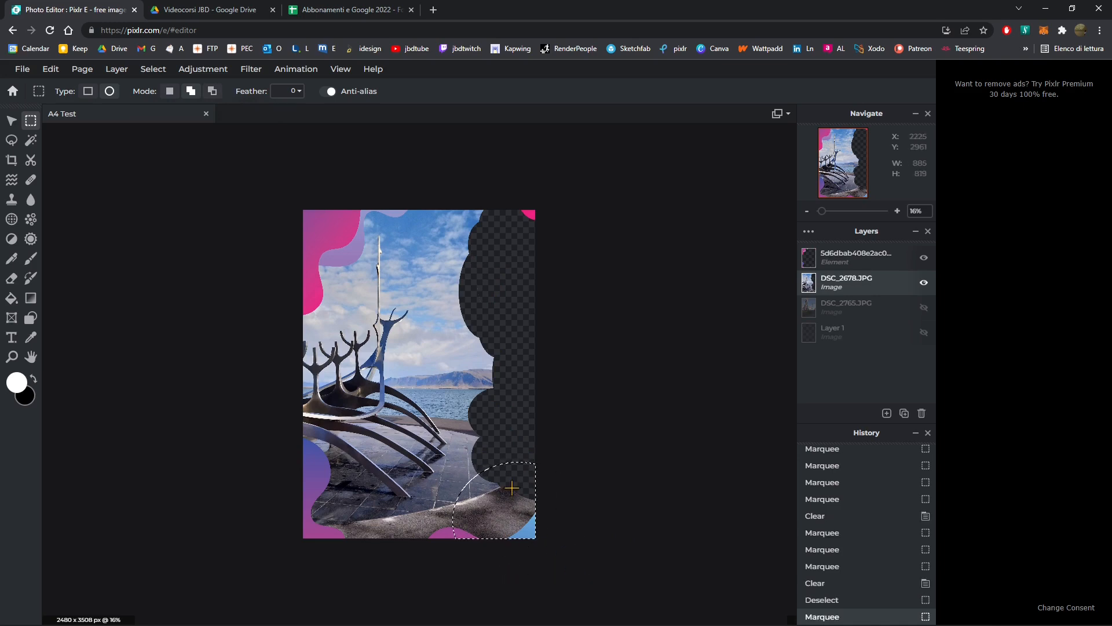
{"action": "left_click", "coordinate": [212, 92]}
{"action": "left_click_drag", "start_coordinate": [507, 492], "coordinate": [423, 529]}
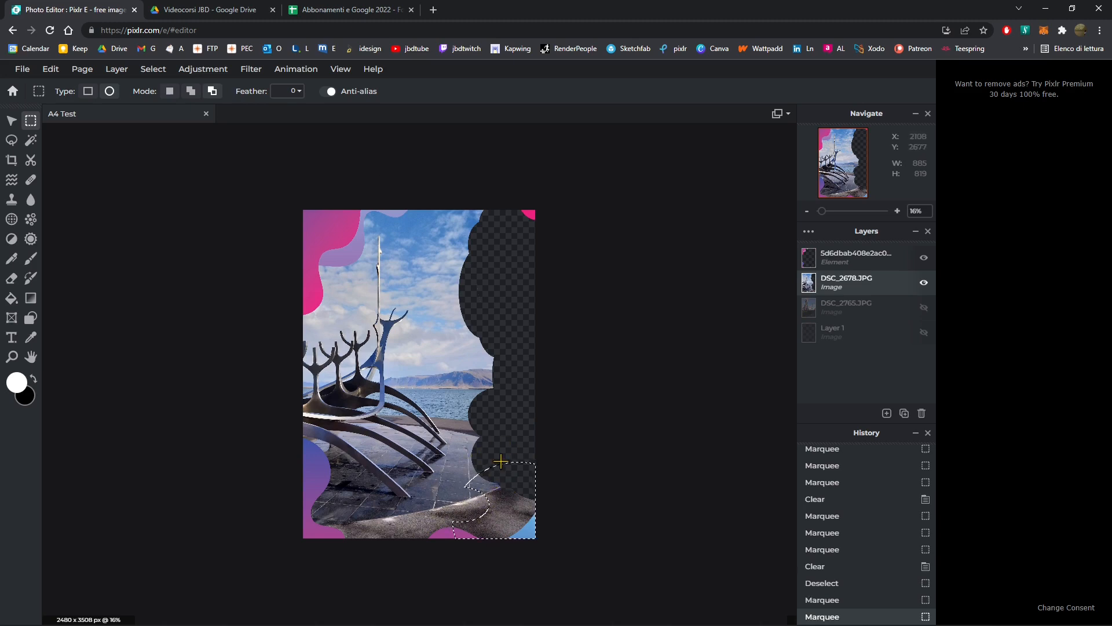
{"action": "key", "text": "Delete"}
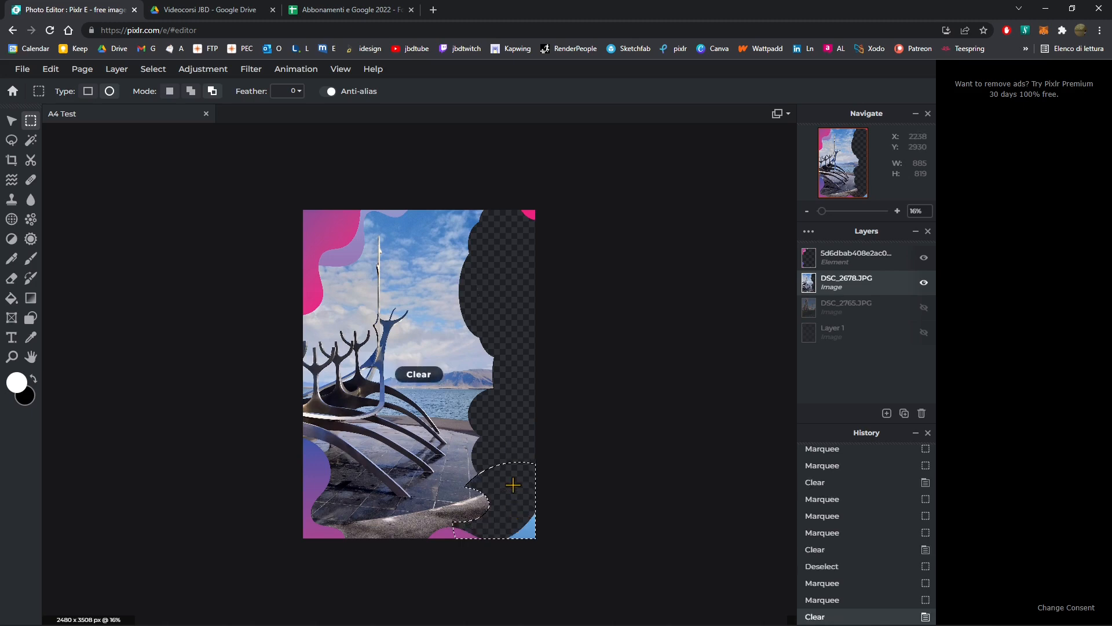
{"action": "key", "text": "ctrl+d"}
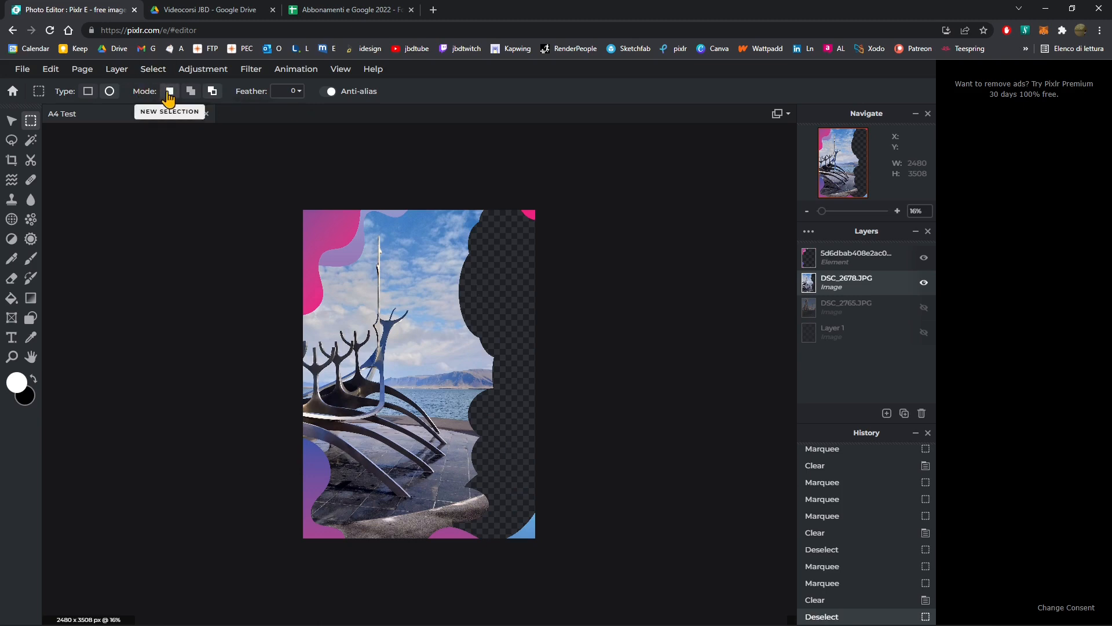
- Set the marquee feather to 100 and add overlapping ellipses along the upper cut edge of DSC_2678.JPG, about 684 x 1539 px
{"action": "left_click", "coordinate": [303, 92]}
{"action": "left_click_drag", "start_coordinate": [210, 115], "coordinate": [316, 110]}
{"action": "left_click", "coordinate": [414, 93]}
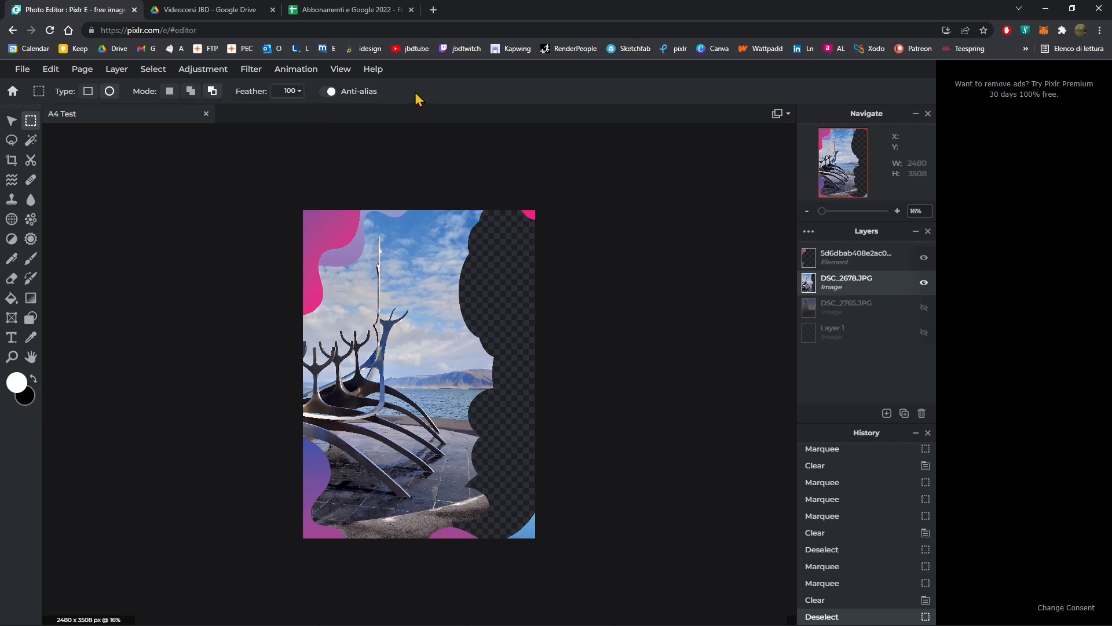
{"action": "scroll", "coordinate": [524, 354], "scroll_direction": "up", "scroll_amount": 1}
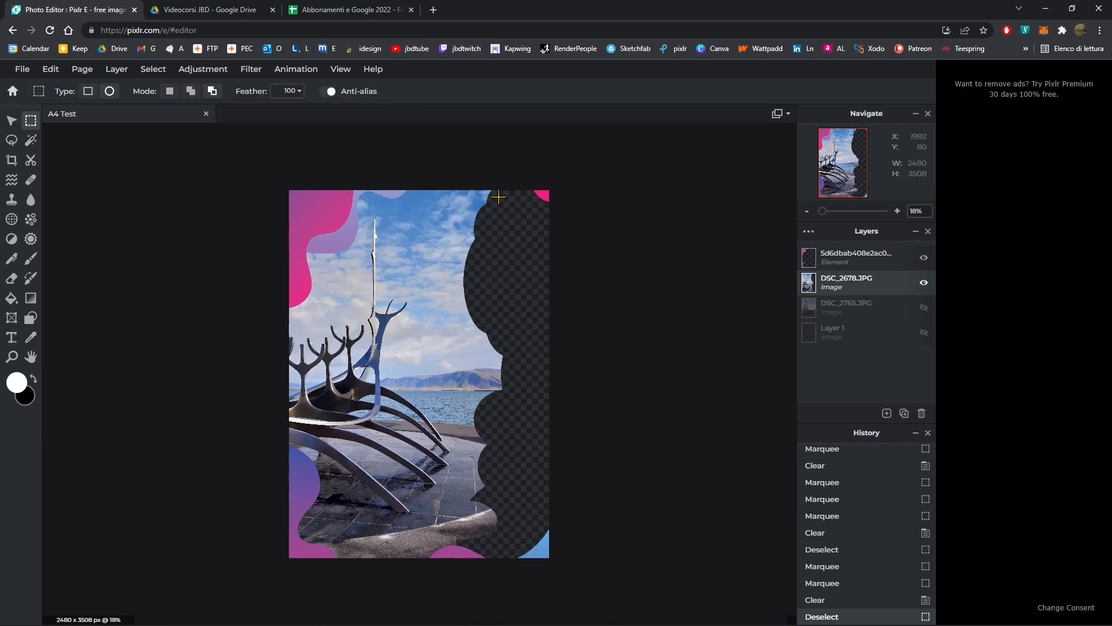
{"action": "left_click_drag", "start_coordinate": [501, 185], "coordinate": [471, 267]}
{"action": "left_click", "coordinate": [189, 95]}
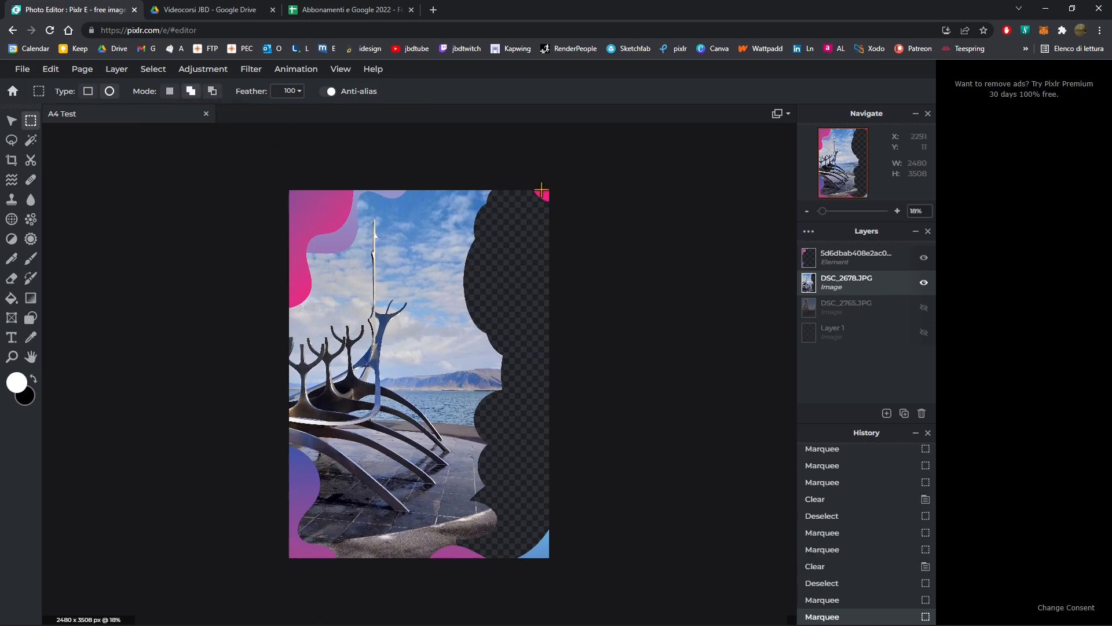
{"action": "left_click_drag", "start_coordinate": [502, 179], "coordinate": [451, 315]}
{"action": "left_click_drag", "start_coordinate": [521, 282], "coordinate": [474, 352]}
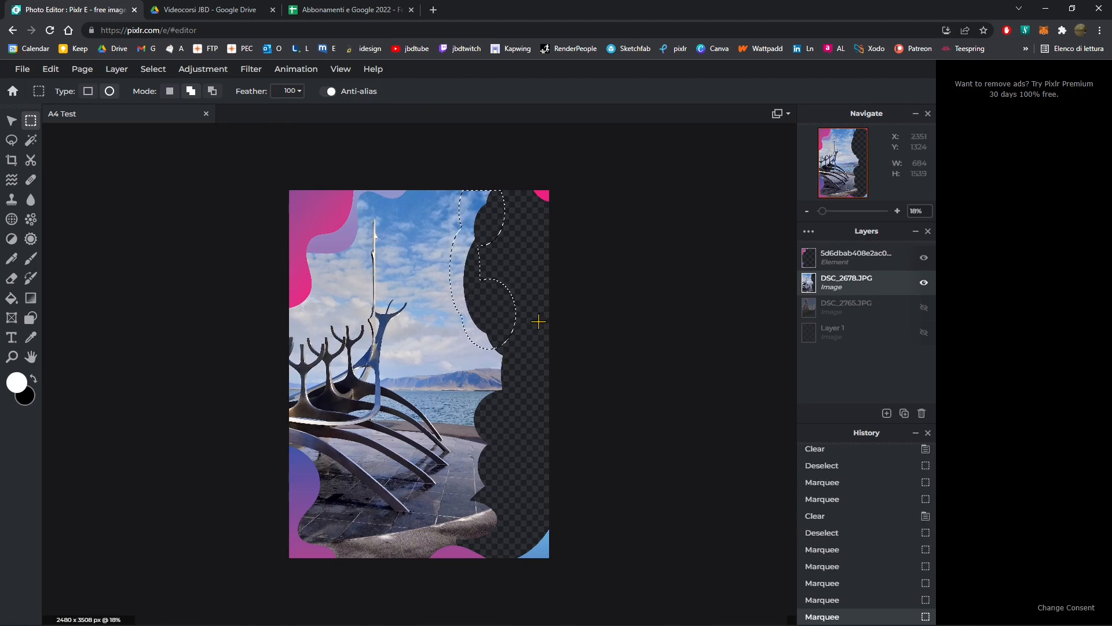
- Extend the feathered selection down the photo's cut edge with more overlapping ellipses to about 1108 x 3508 px
{"action": "left_click_drag", "start_coordinate": [538, 321], "coordinate": [490, 423]}
{"action": "left_click_drag", "start_coordinate": [496, 383], "coordinate": [502, 442]}
{"action": "left_click_drag", "start_coordinate": [518, 428], "coordinate": [463, 520]}
{"action": "left_click_drag", "start_coordinate": [523, 491], "coordinate": [430, 565]}
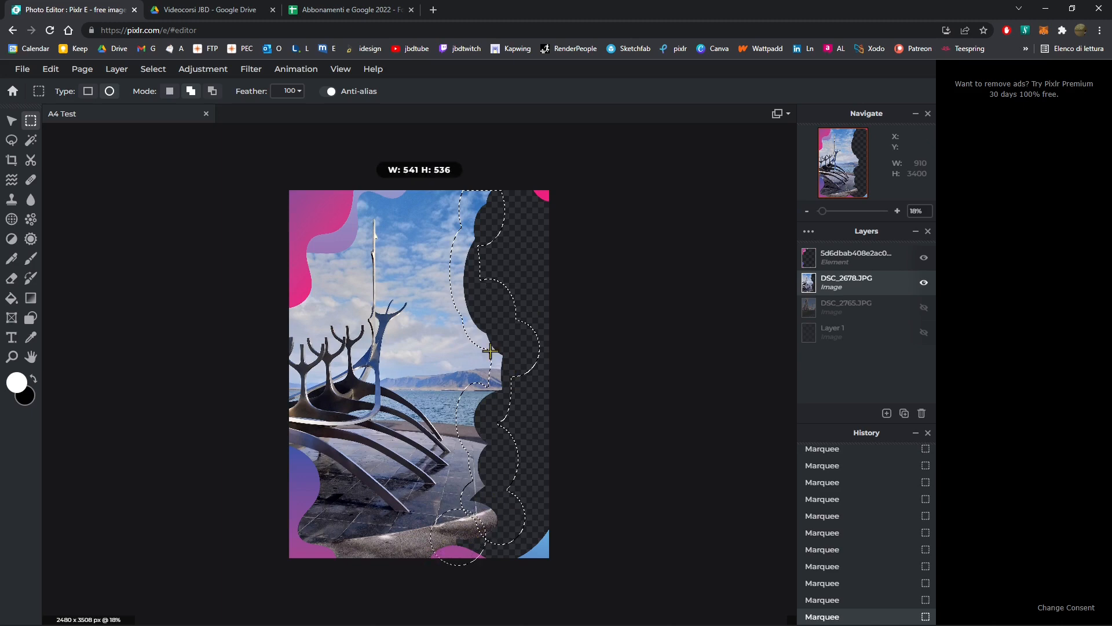
{"action": "left_click_drag", "start_coordinate": [472, 315], "coordinate": [441, 346]}
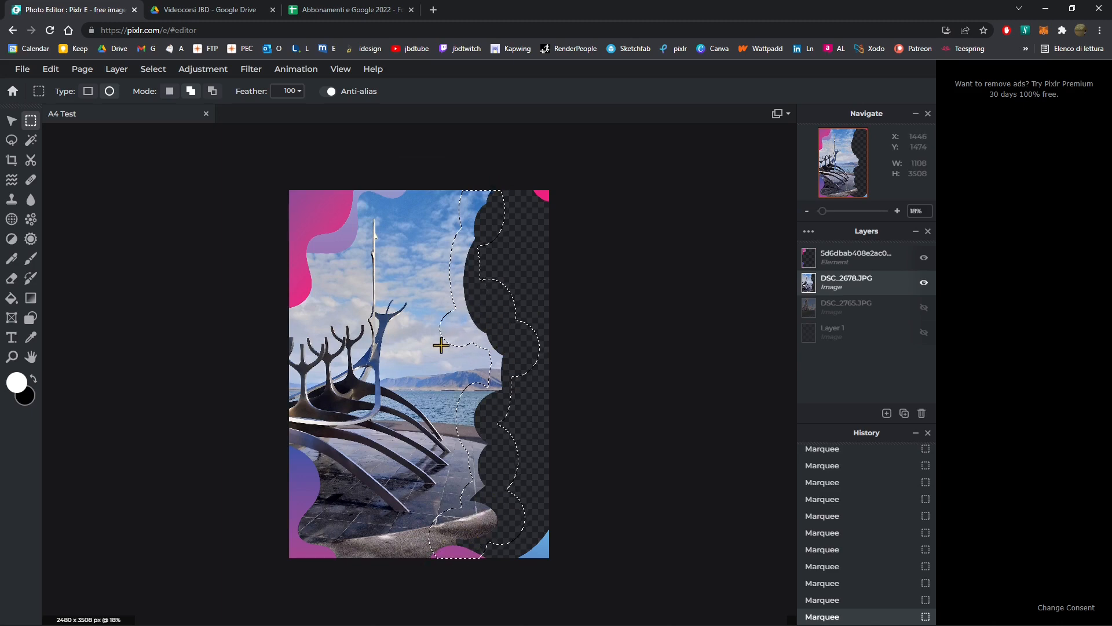
- Delete the feathered selection along the cut edge and deselect
{"action": "key", "text": "Delete"}
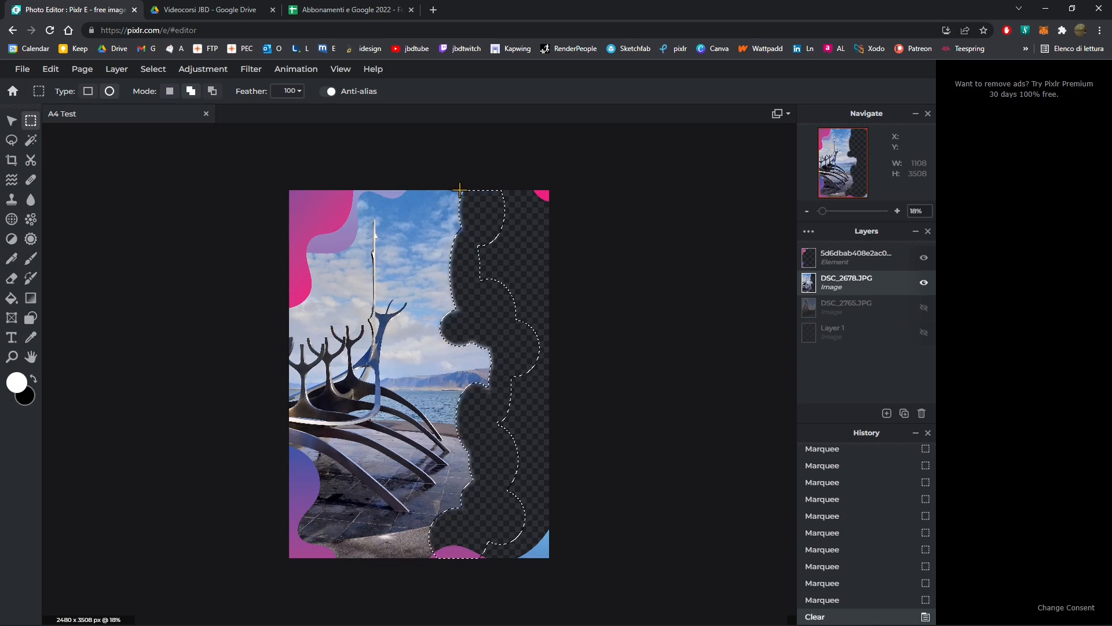
{"action": "right_click", "coordinate": [463, 284]}
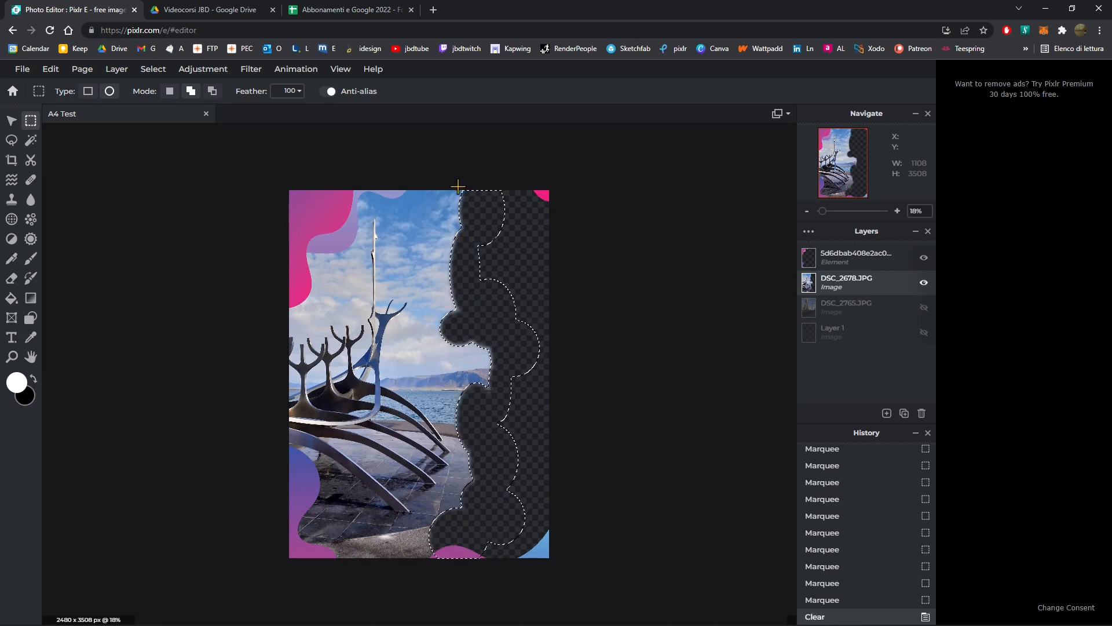
{"action": "left_click", "coordinate": [11, 121]}
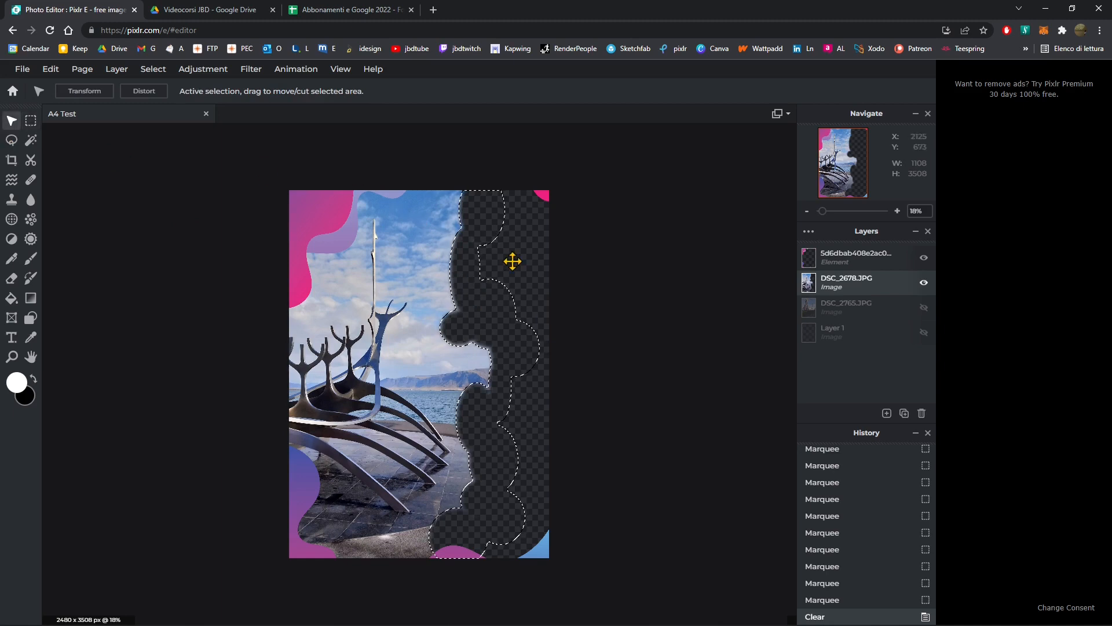
{"action": "left_click", "coordinate": [31, 121]}
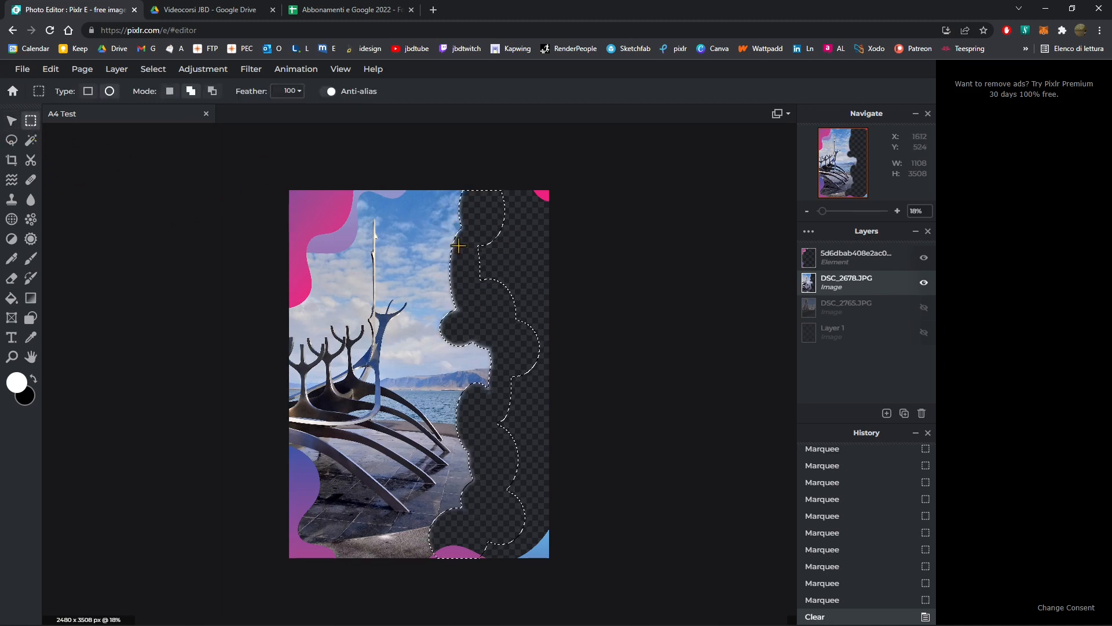
{"action": "right_click", "coordinate": [469, 224]}
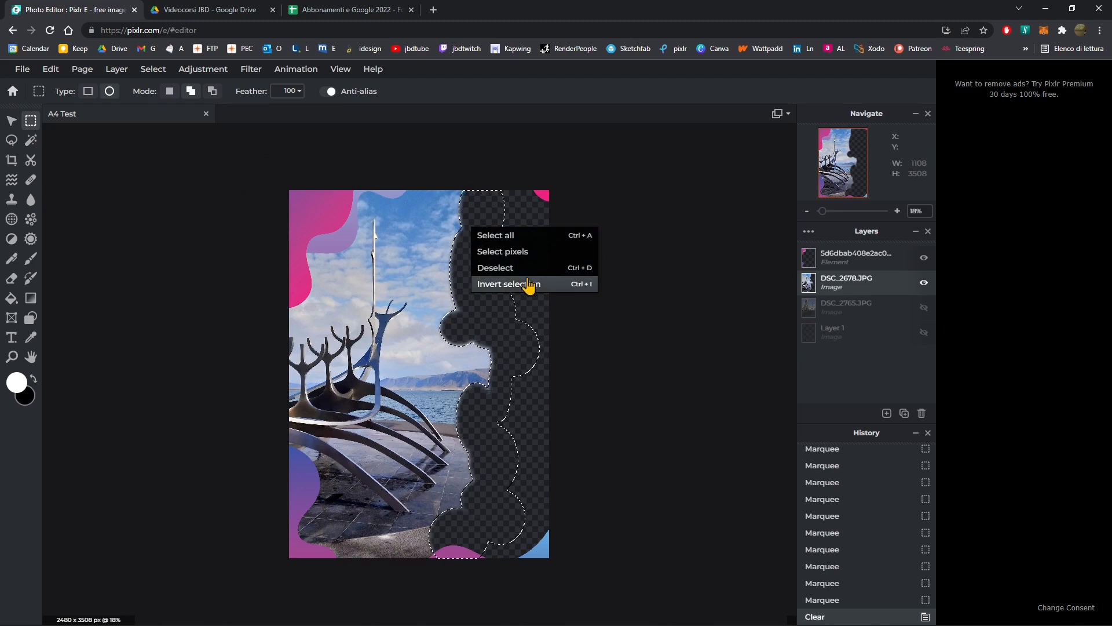
{"action": "left_click", "coordinate": [496, 267]}
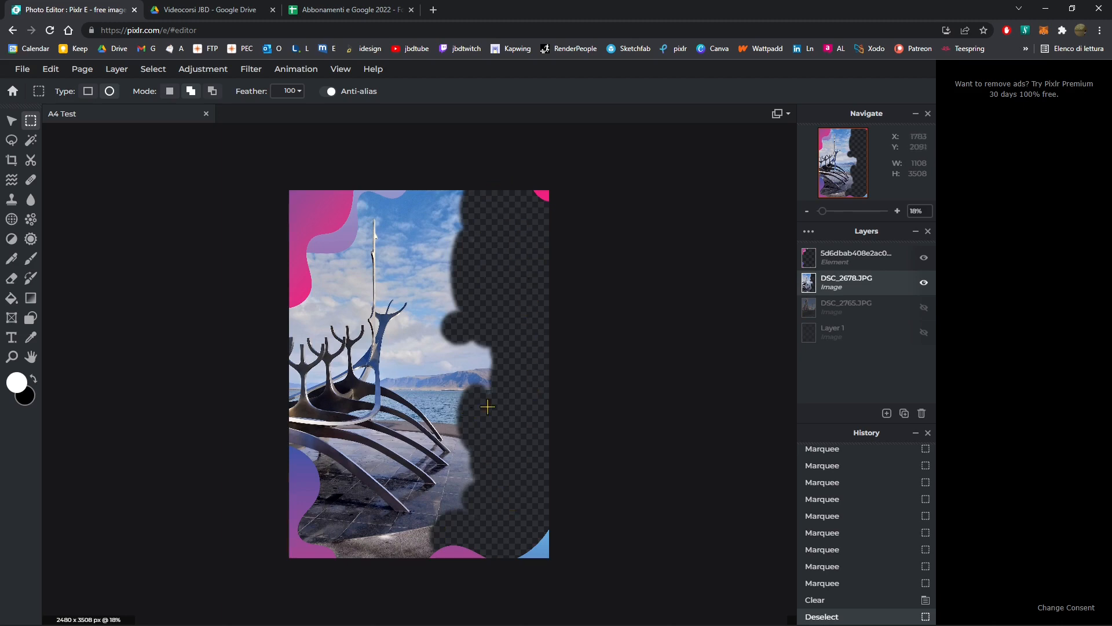
- Toggle the DSC_2765.JPG layer's visibility to compare the blended edge, leaving the layer shown
{"action": "left_click", "coordinate": [924, 316]}
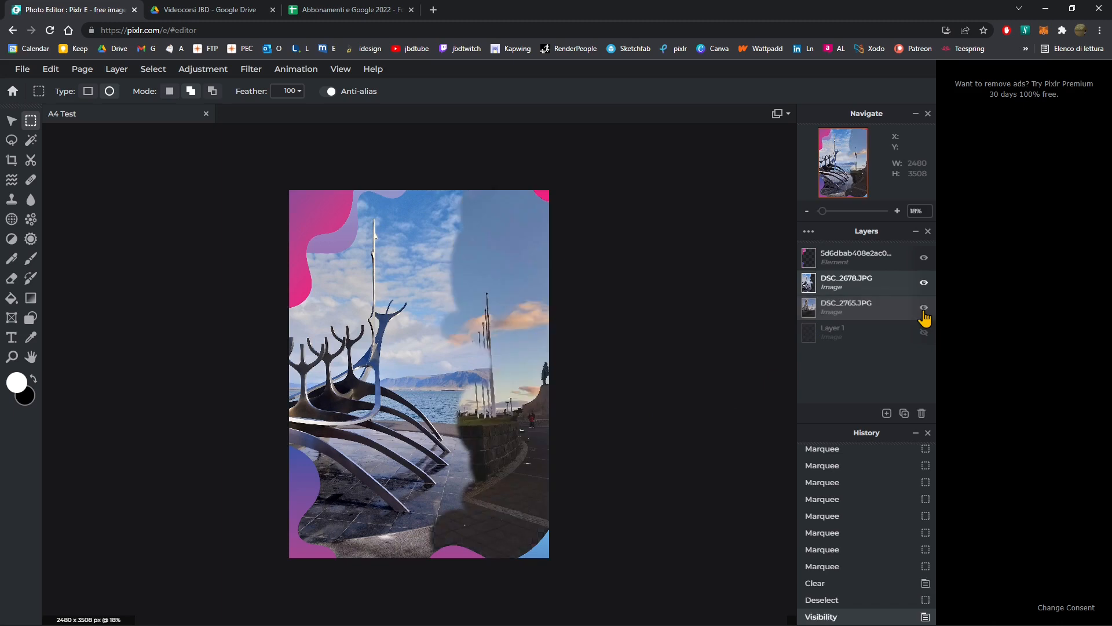
{"action": "left_click", "coordinate": [924, 315]}
{"action": "left_click", "coordinate": [923, 315]}
{"action": "left_click", "coordinate": [923, 315]}
{"action": "left_click", "coordinate": [923, 315]}
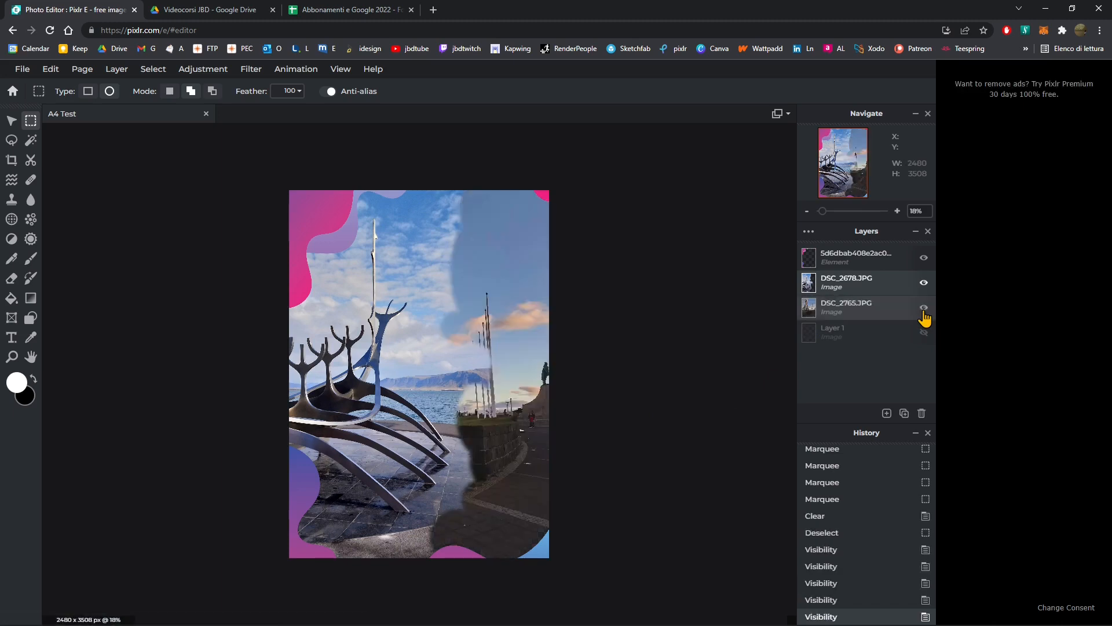
{"action": "left_click", "coordinate": [924, 315]}
{"action": "left_click", "coordinate": [923, 315]}
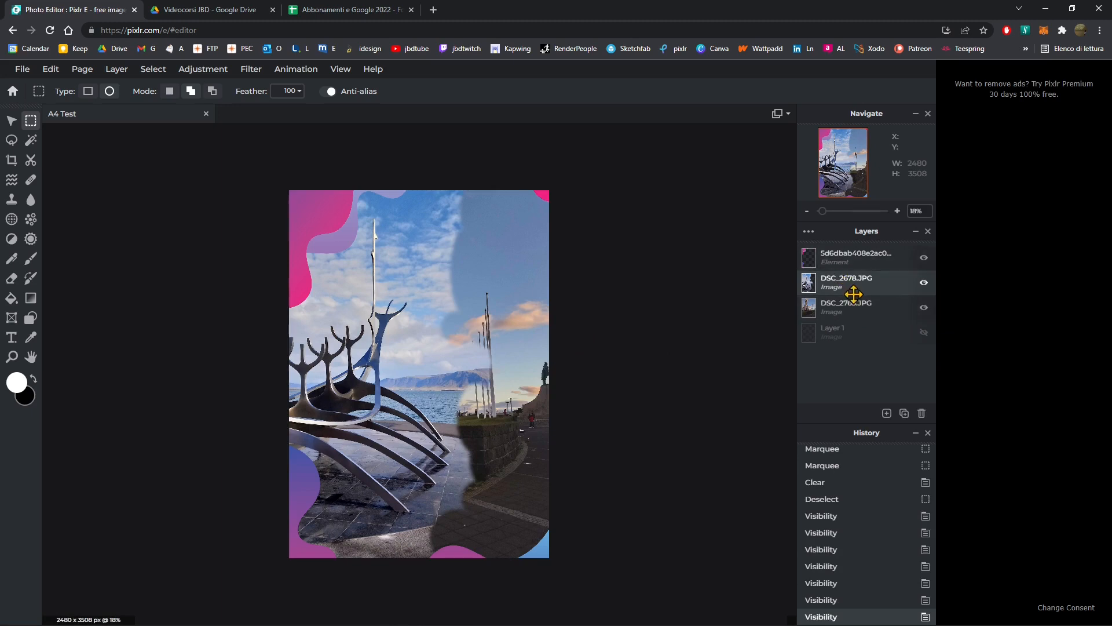
- Flip the DSC_2765.JPG layer horizontally
{"action": "left_click", "coordinate": [845, 317]}
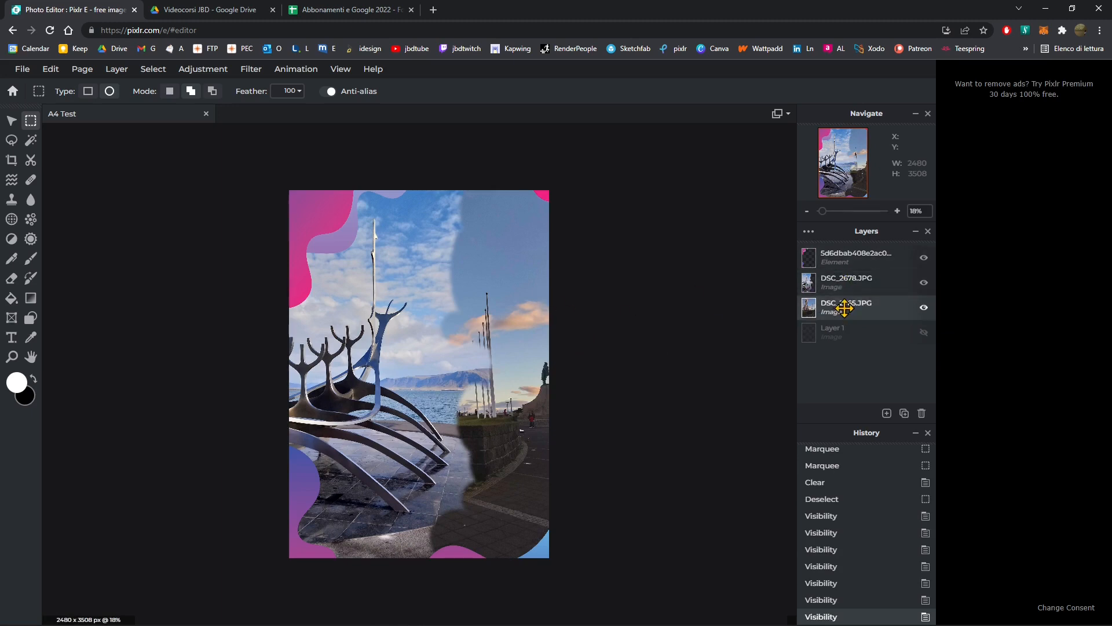
{"action": "left_click", "coordinate": [204, 70]}
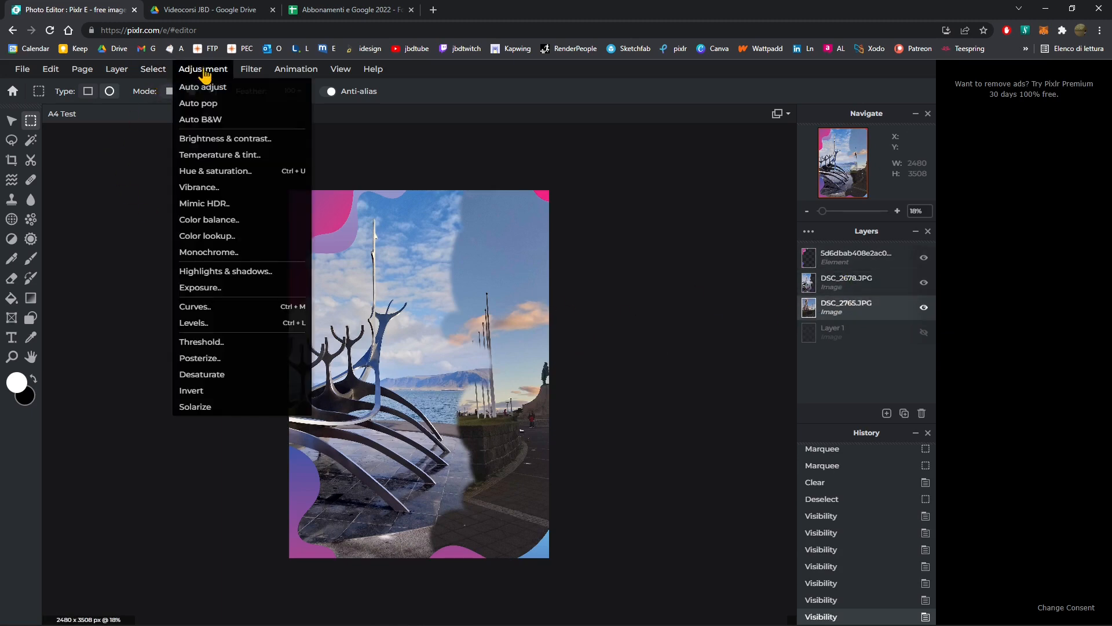
{"action": "mouse_move", "coordinate": [153, 69]}
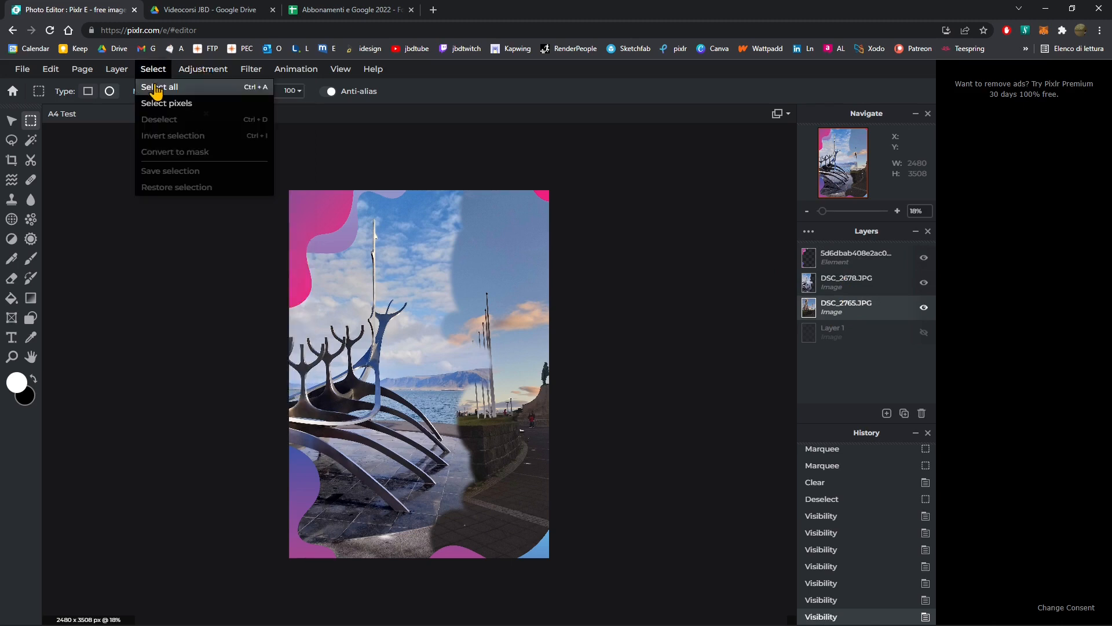
{"action": "mouse_move", "coordinate": [111, 70]}
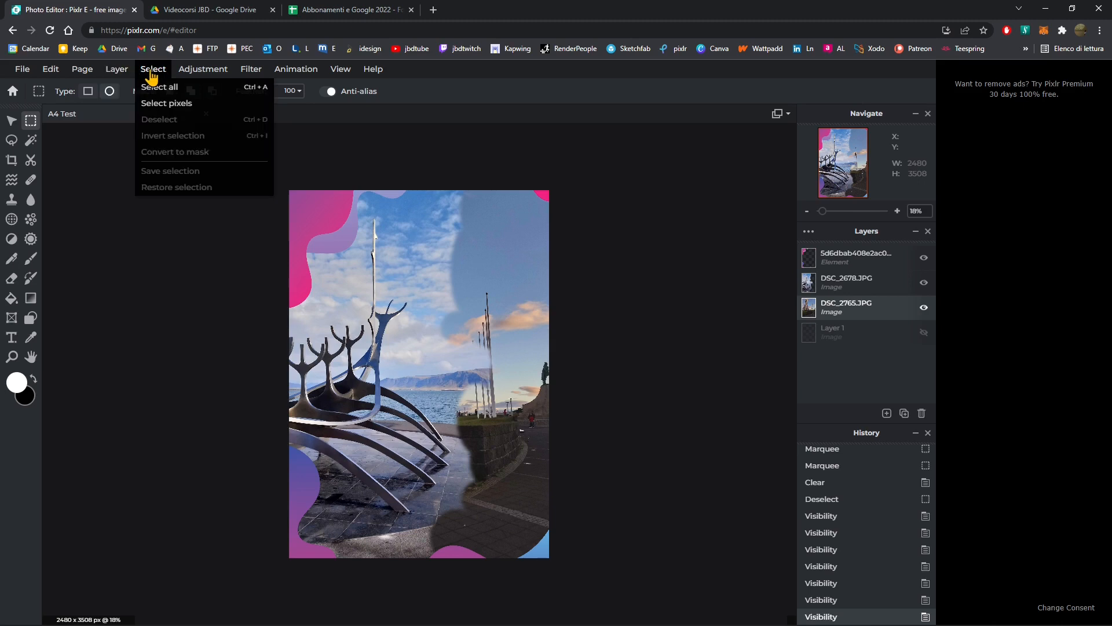
{"action": "mouse_move", "coordinate": [51, 70]}
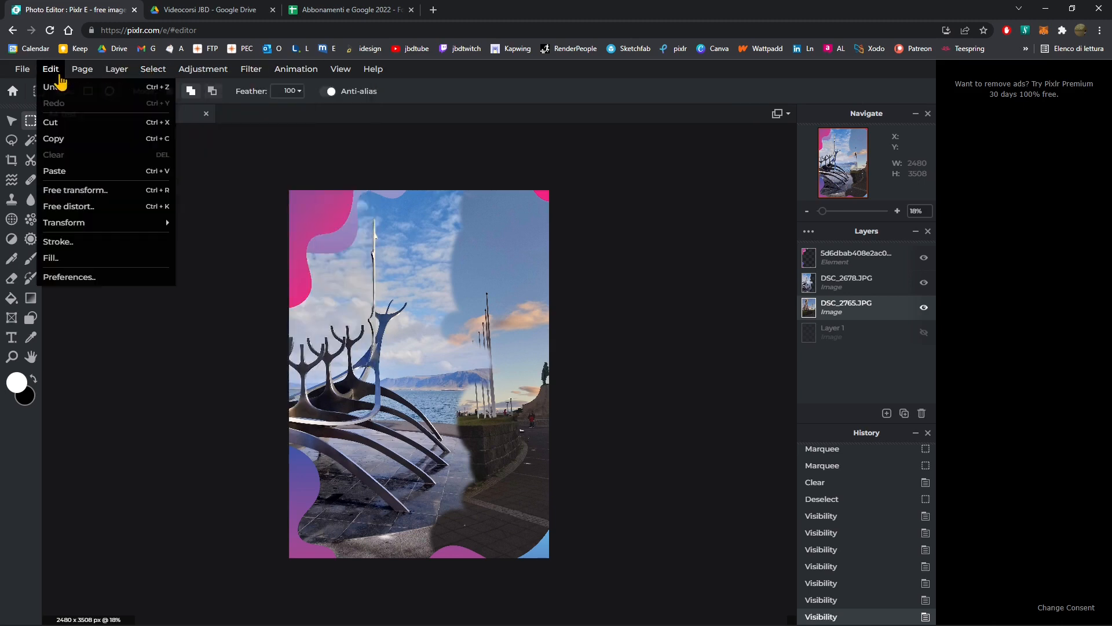
{"action": "mouse_move", "coordinate": [113, 229]}
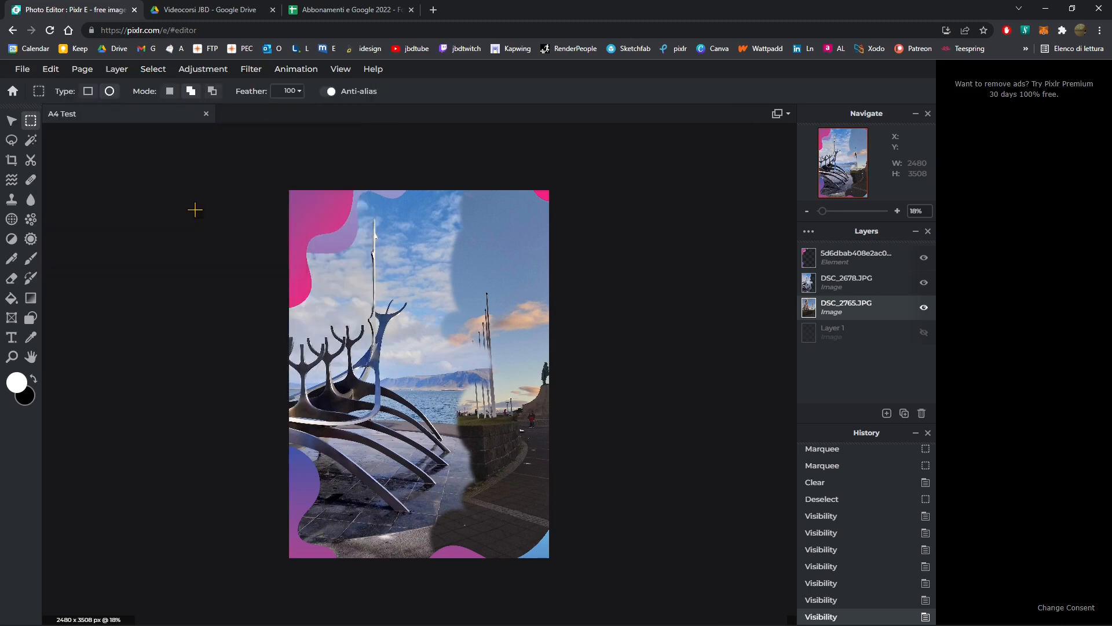
{"action": "mouse_move", "coordinate": [64, 223]}
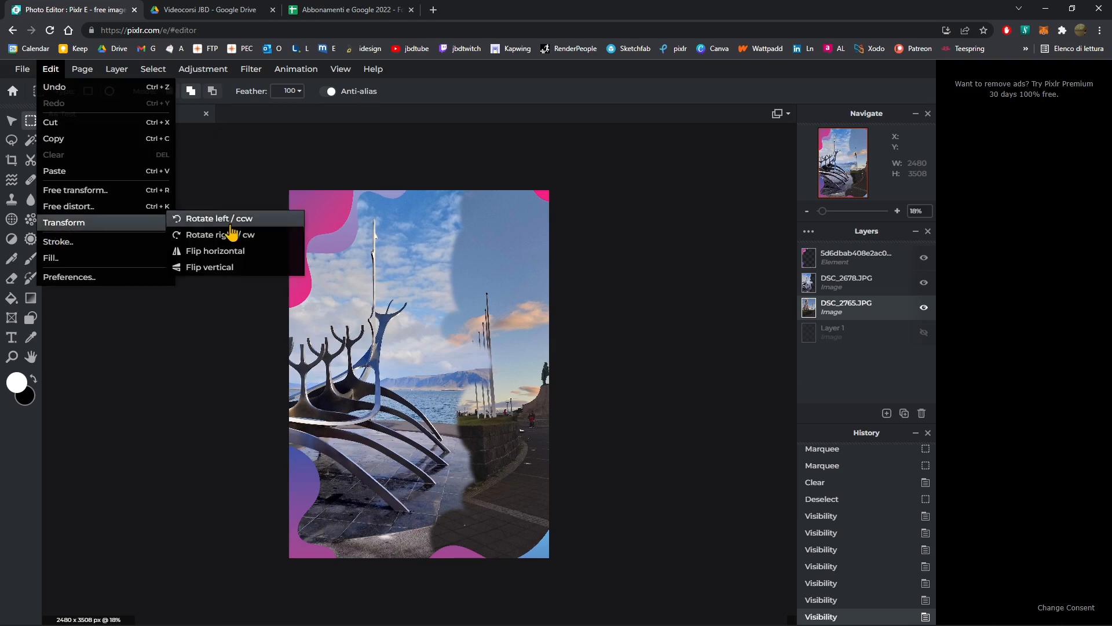
{"action": "left_click", "coordinate": [235, 253]}
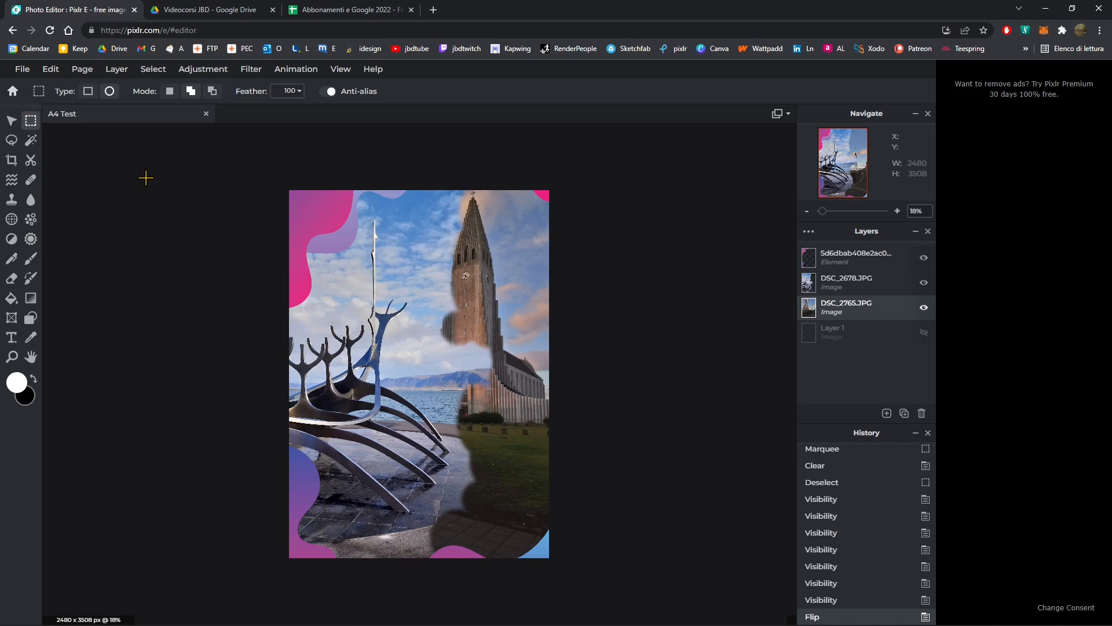
- Clear overlapping feathered ellipses from DSC_2678.JPG over the church tower, covering about 914 x 1782 px
{"action": "left_click", "coordinate": [852, 289]}
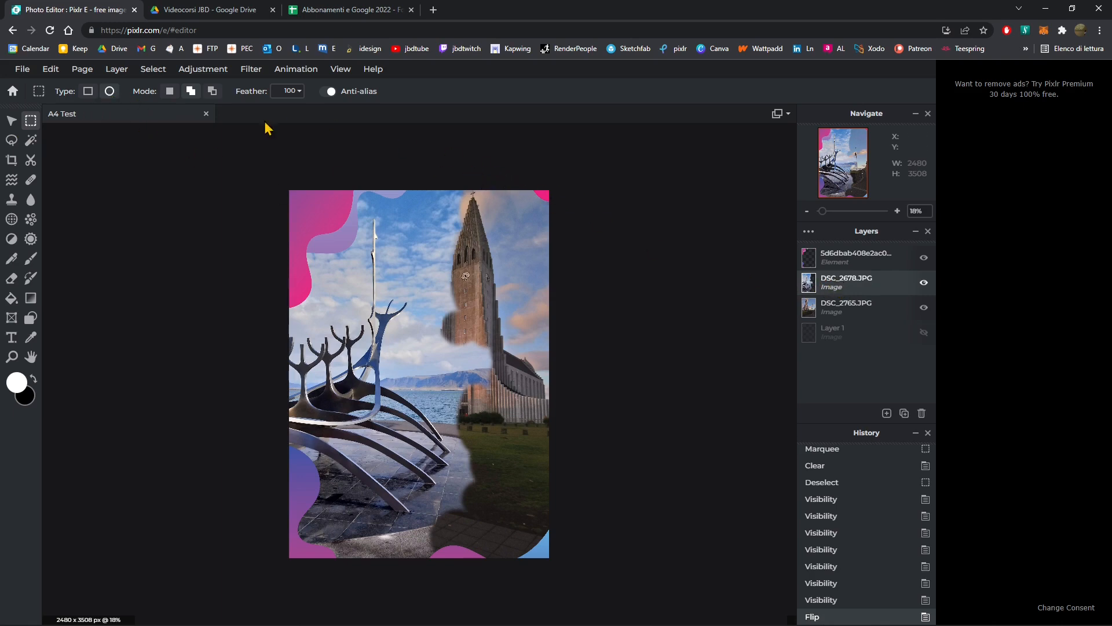
{"action": "left_click_drag", "start_coordinate": [477, 174], "coordinate": [440, 337]}
{"action": "key", "text": "Delete"}
{"action": "left_click_drag", "start_coordinate": [483, 277], "coordinate": [416, 366]}
{"action": "key", "text": "Delete"}
{"action": "key", "text": "Delete"}
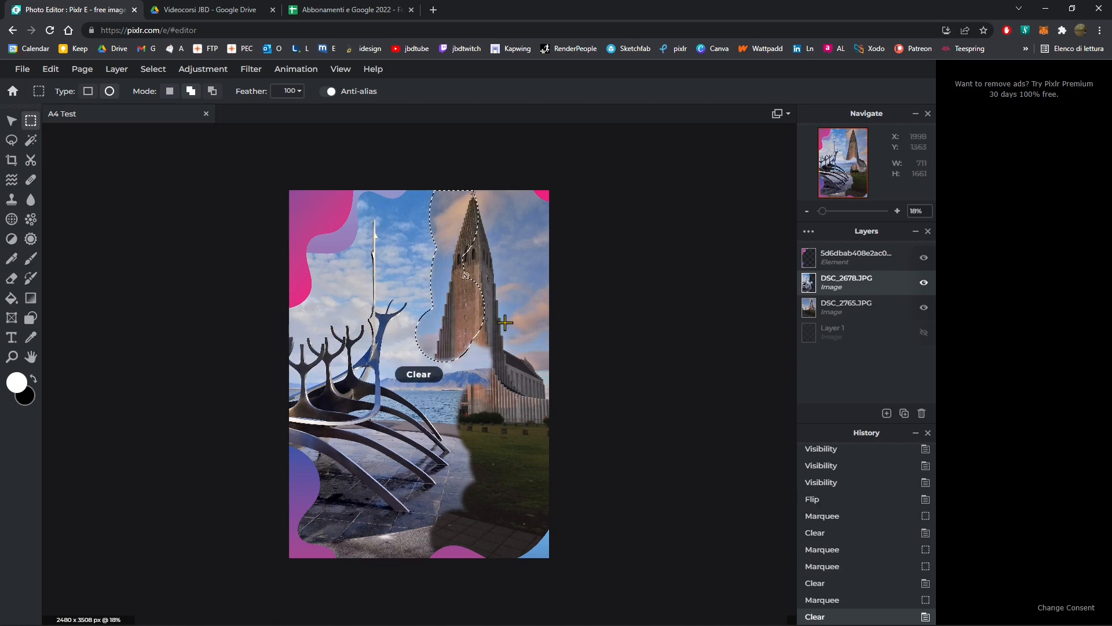
{"action": "left_click_drag", "start_coordinate": [504, 321], "coordinate": [461, 384]}
{"action": "key", "text": "Delete"}
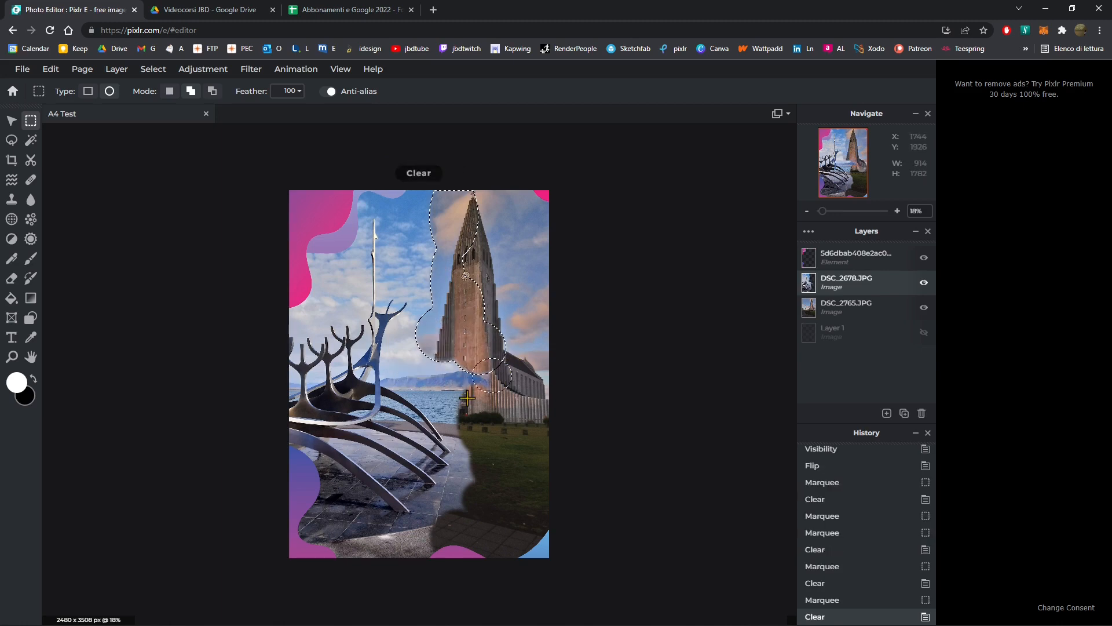
- Clear further feathered ellipses from DSC_2678.JPG over the church base and down to the bottom edge, about 986 x 3508 px overall, and deselect
{"action": "left_click_drag", "start_coordinate": [512, 357], "coordinate": [480, 415]}
{"action": "key", "text": "Delete"}
{"action": "left_click_drag", "start_coordinate": [479, 343], "coordinate": [419, 579]}
{"action": "key", "text": "Delete"}
{"action": "key", "text": "Delete"}
{"action": "key", "text": "Delete"}
{"action": "key", "text": "Delete"}
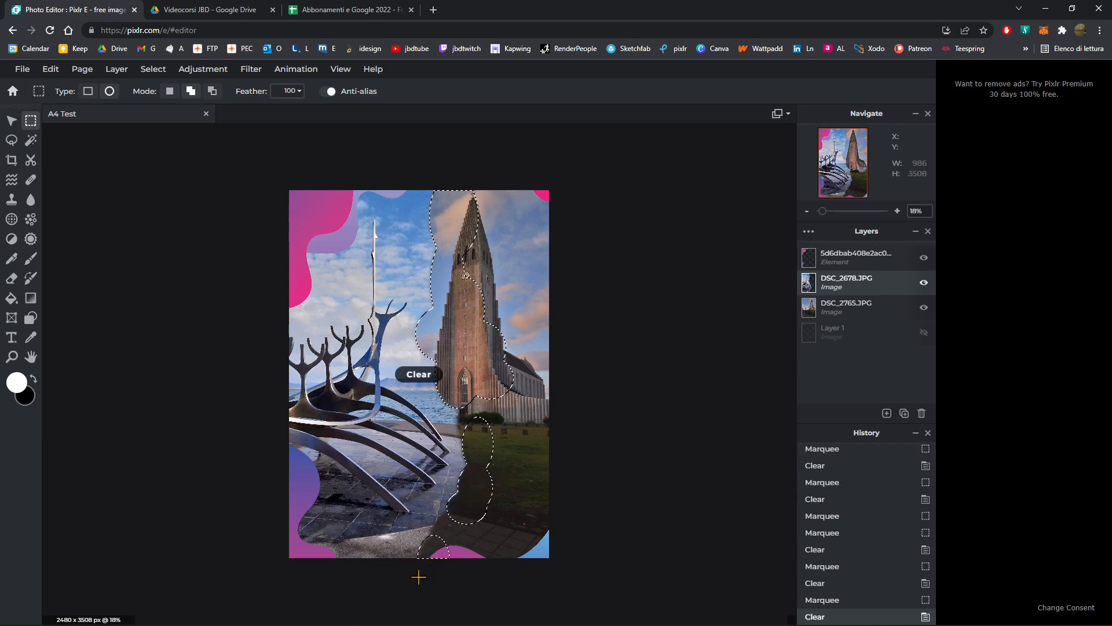
{"action": "right_click", "coordinate": [464, 227]}
{"action": "left_click", "coordinate": [493, 271]}
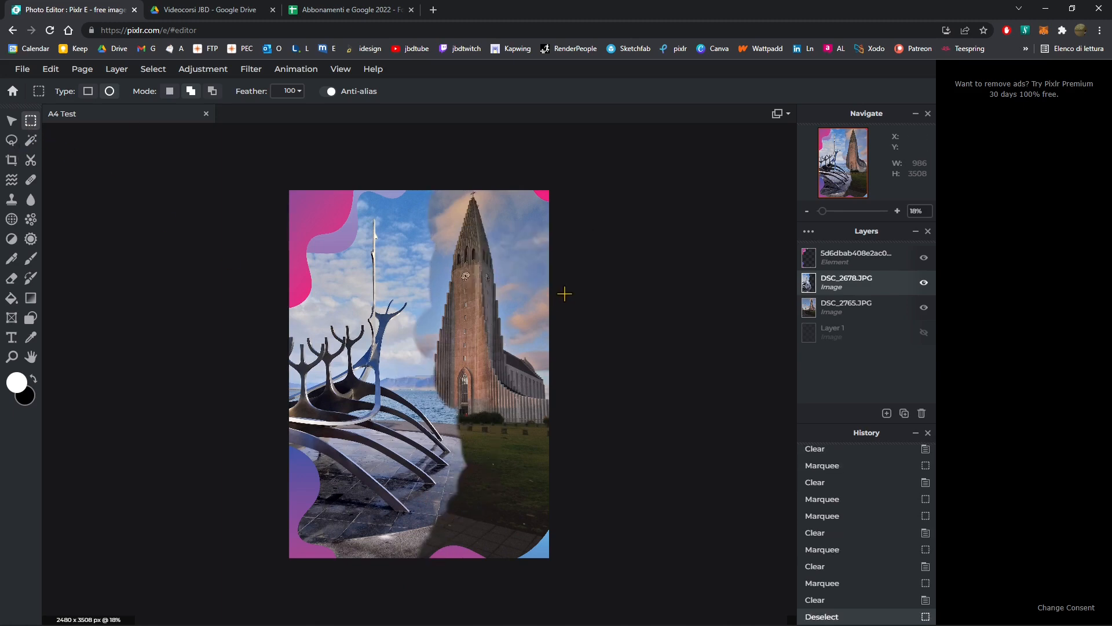